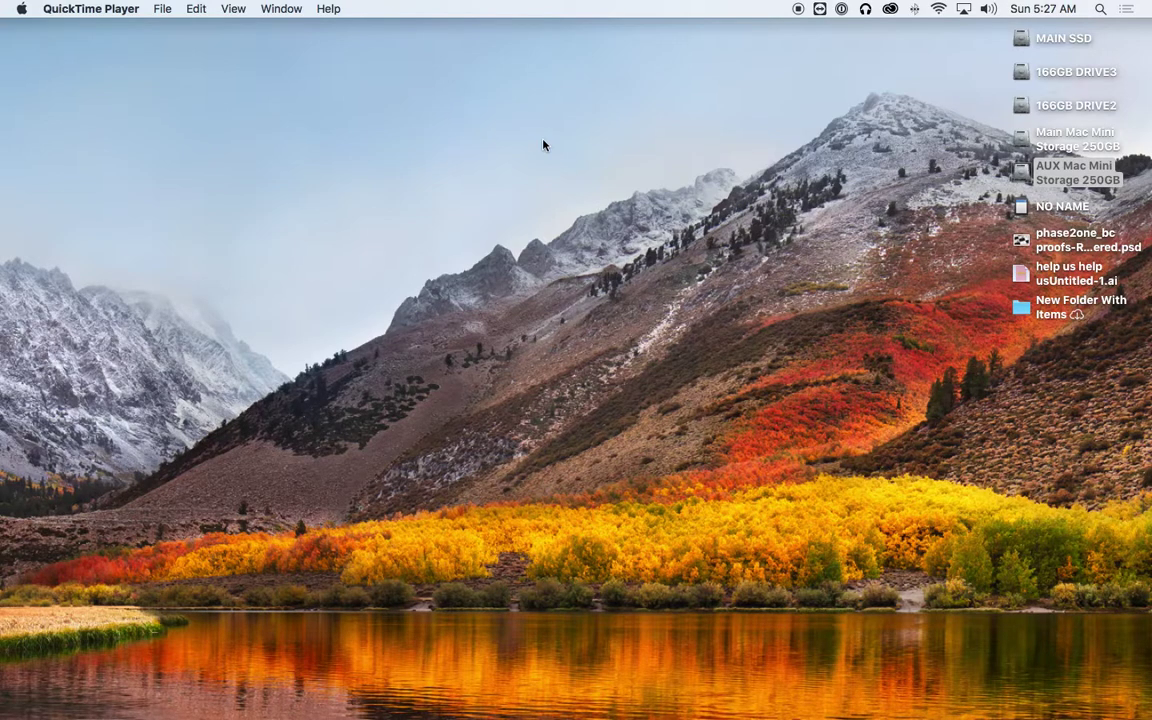
# - Switch to the Chrome window showing the Stylebilt.com Joomla administrator's system information
pyautogui.hotkey('ctrl', 'Right')
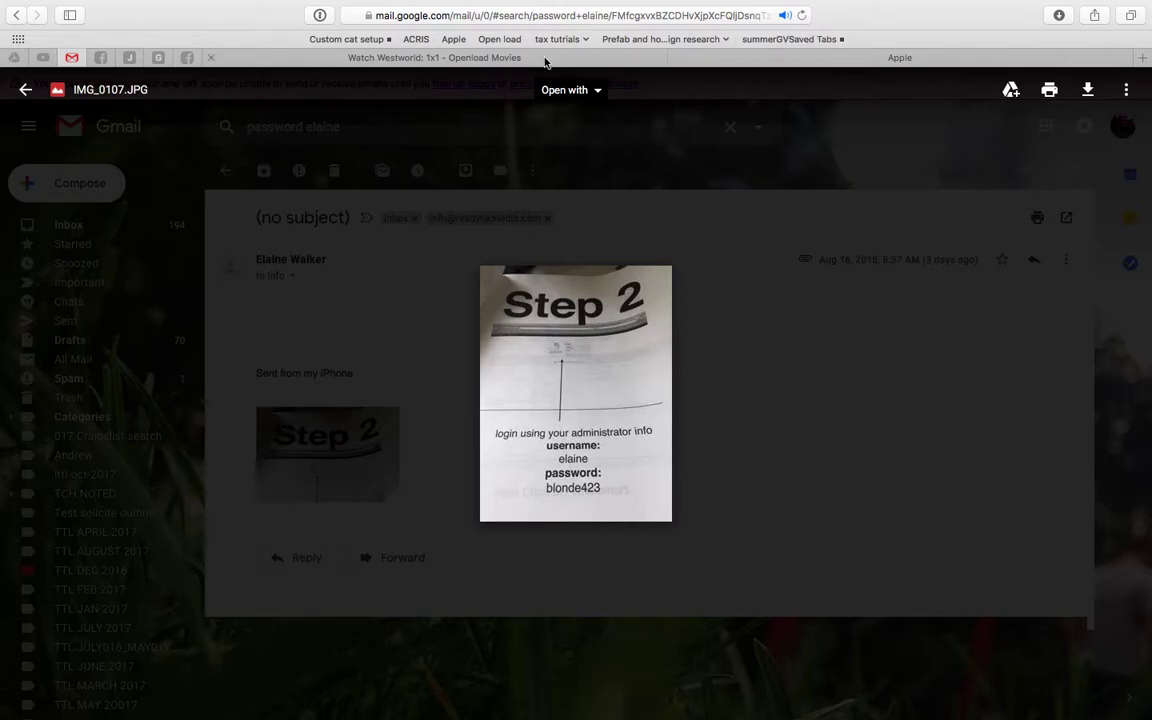
pyautogui.hotkey('ctrl', 'Right')
pyautogui.hotkey('ctrl', 'Right')
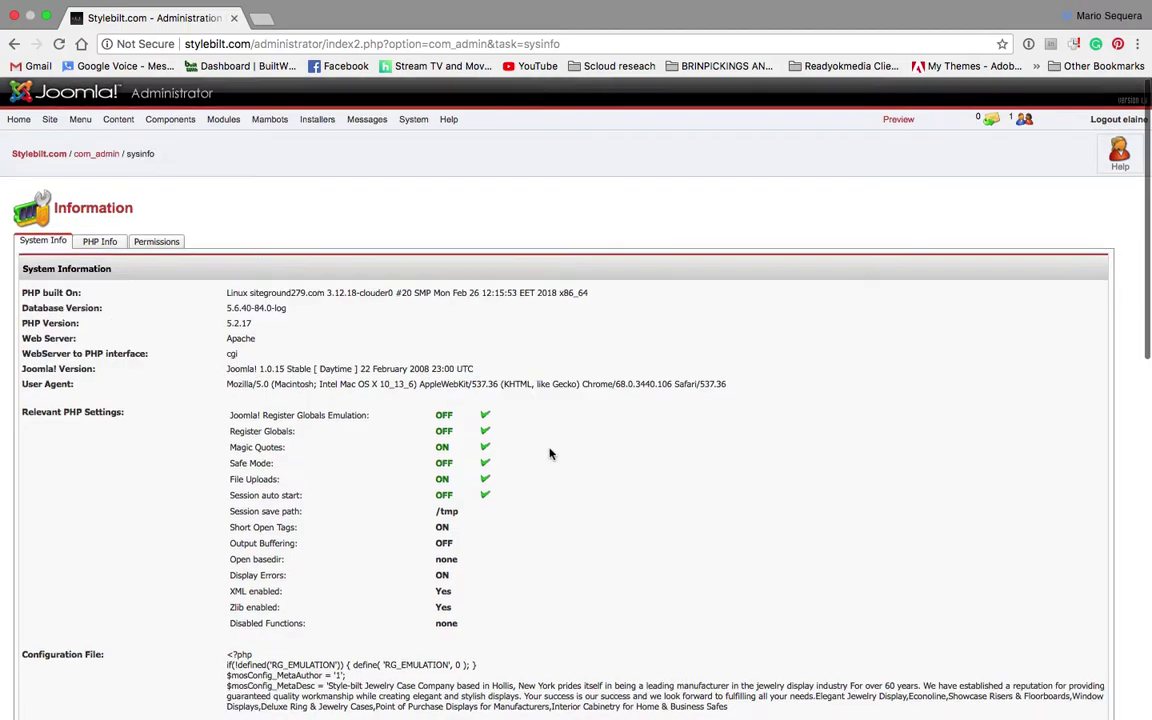
# - Examine the system information, including the relevant PHP settings and the full configuration file listing
pyautogui.scroll(-5, 560, 420)
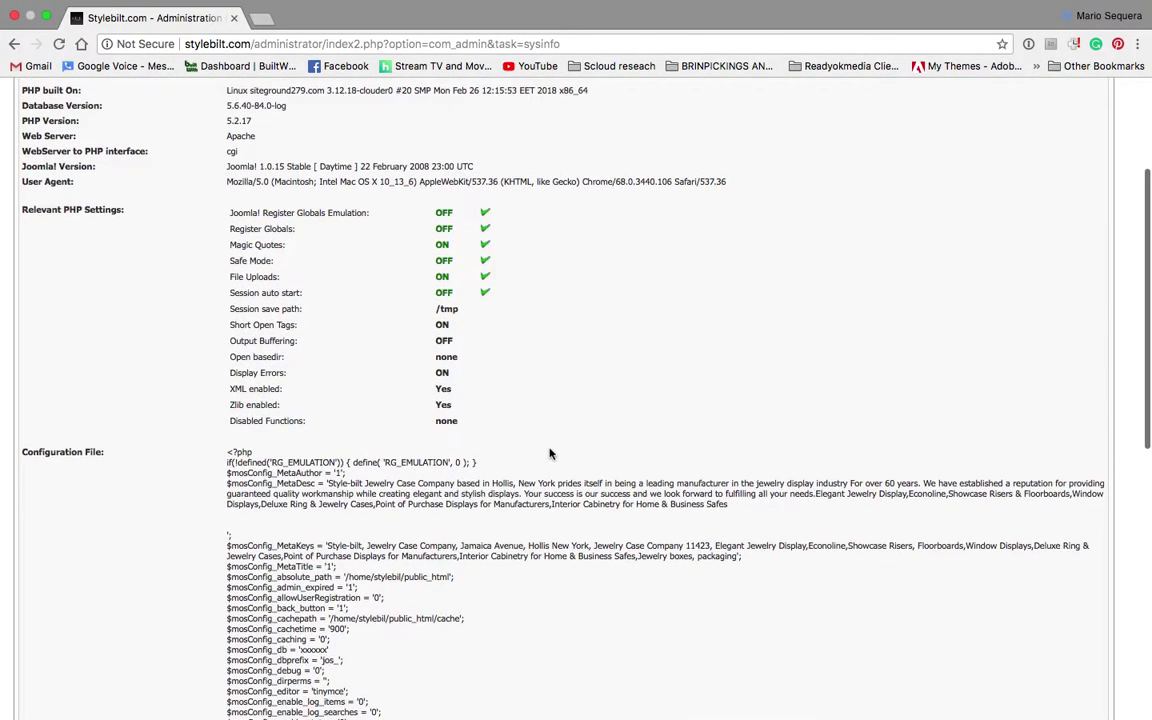
pyautogui.scroll(-1, 549, 454)
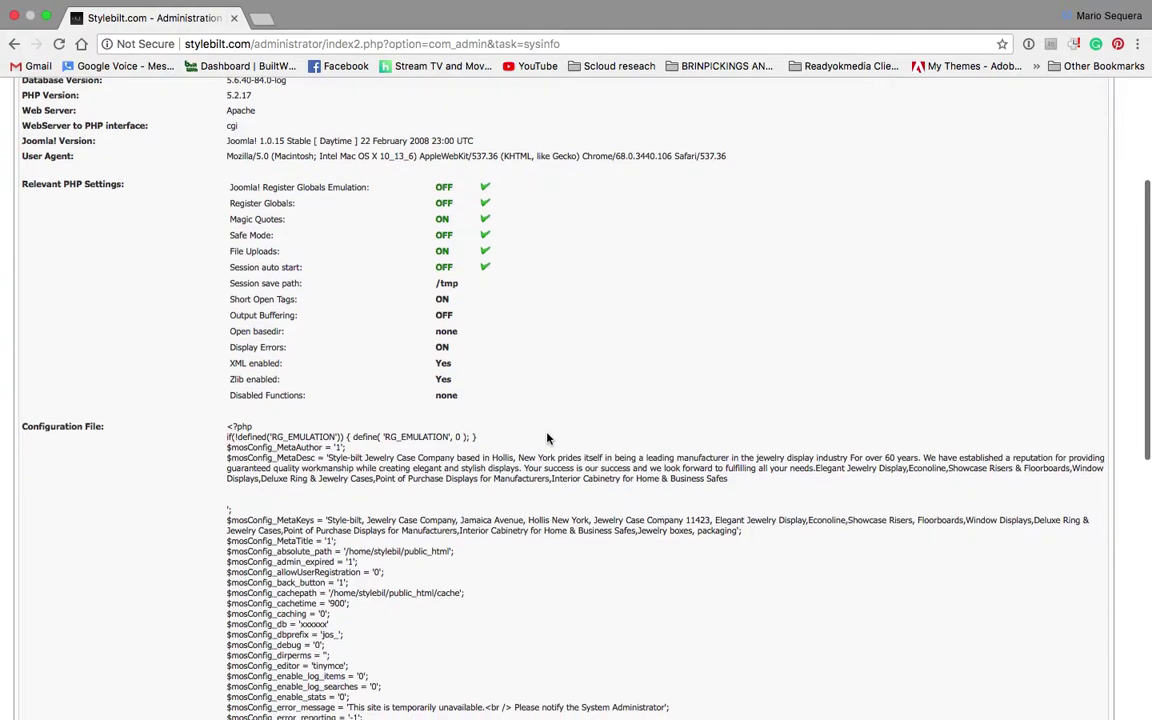
pyautogui.scroll(-15, 548, 440)
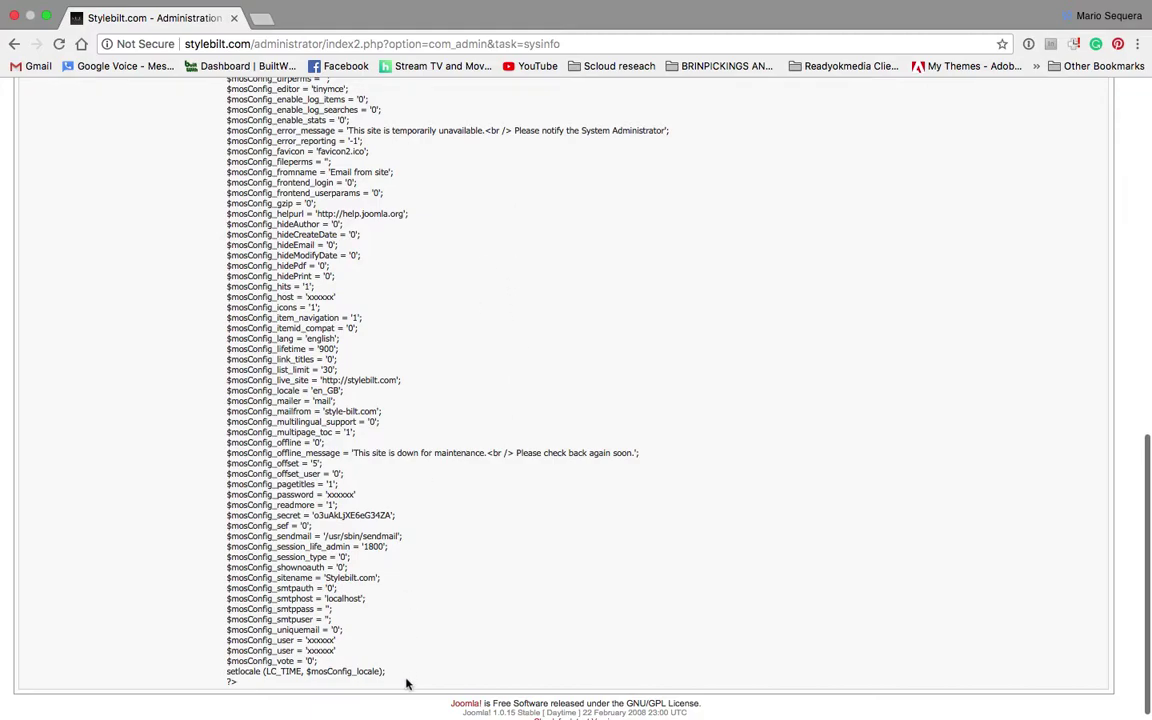
pyautogui.scroll(-1, 423, 480)
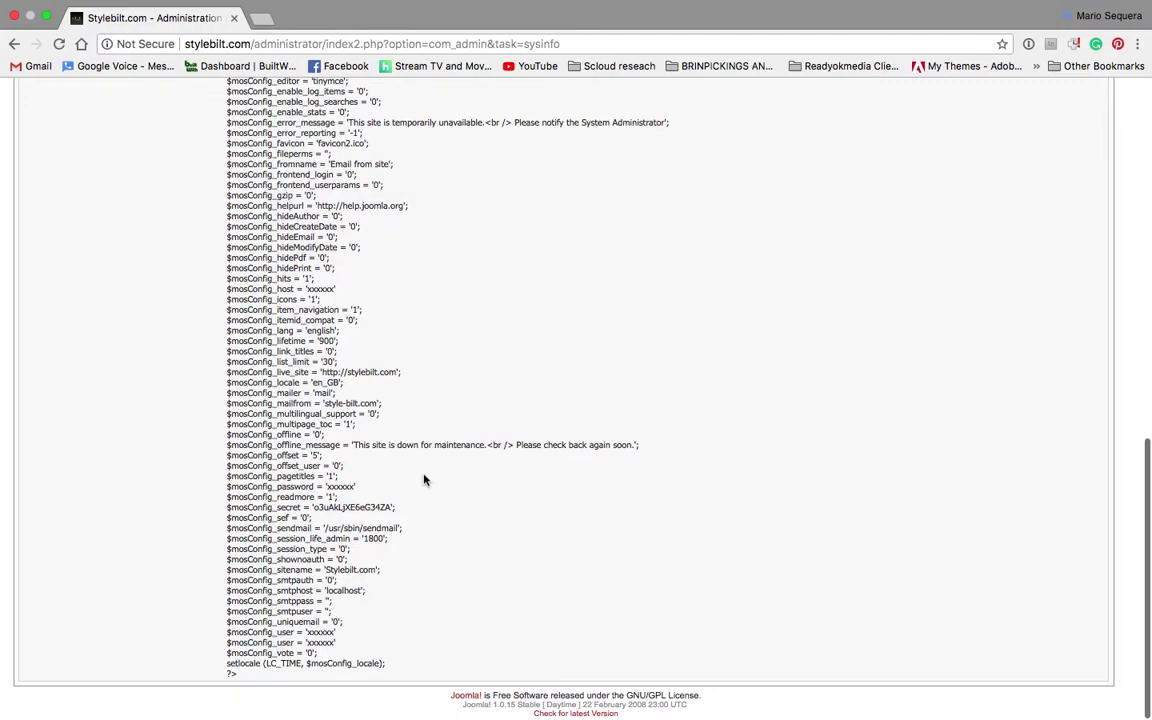
pyautogui.scroll(10, 423, 480)
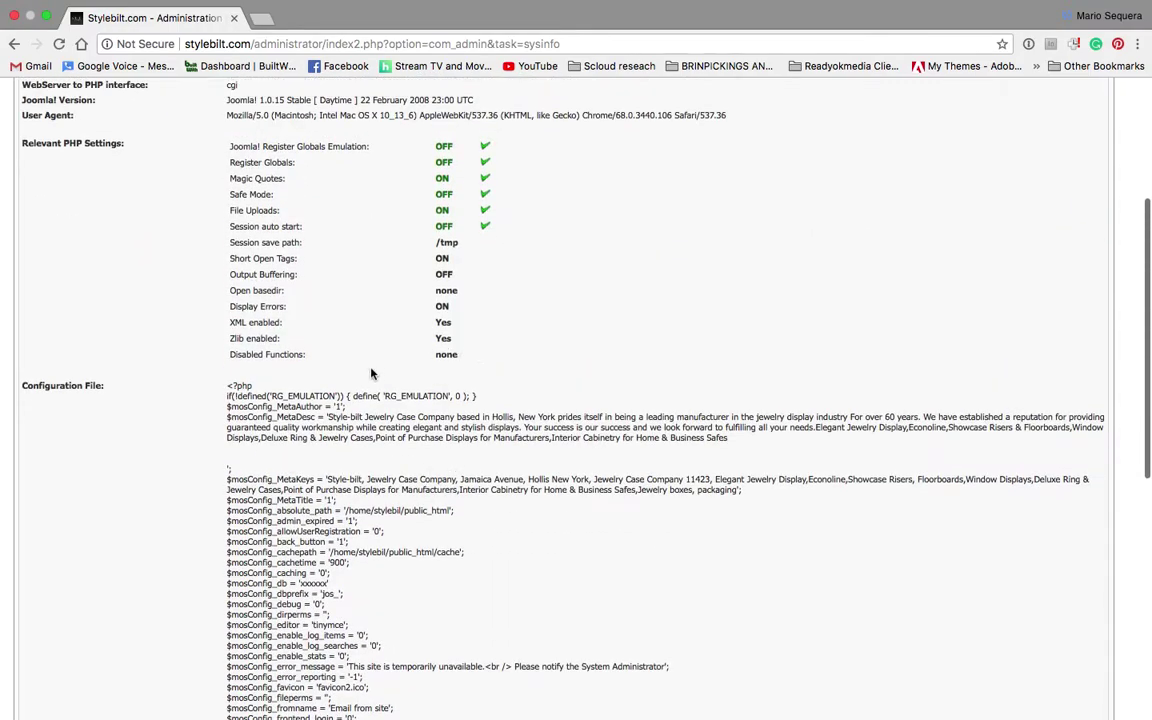
pyautogui.scroll(1, 371, 372)
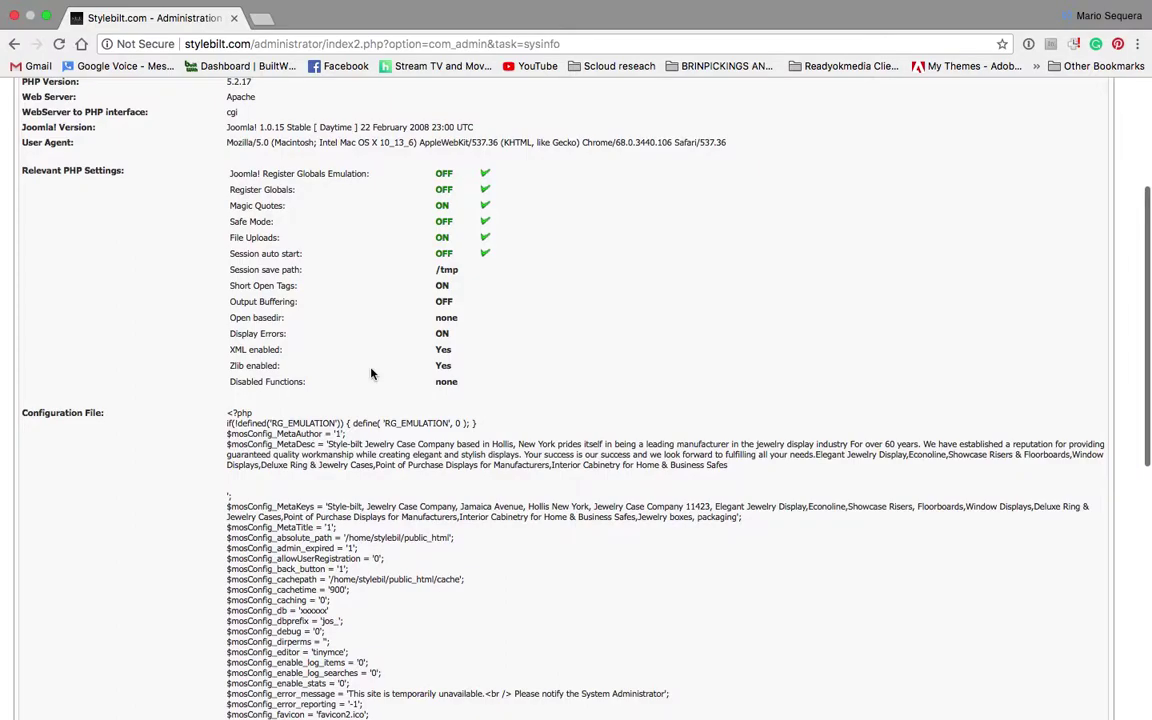
pyautogui.scroll(2, 371, 374)
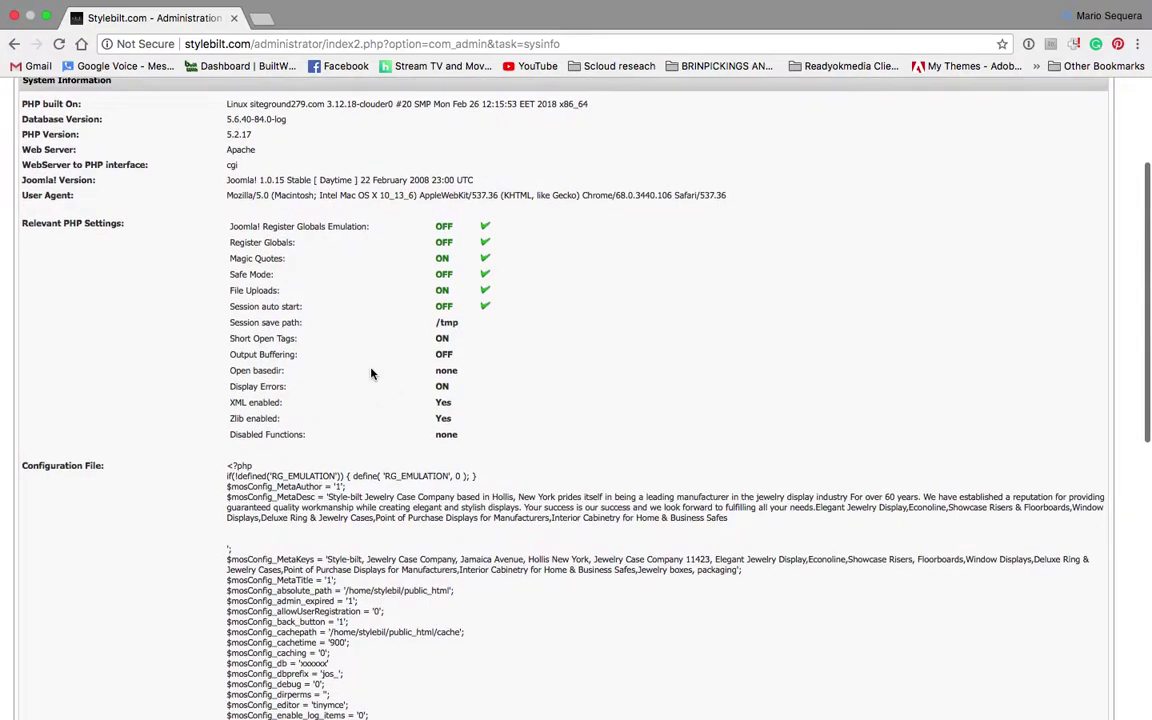
pyautogui.scroll(3, 371, 374)
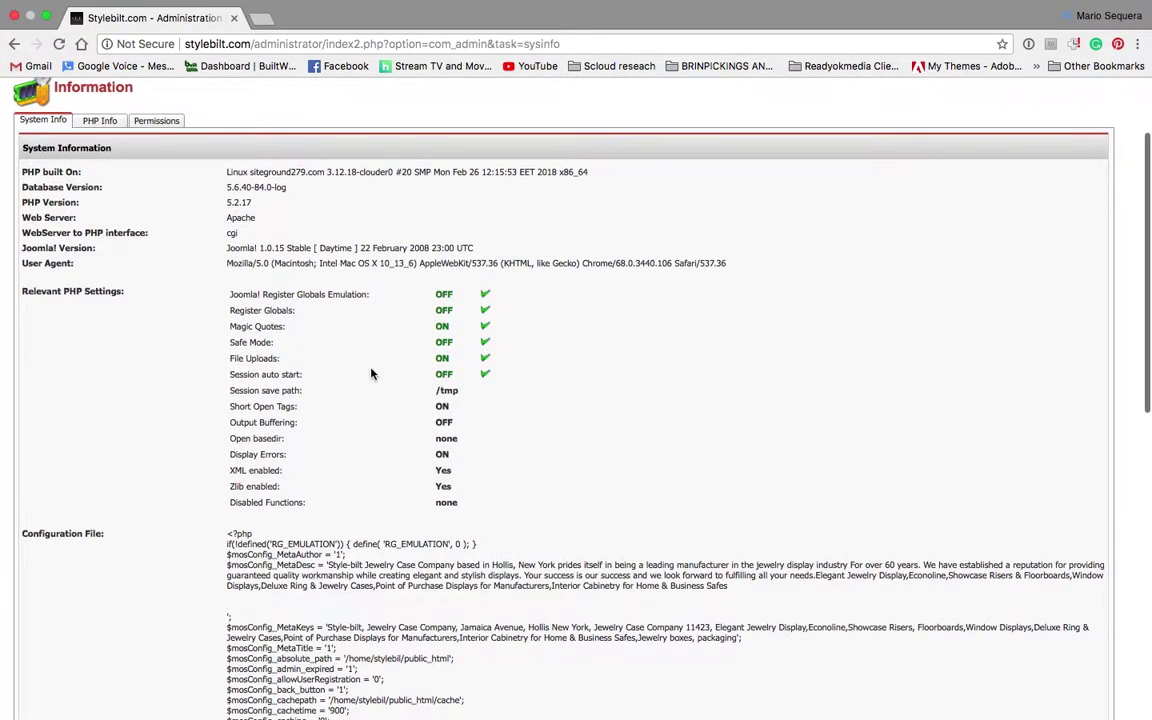
pyautogui.scroll(5, 371, 374)
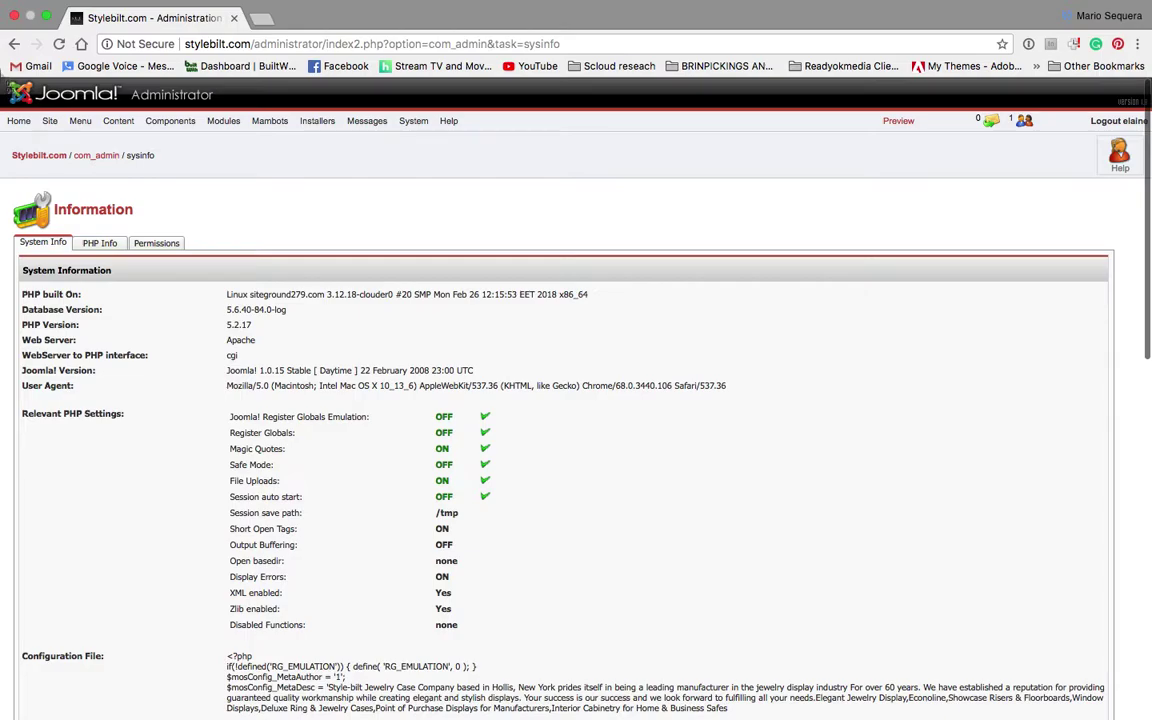
# - Show the directory permissions of the Joomla installation
pyautogui.moveTo(2, 83); pyautogui.dragTo(1030, 582)
pyautogui.rightClick(155, 242)
pyautogui.click(145, 247)
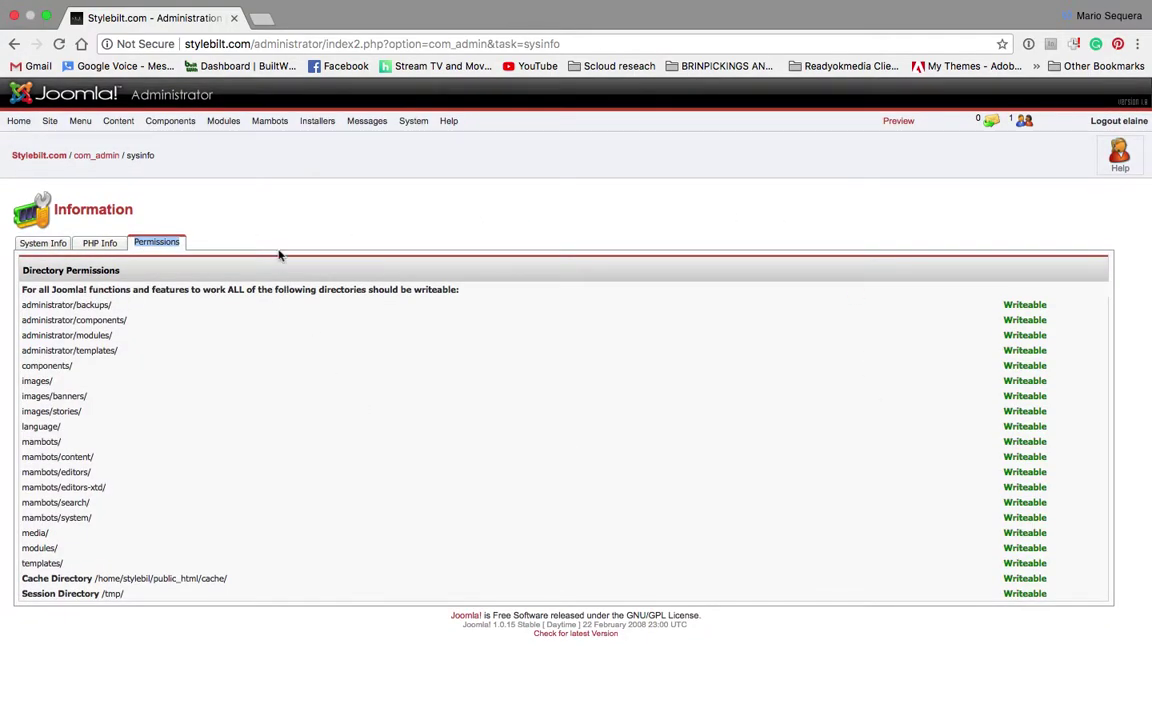
# - Show the PHP information and review the build details and the PHP Core configuration directives
pyautogui.click(99, 243)
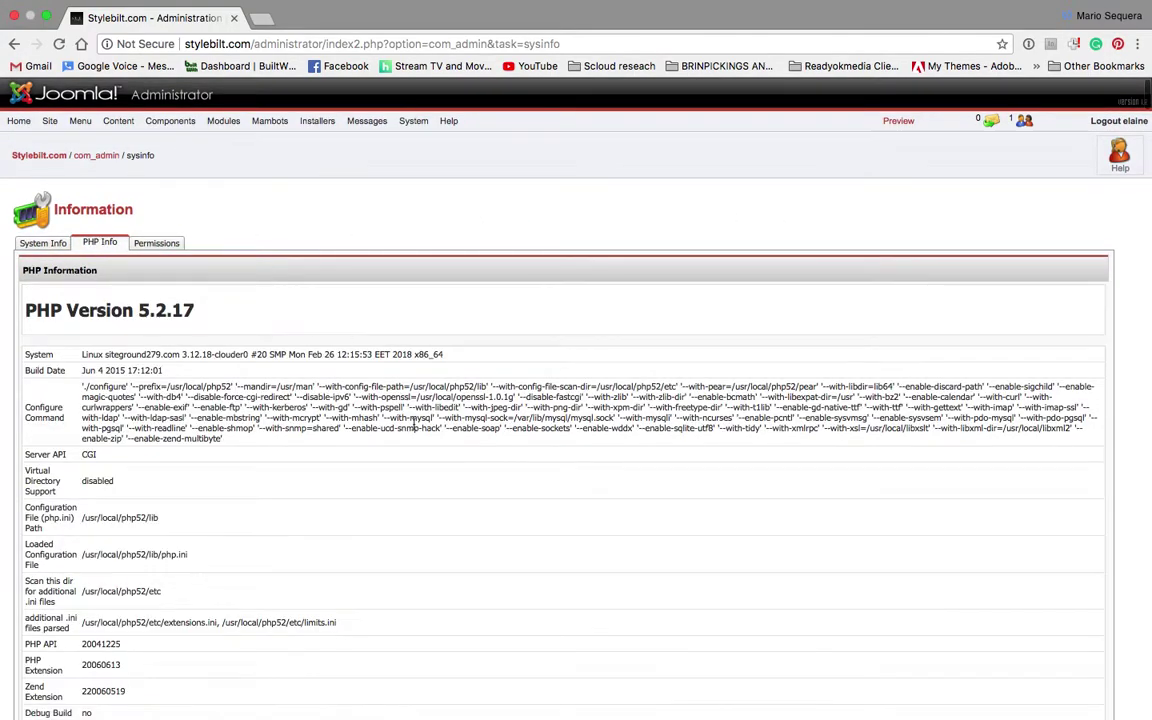
pyautogui.scroll(-3, 413, 430)
pyautogui.scroll(-2, 415, 430)
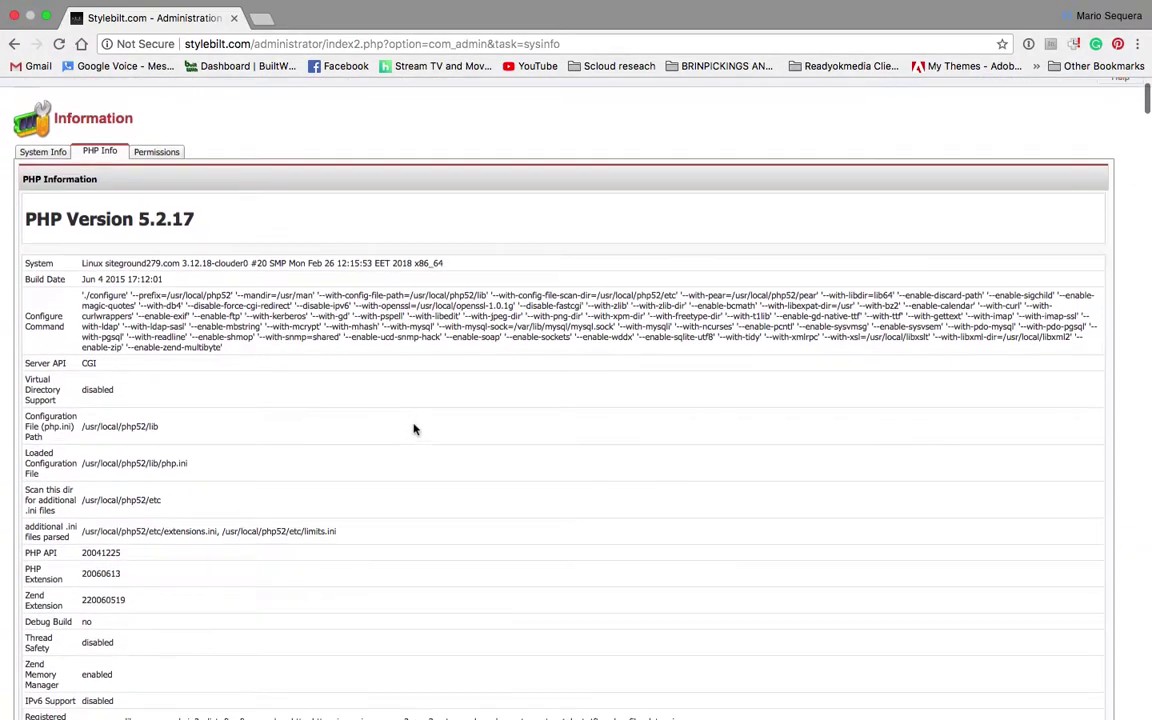
pyautogui.scroll(-5, 415, 430)
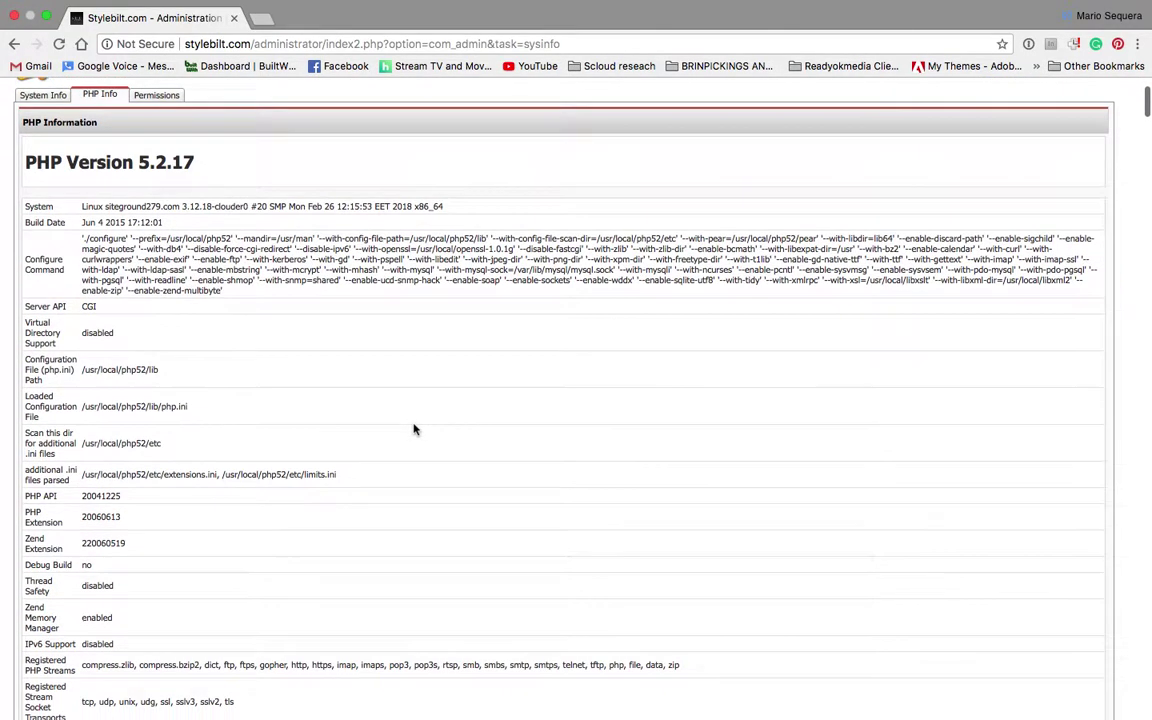
pyautogui.scroll(-5, 415, 430)
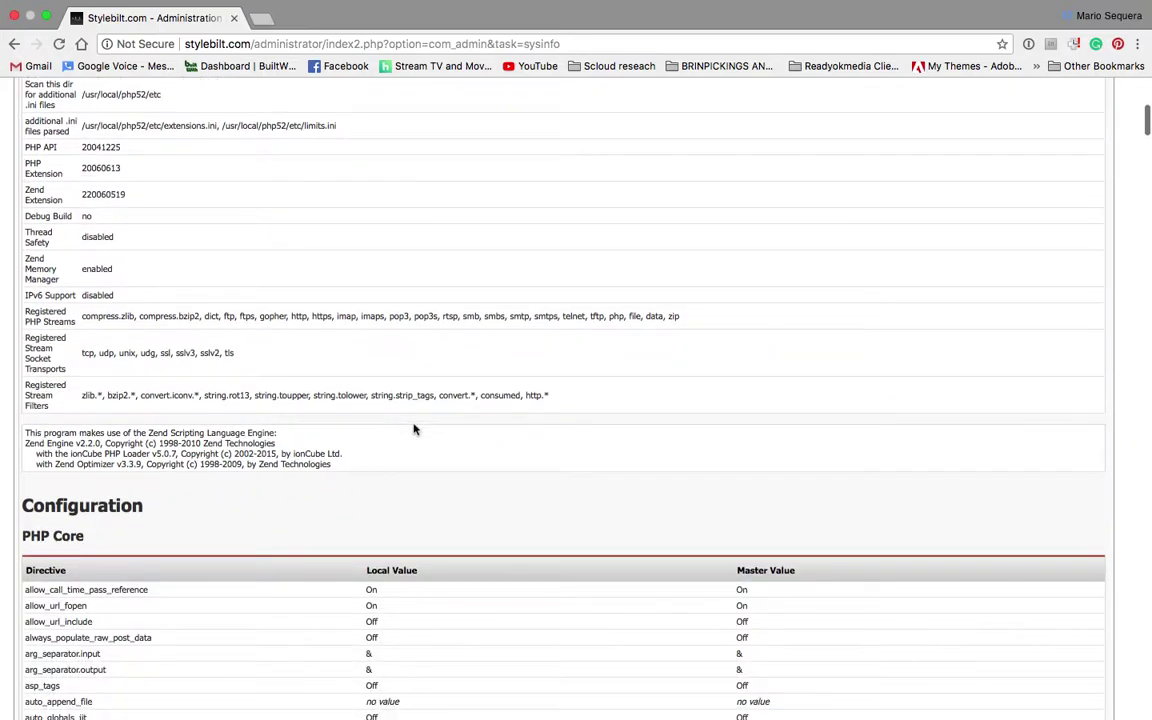
pyautogui.scroll(-3, 415, 430)
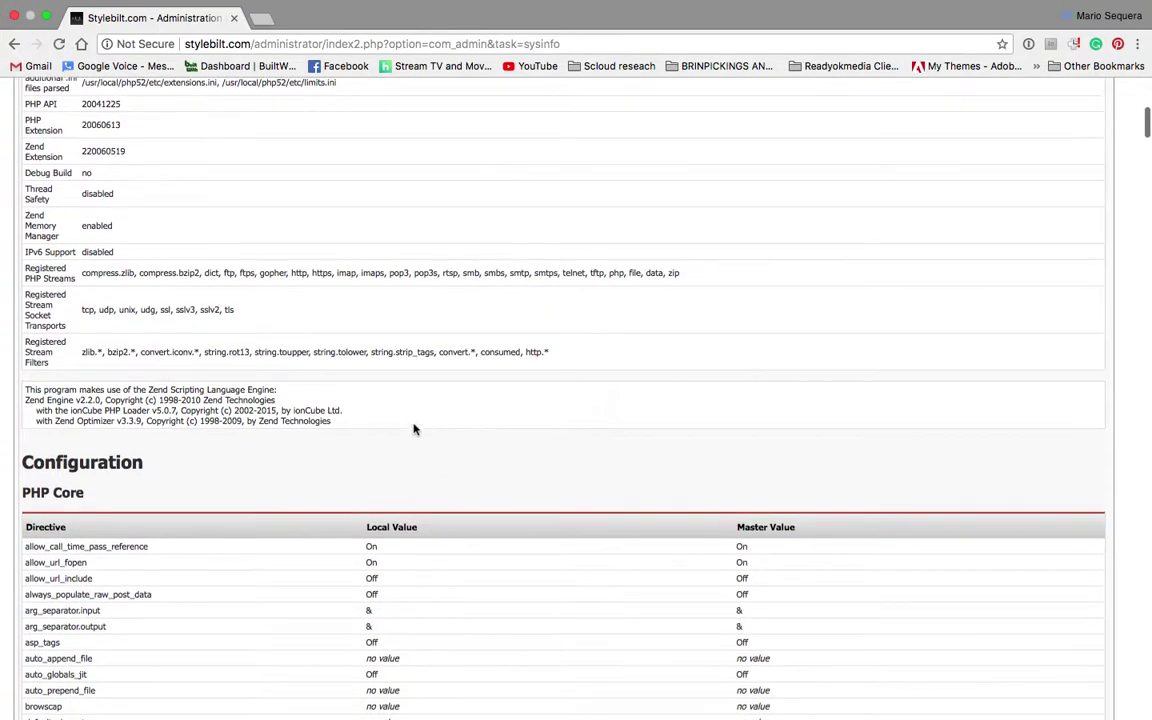
pyautogui.scroll(-1, 415, 428)
pyautogui.scroll(-10, 415, 427)
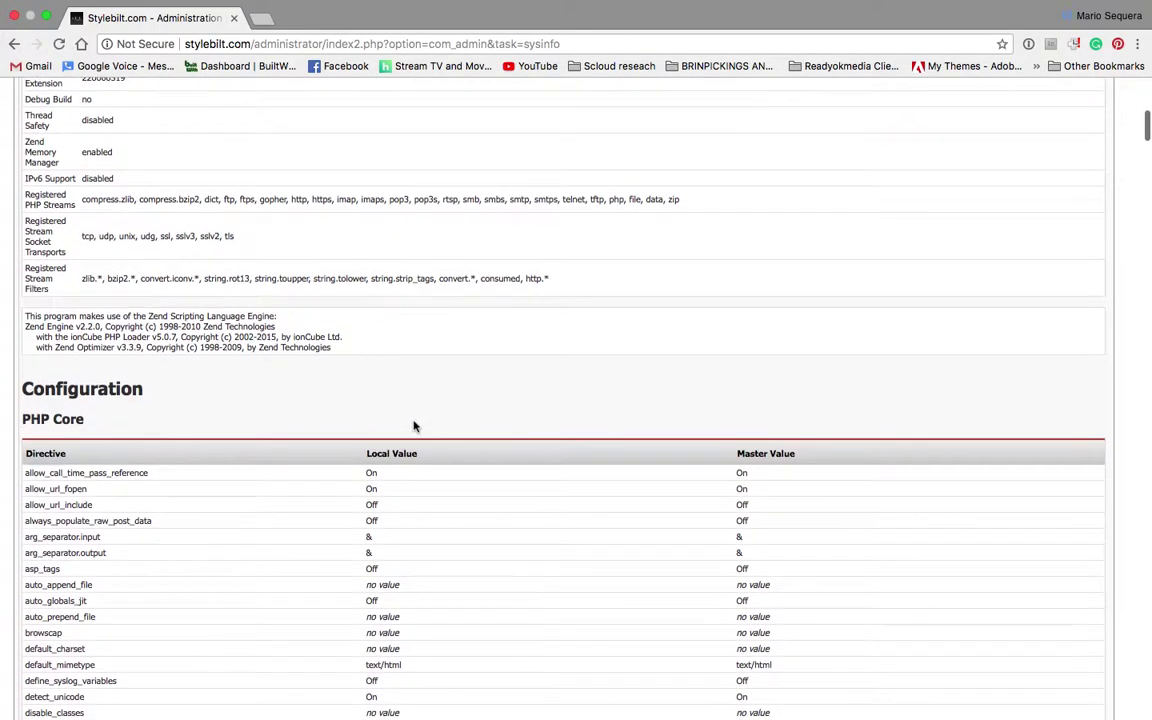
pyautogui.scroll(-12, 415, 426)
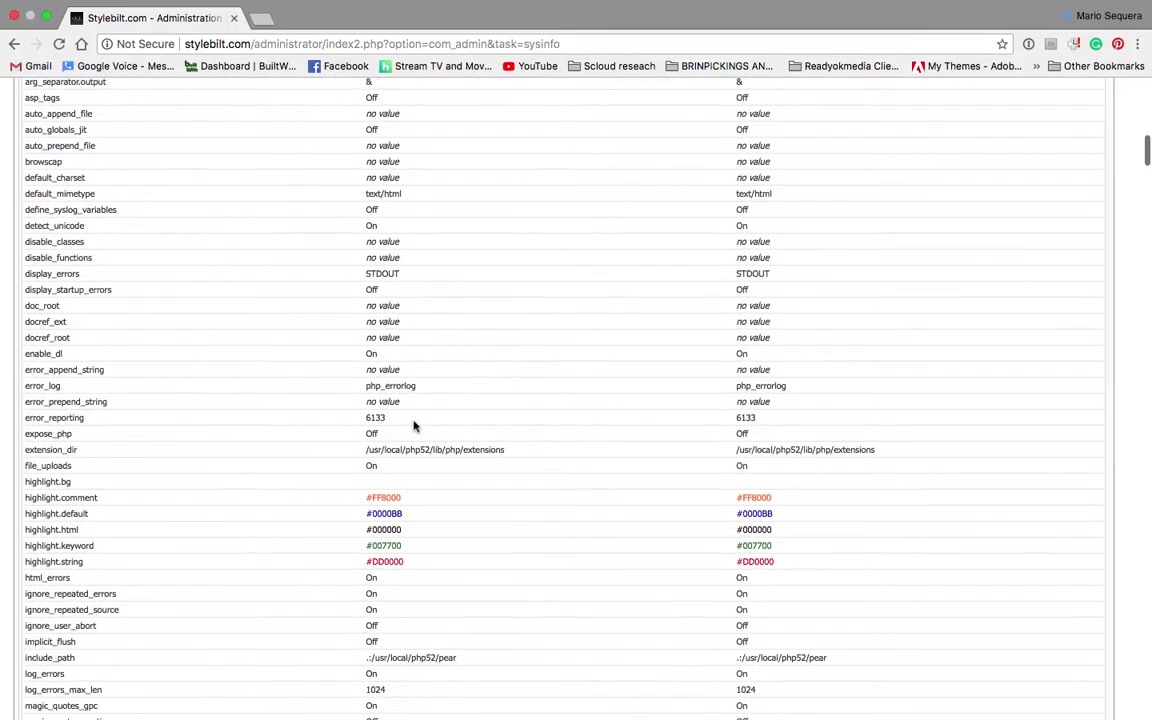
pyautogui.scroll(-15, 430, 378)
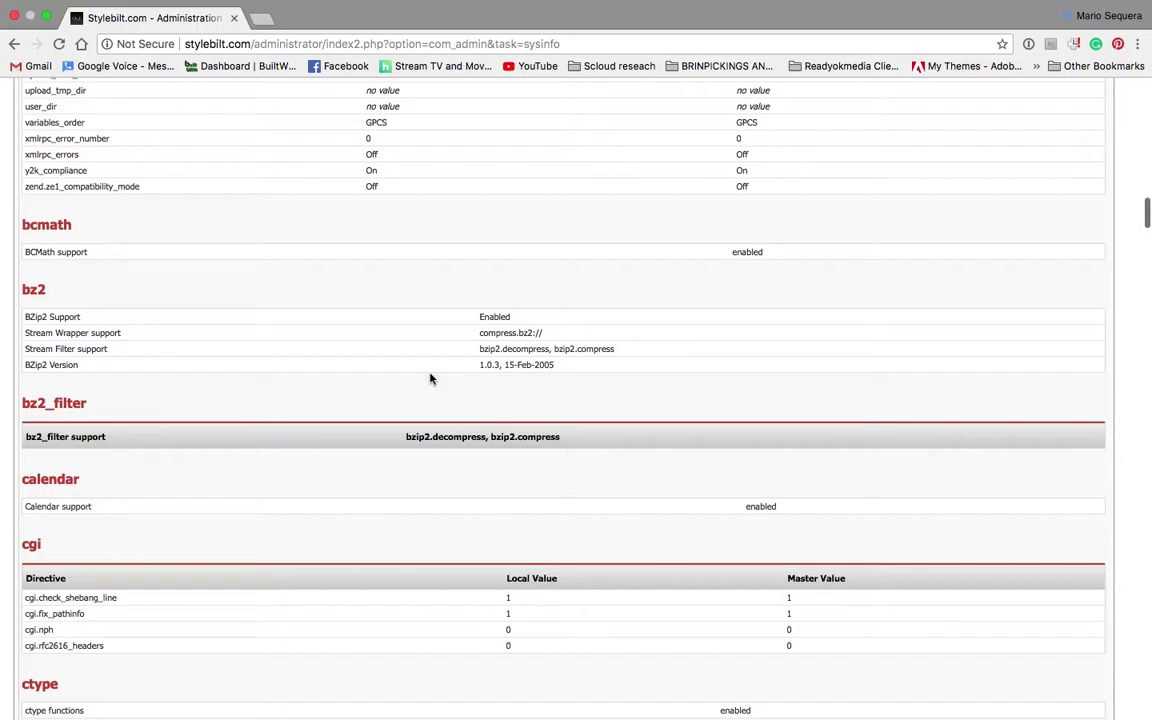
# - Examine the PHP extension details from bz2 through date, dom, filter, ftp and gd
pyautogui.scroll(-4, 430, 378)
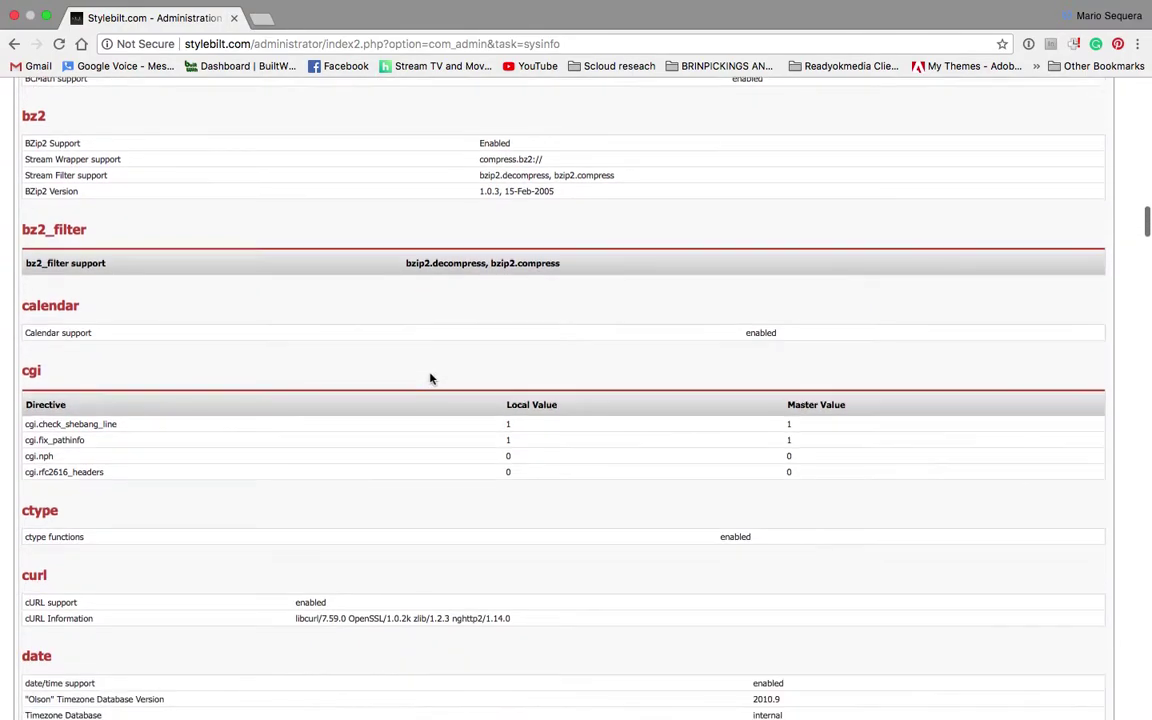
pyautogui.scroll(-2, 430, 378)
pyautogui.scroll(-8, 431, 378)
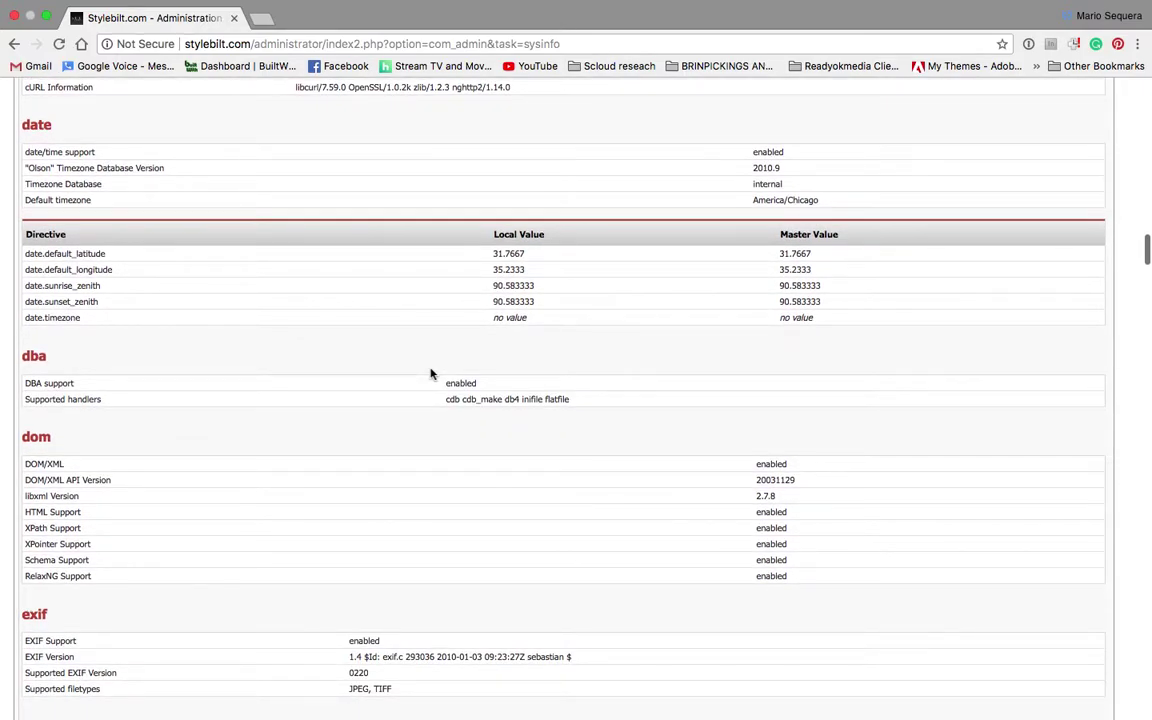
pyautogui.scroll(-2, 431, 374)
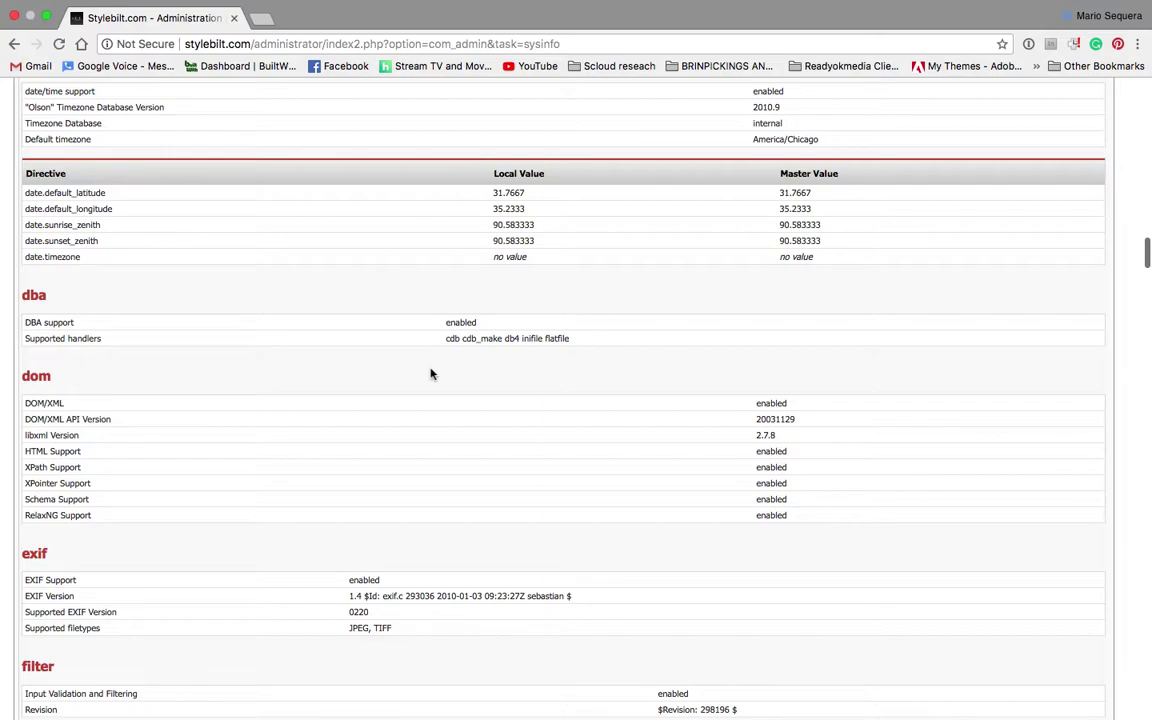
pyautogui.scroll(-4, 431, 374)
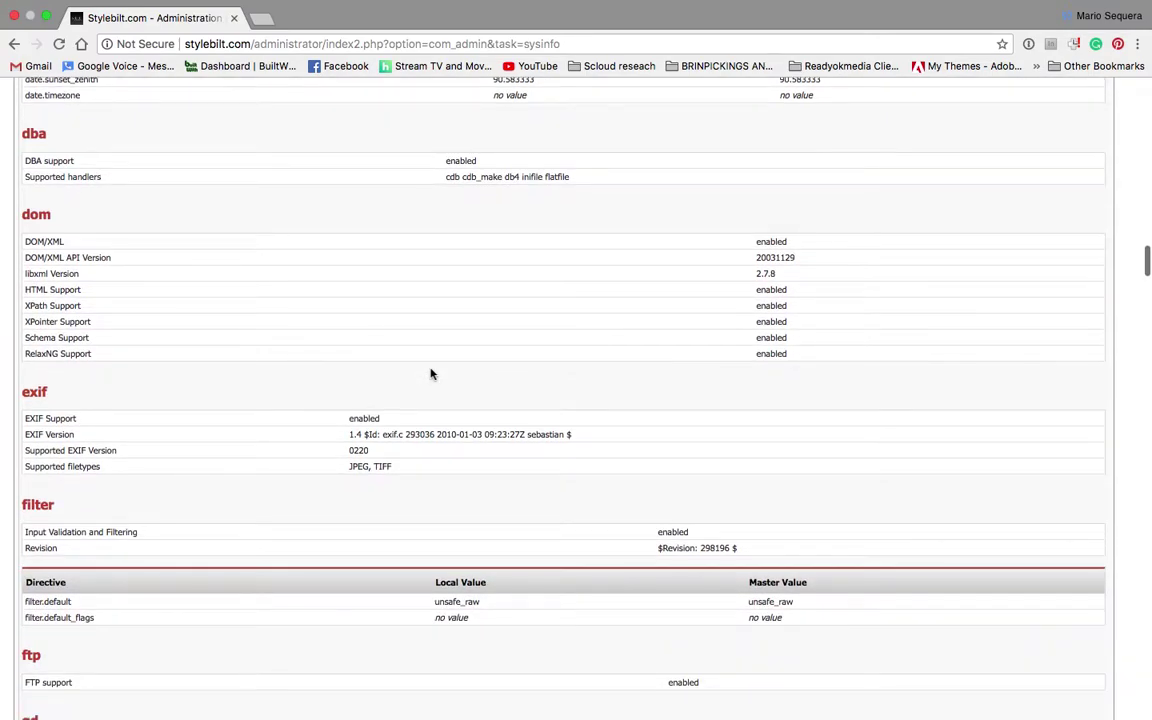
pyautogui.scroll(-3, 431, 374)
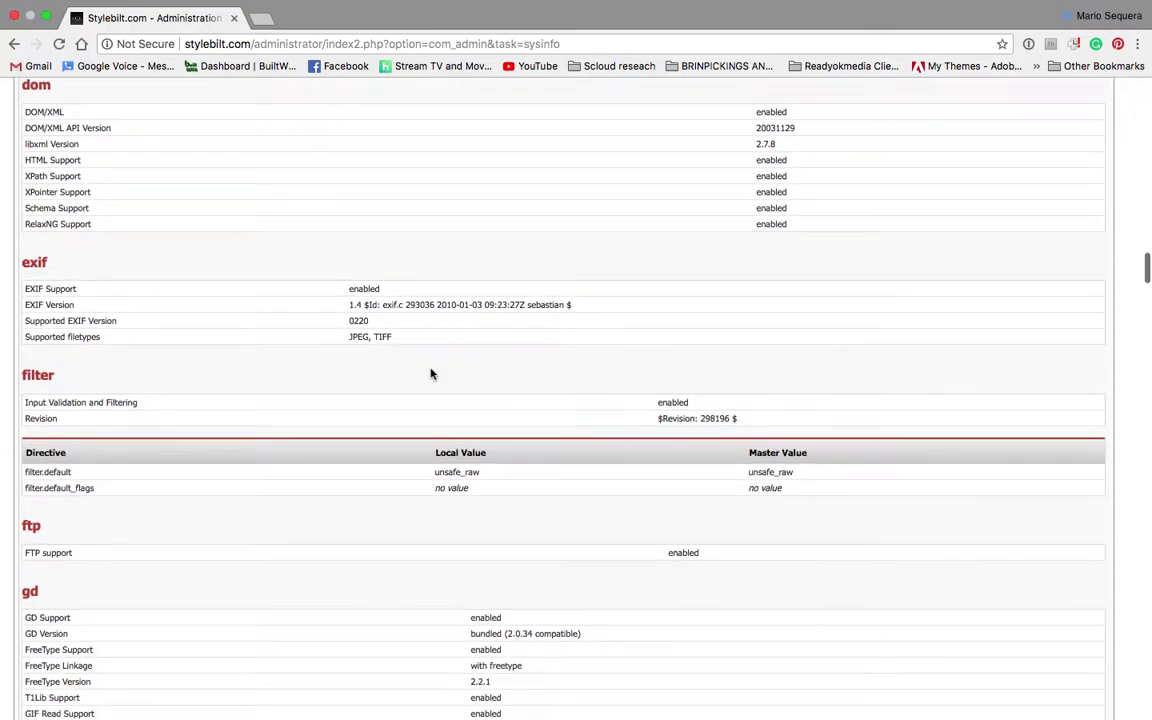
pyautogui.scroll(-6, 433, 376)
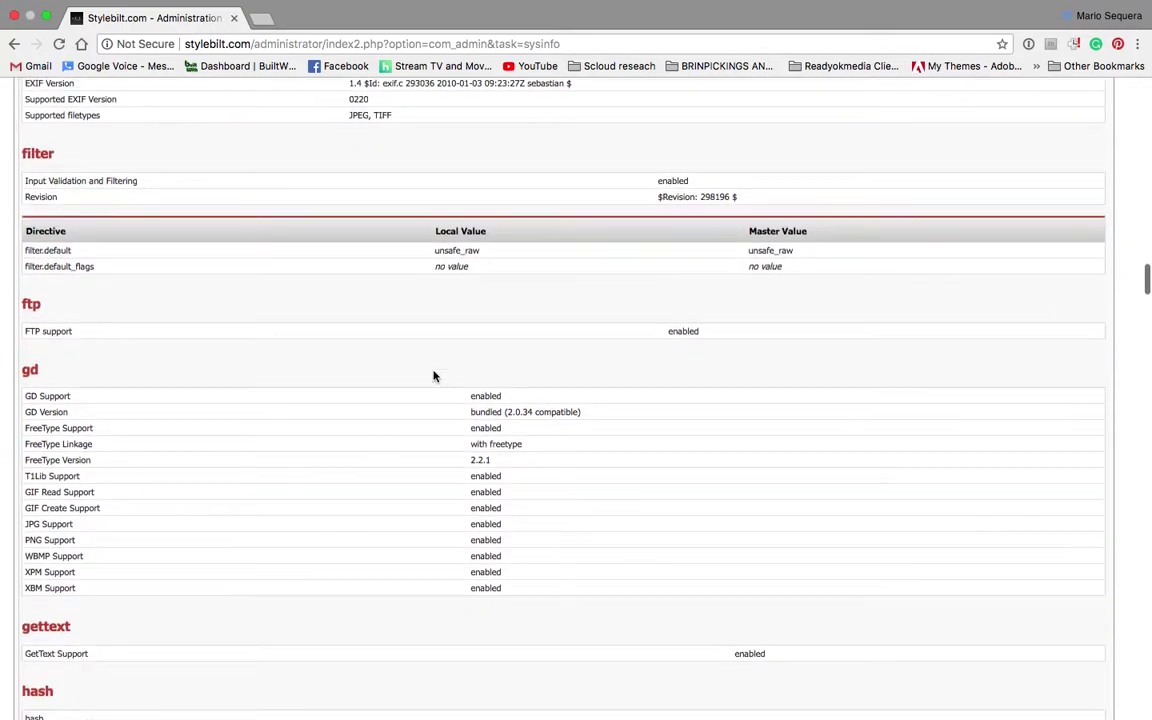
pyautogui.scroll(-2, 433, 376)
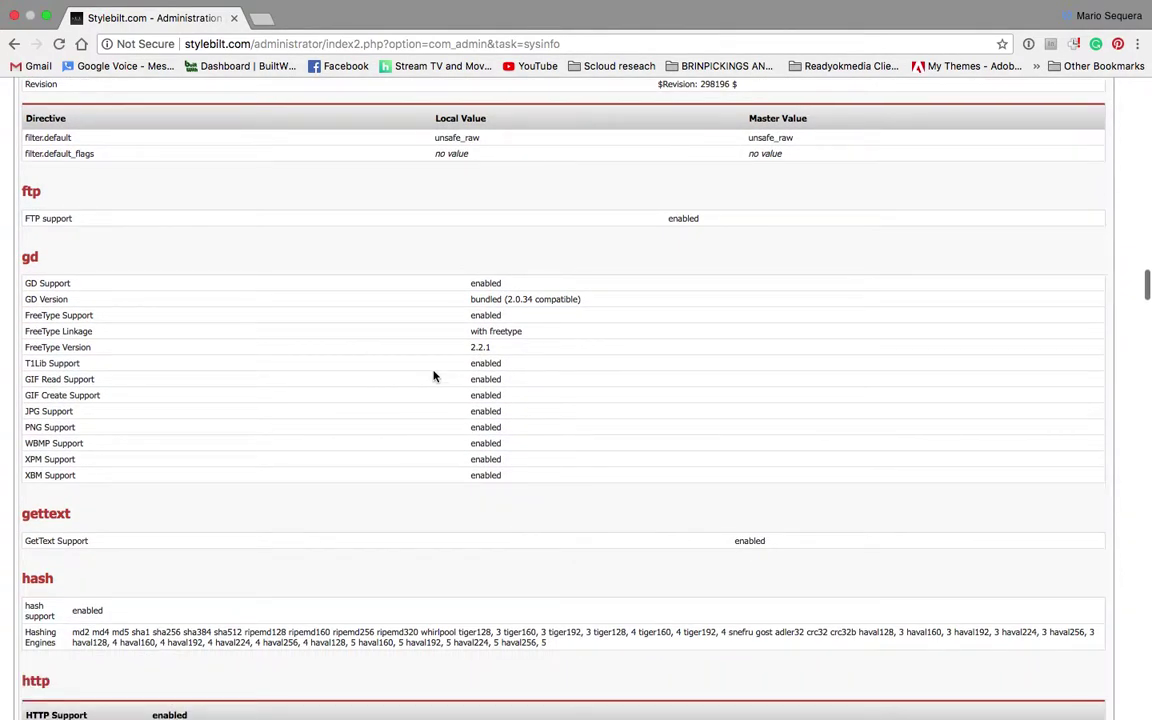
# - Examine the remaining PHP extension details from http through iconv, imap, json, ldap, libxml and mailparse
pyautogui.scroll(-10, 433, 376)
pyautogui.scroll(-3, 433, 376)
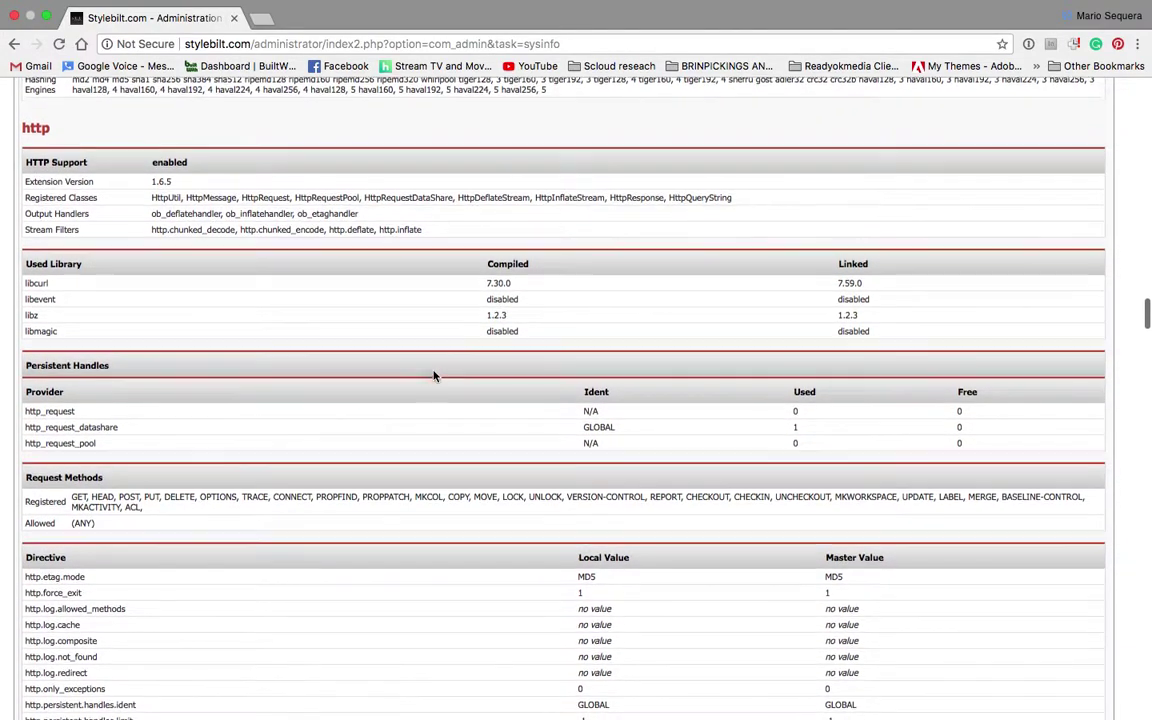
pyautogui.scroll(-1, 433, 376)
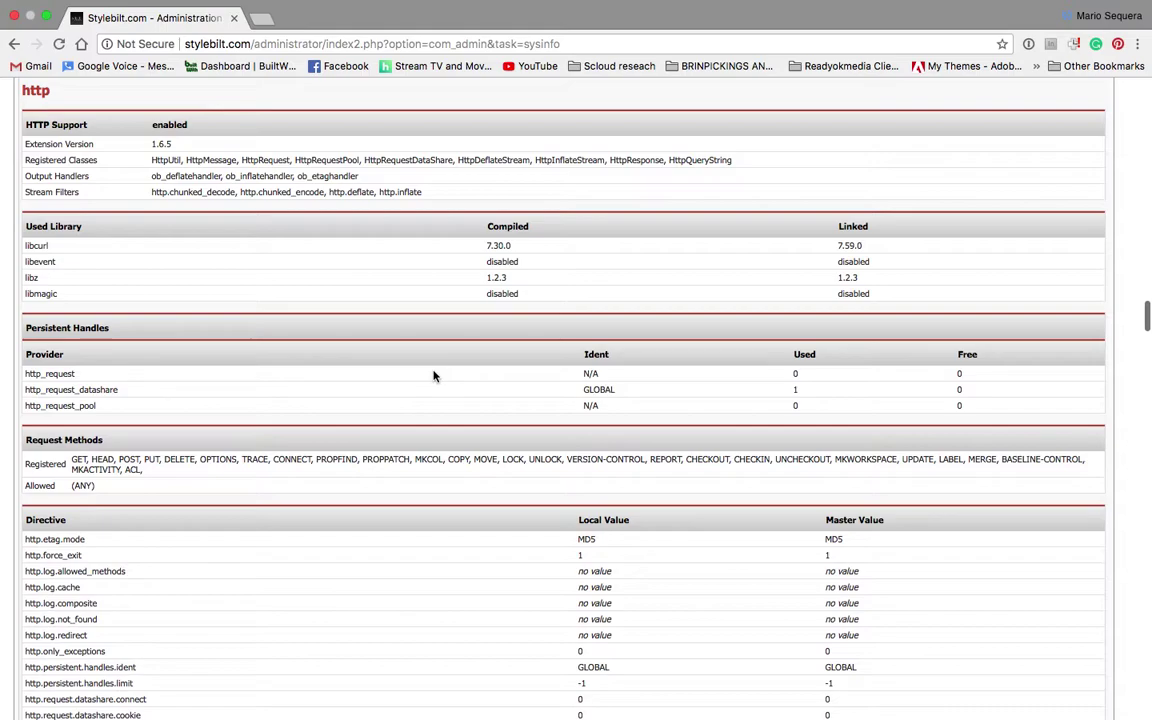
pyautogui.scroll(-1, 433, 376)
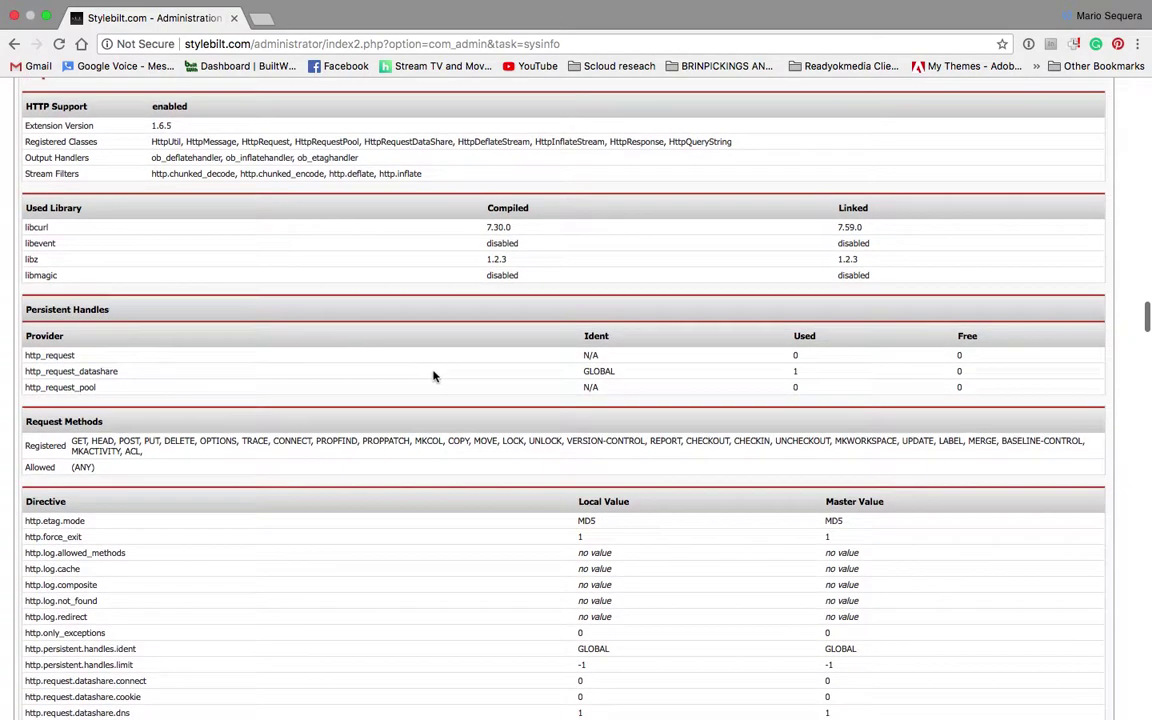
pyautogui.scroll(-3, 433, 376)
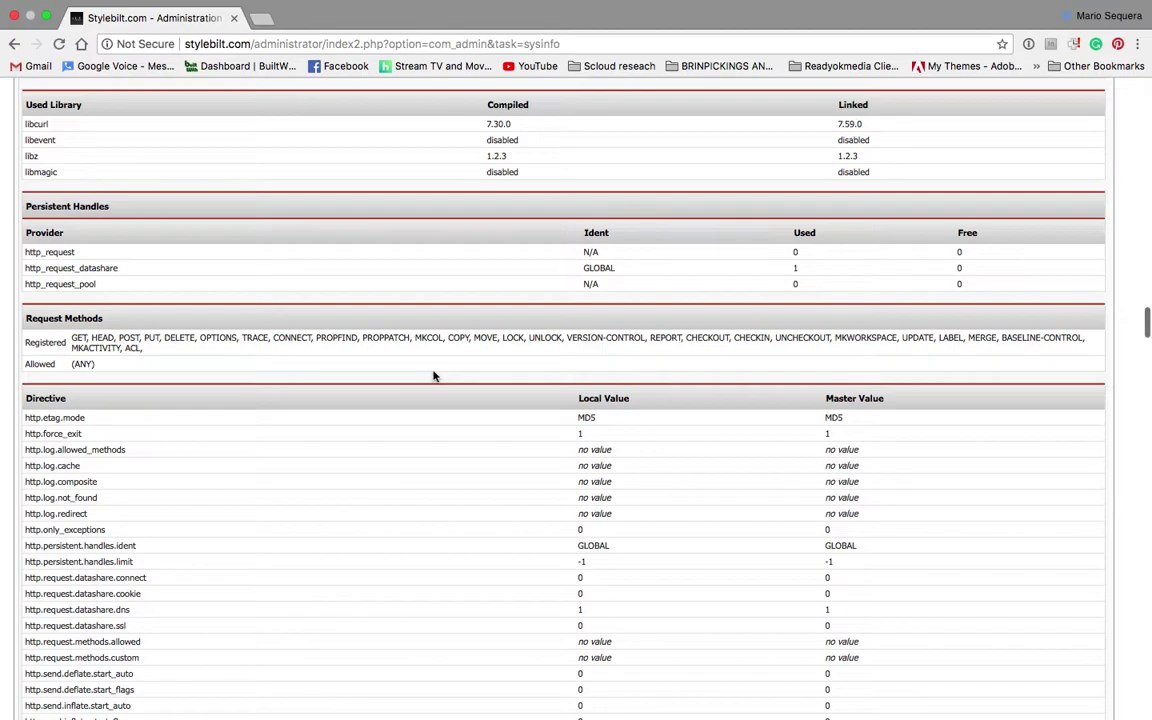
pyautogui.scroll(-13, 433, 376)
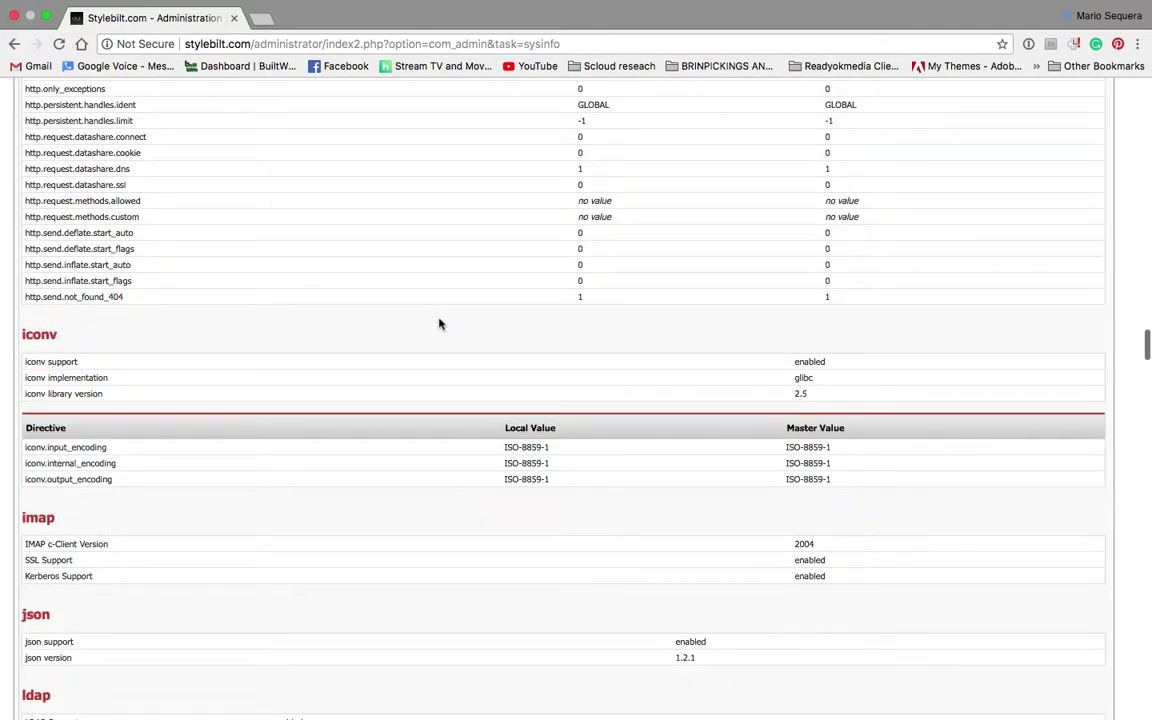
pyautogui.scroll(-6, 439, 323)
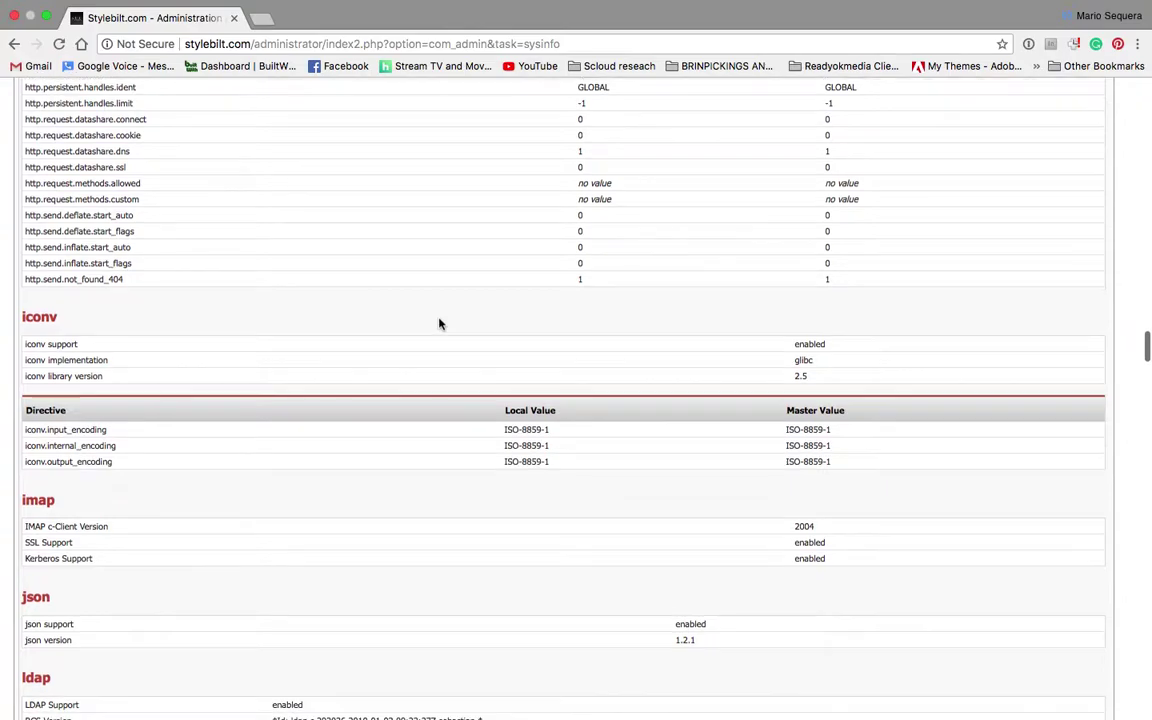
pyautogui.scroll(-9, 439, 323)
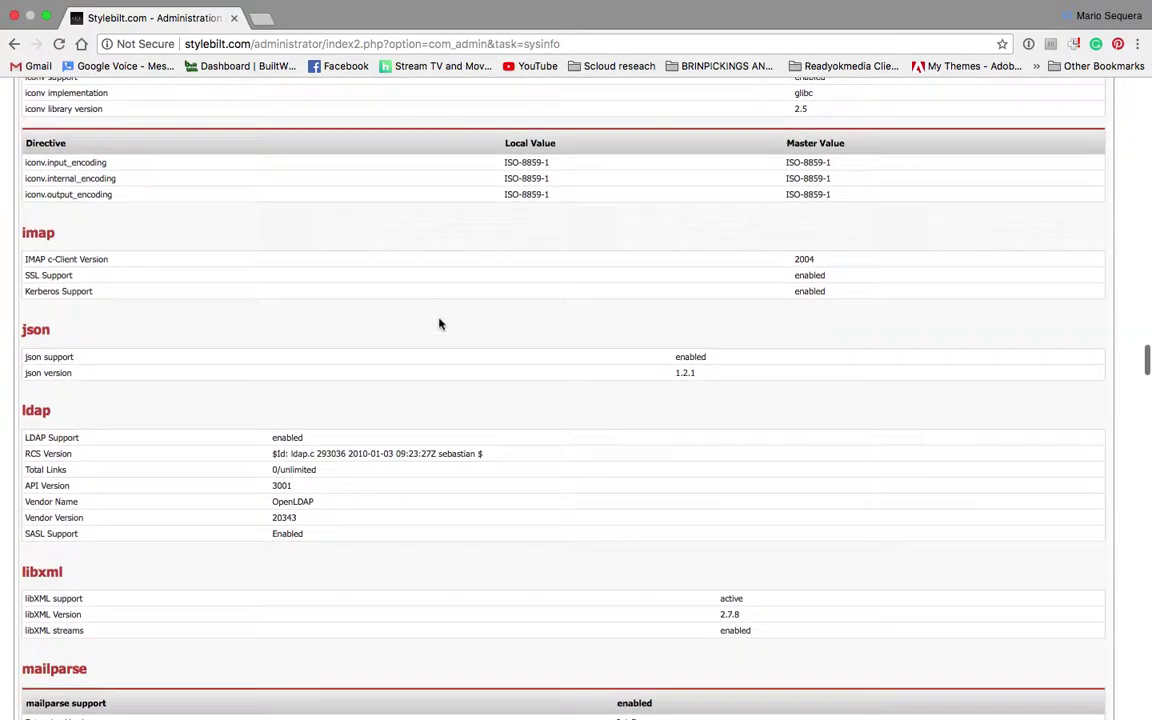
pyautogui.scroll(-8, 439, 323)
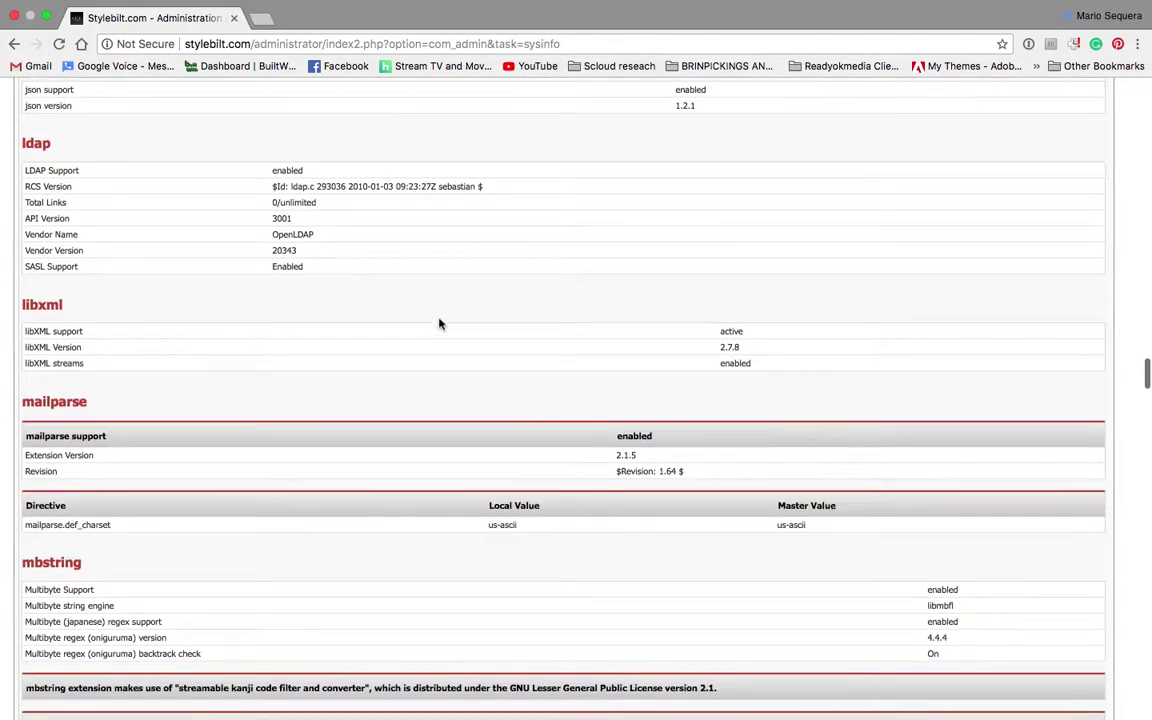
# - Examine the PHP extension details from mbstring, mcrypt and memcache through mysql, mysqli, sockets and SourceGuardian
pyautogui.scroll(-16, 439, 323)
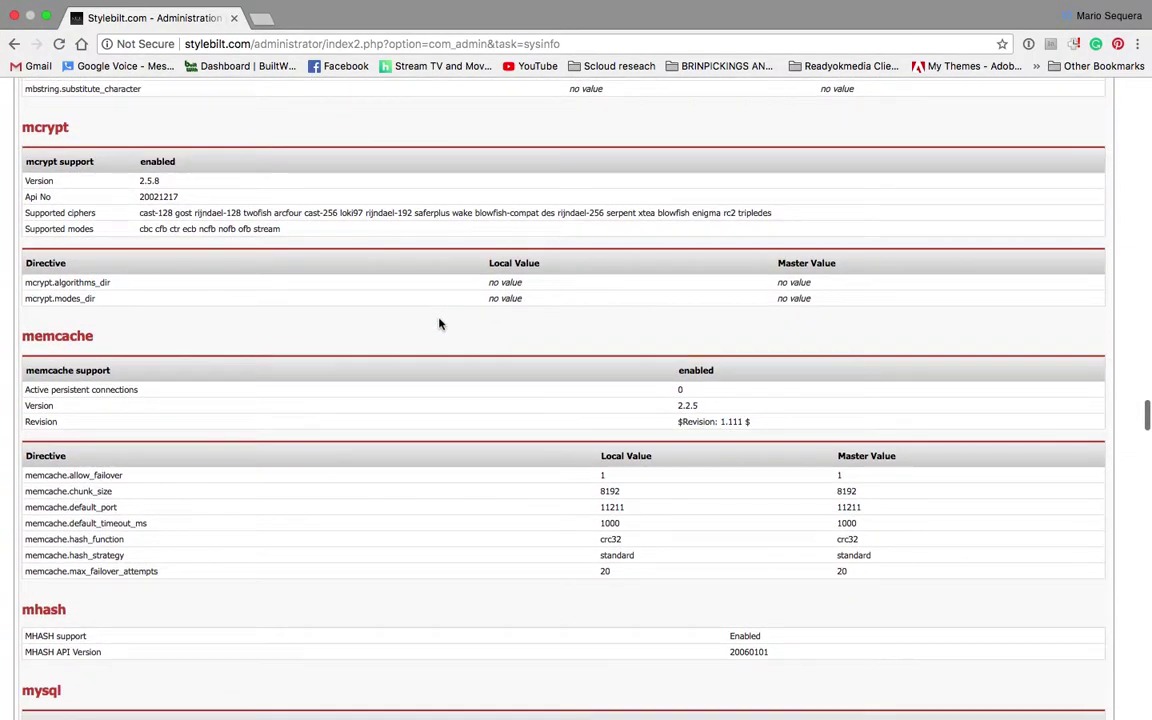
pyautogui.scroll(-14, 439, 323)
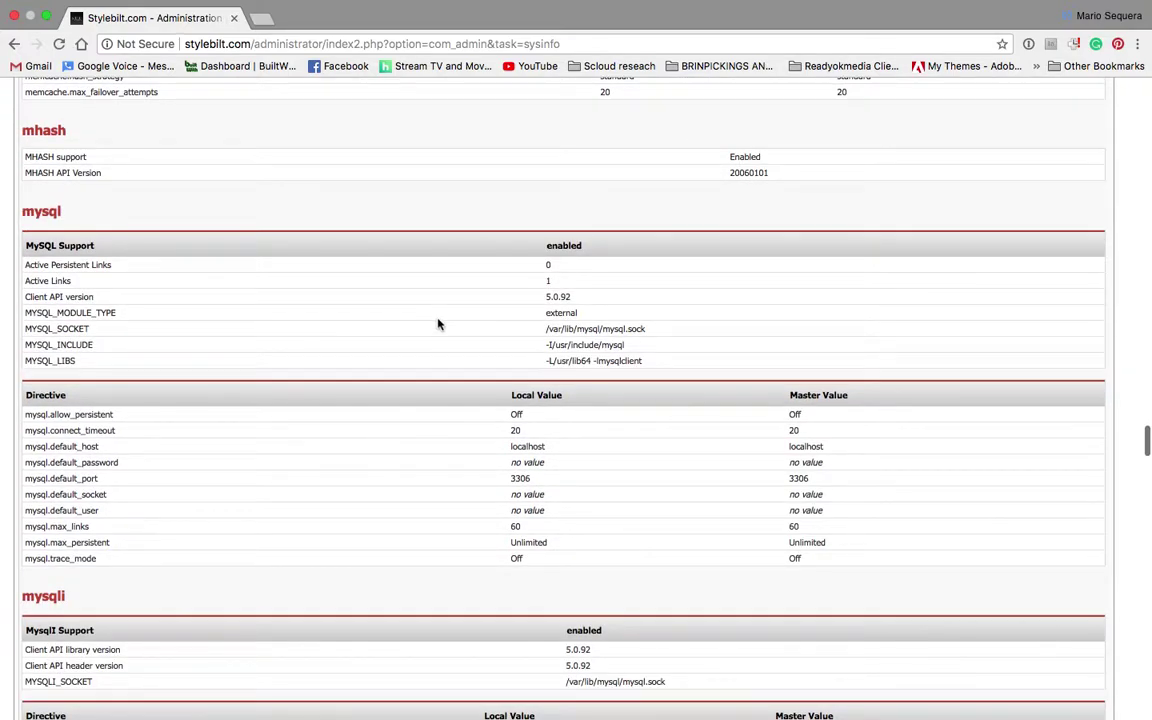
pyautogui.scroll(-5, 438, 323)
pyautogui.scroll(-15, 438, 323)
pyautogui.scroll(-20, 438, 320)
pyautogui.scroll(-20, 438, 323)
pyautogui.scroll(-1, 438, 323)
pyautogui.scroll(-13, 438, 324)
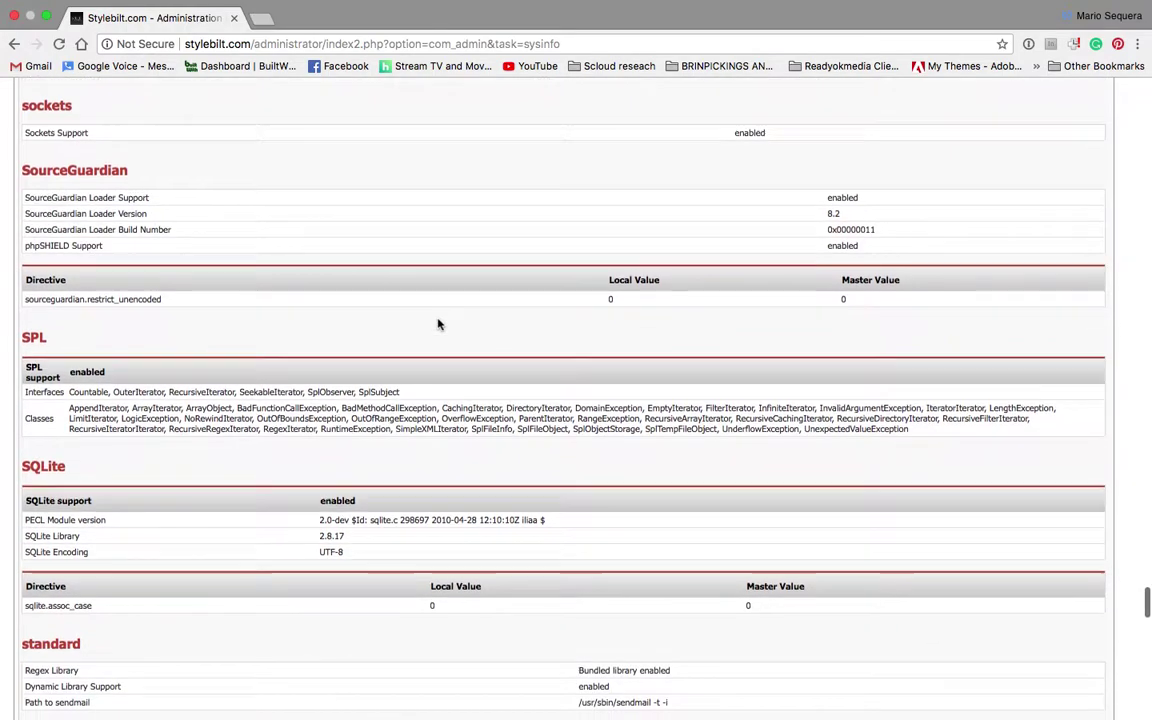
# - Examine the remaining PHP details from SPL, SQLite and standard through tidy, xml, zip, zlib and the additional modules
pyautogui.scroll(-5, 438, 323)
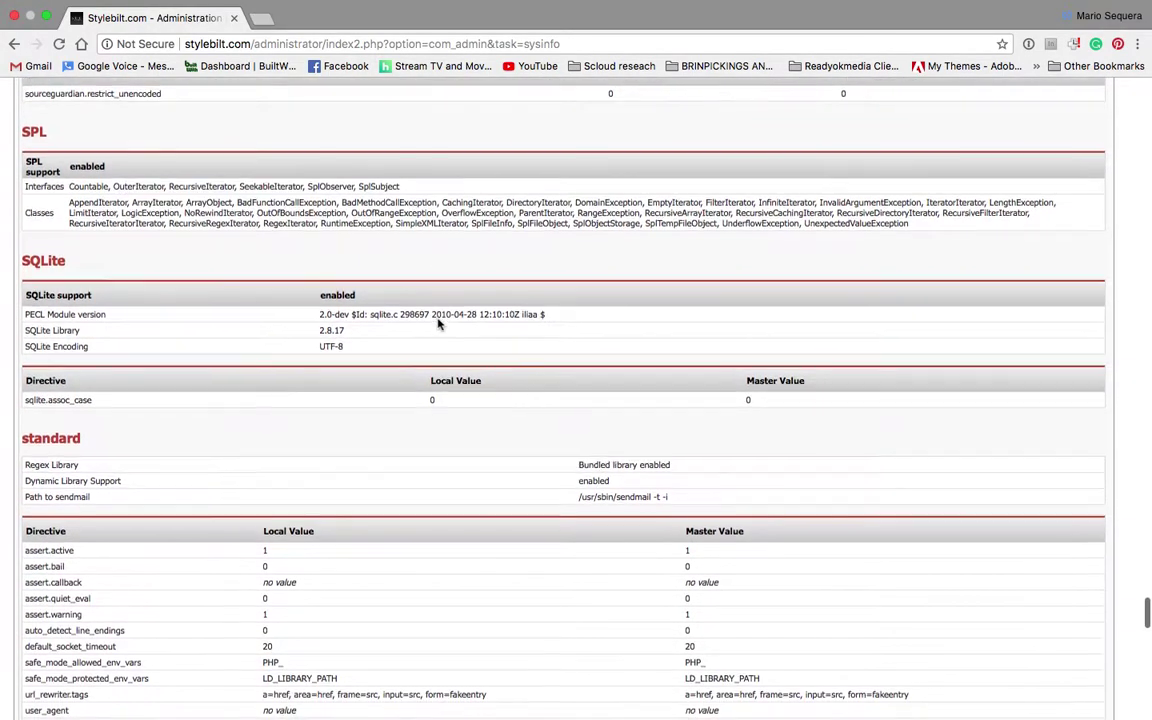
pyautogui.scroll(-20, 438, 323)
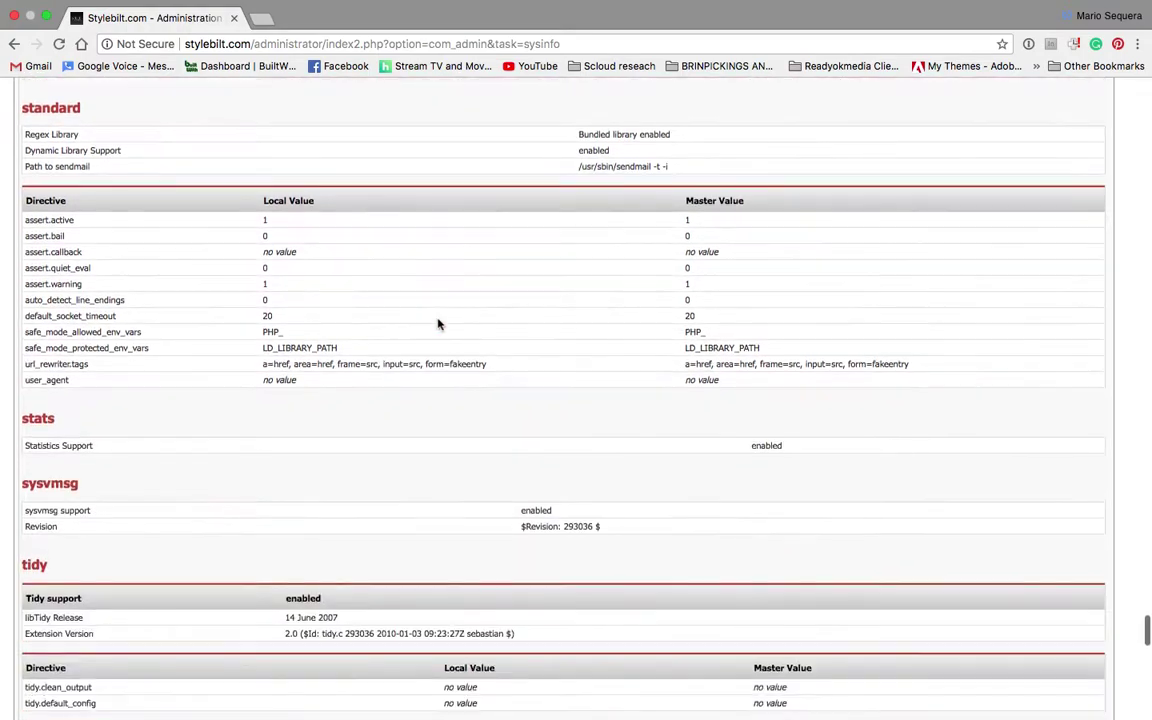
pyautogui.scroll(-20, 438, 324)
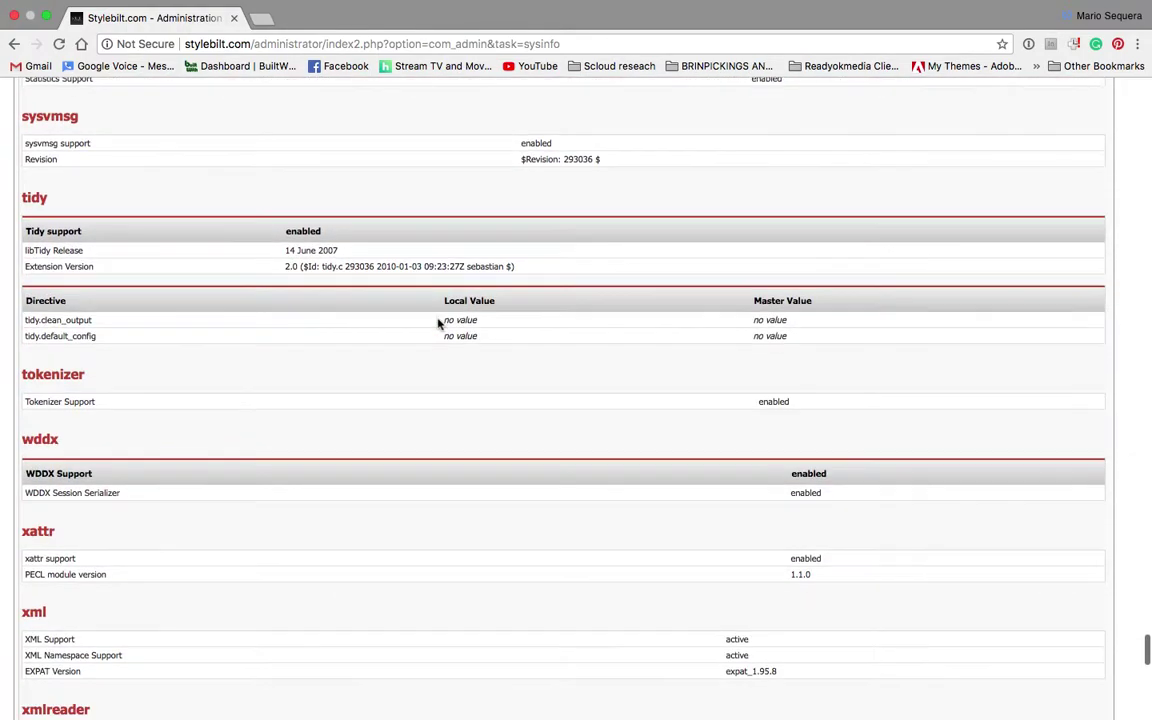
pyautogui.scroll(-20, 438, 323)
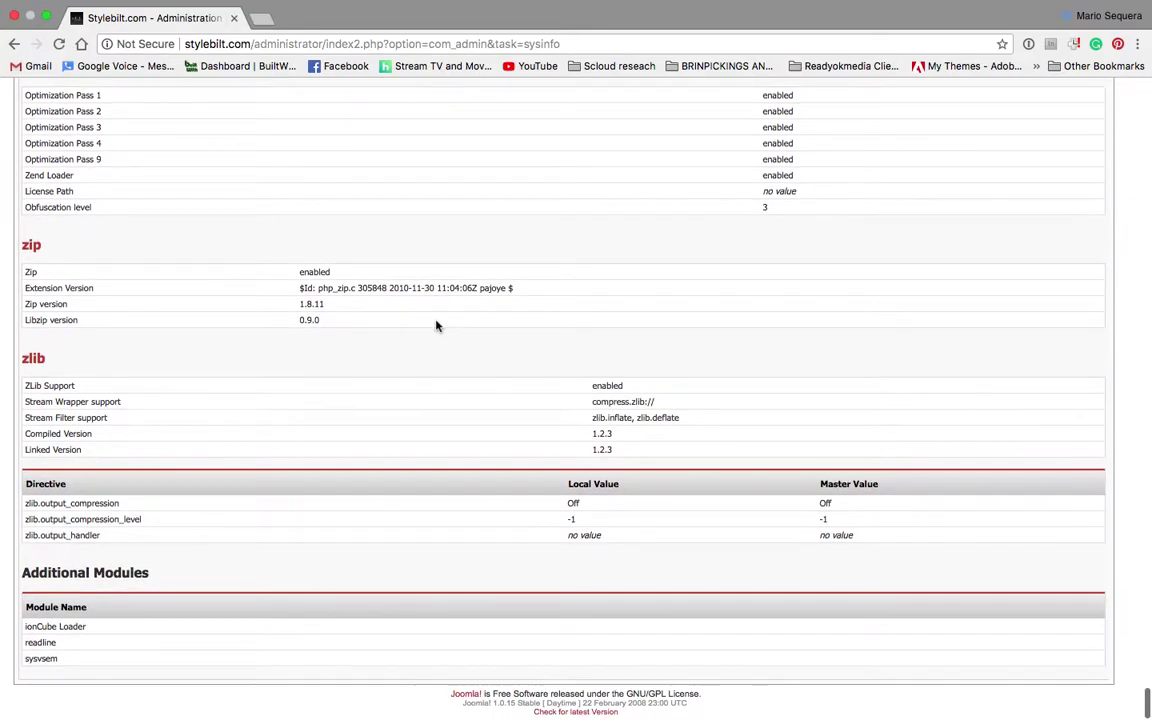
# - Show the component installer with its list of installed components and select VirtueMart there
pyautogui.scroll(20, 180, 141)
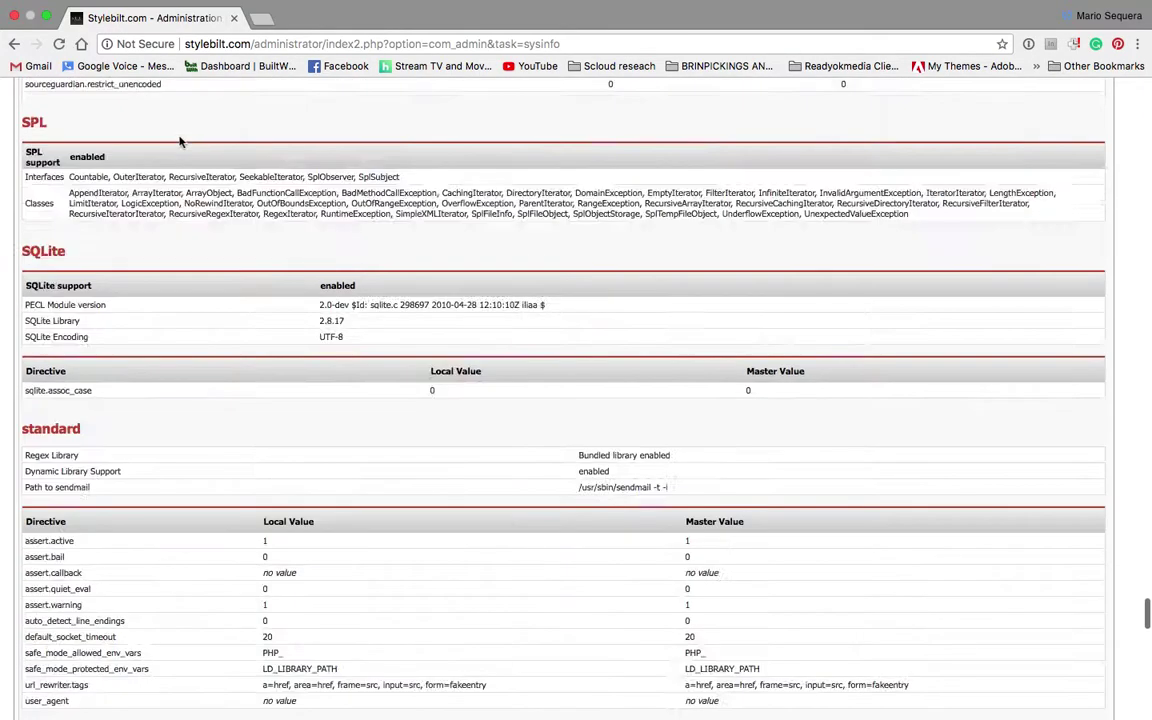
pyautogui.scroll(20, 180, 141)
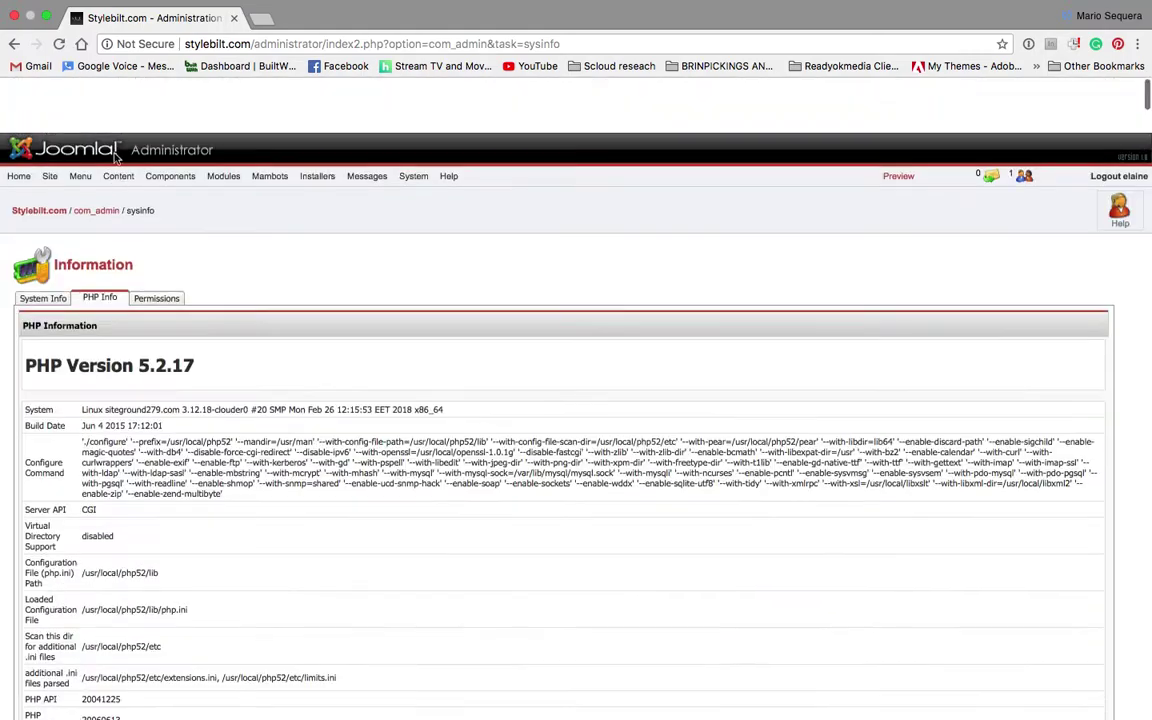
pyautogui.moveTo(321, 130)
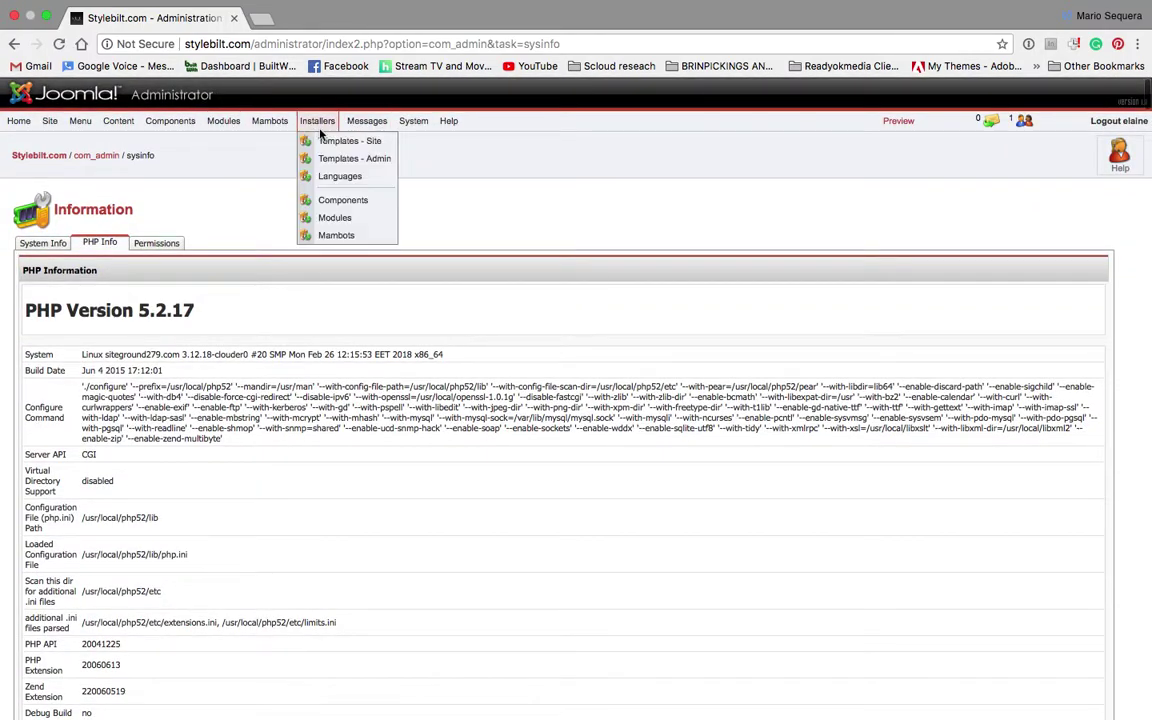
pyautogui.click(352, 204)
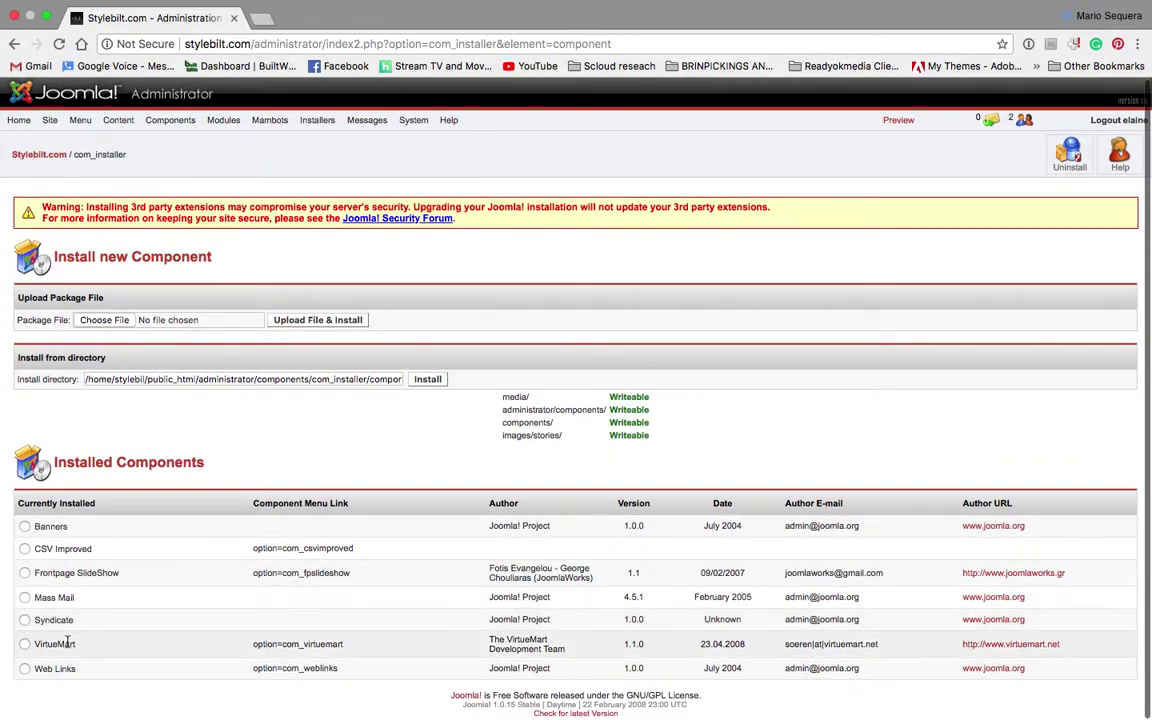
pyautogui.click(25, 645)
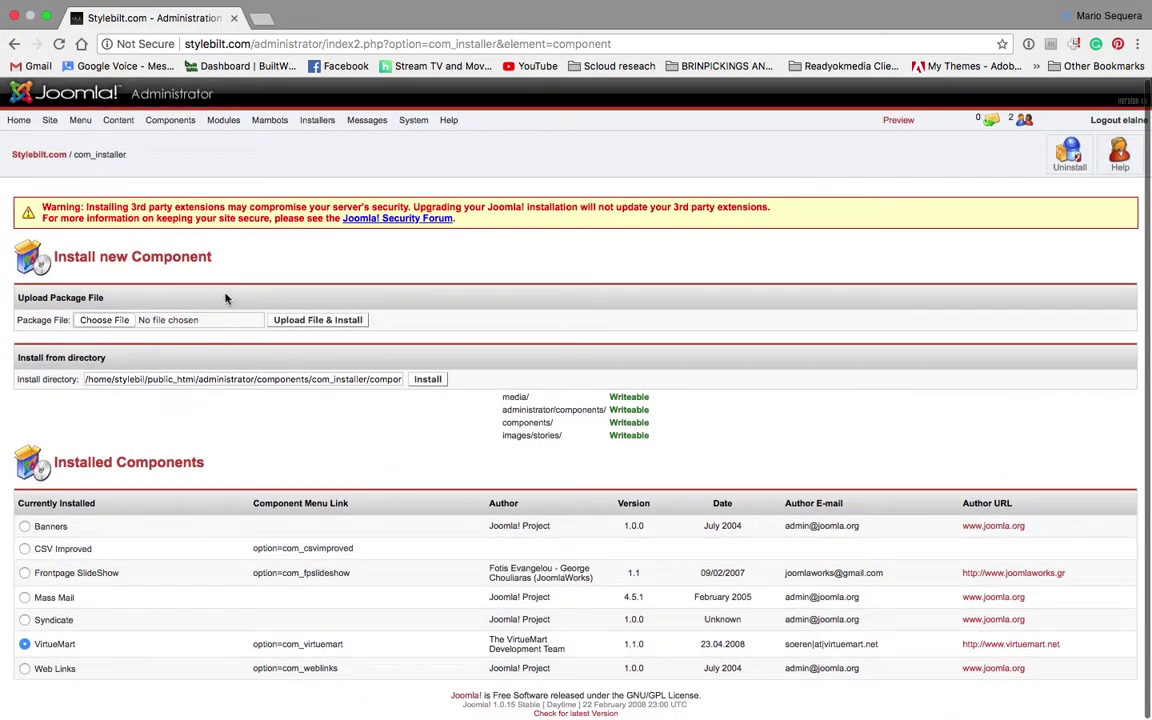
# - Open the VirtueMart component administration and show its module list
pyautogui.moveTo(170, 120)
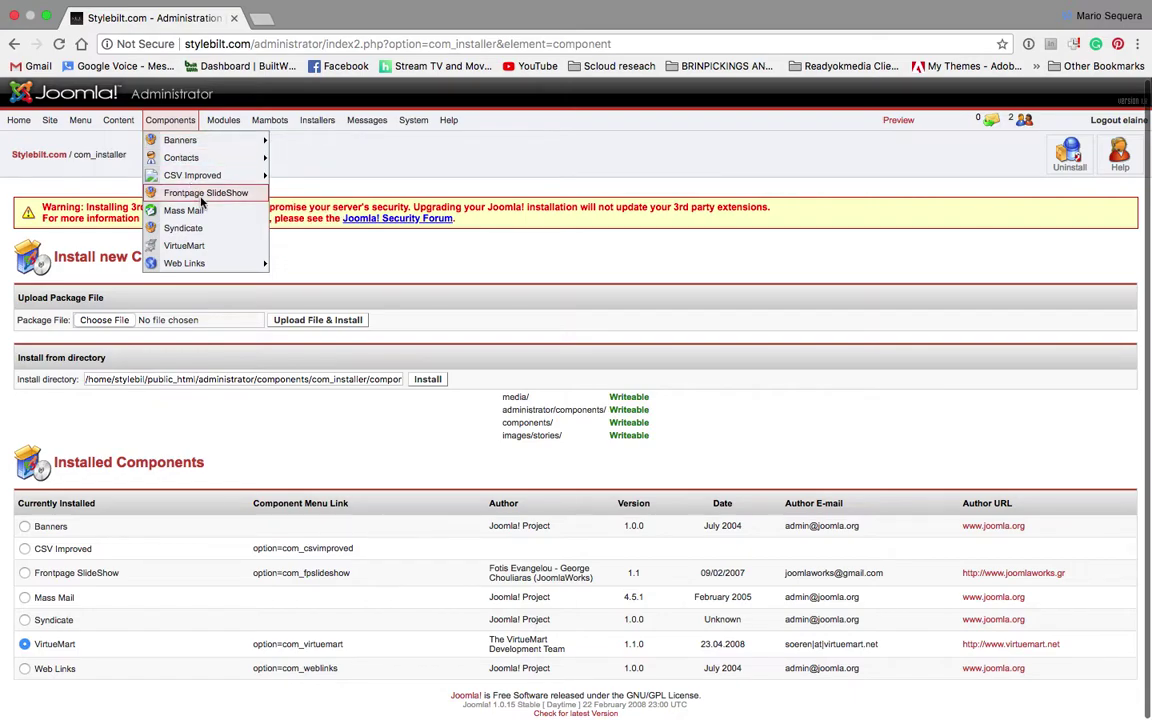
pyautogui.click(205, 245)
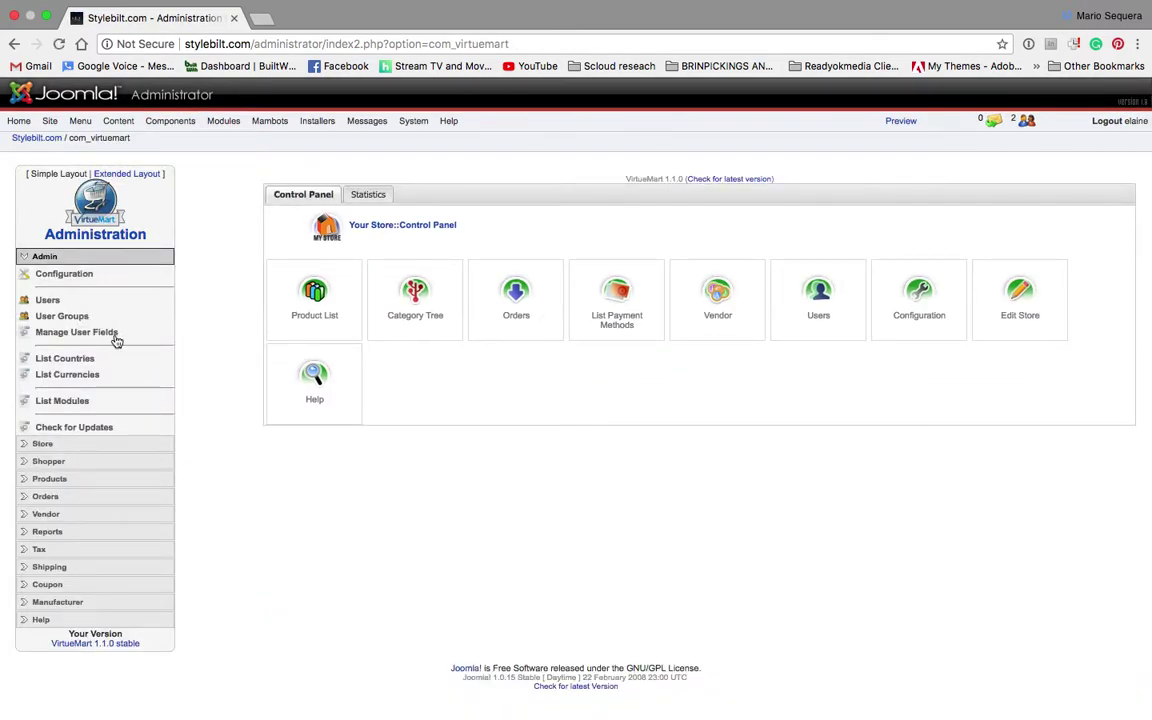
pyautogui.click(80, 400)
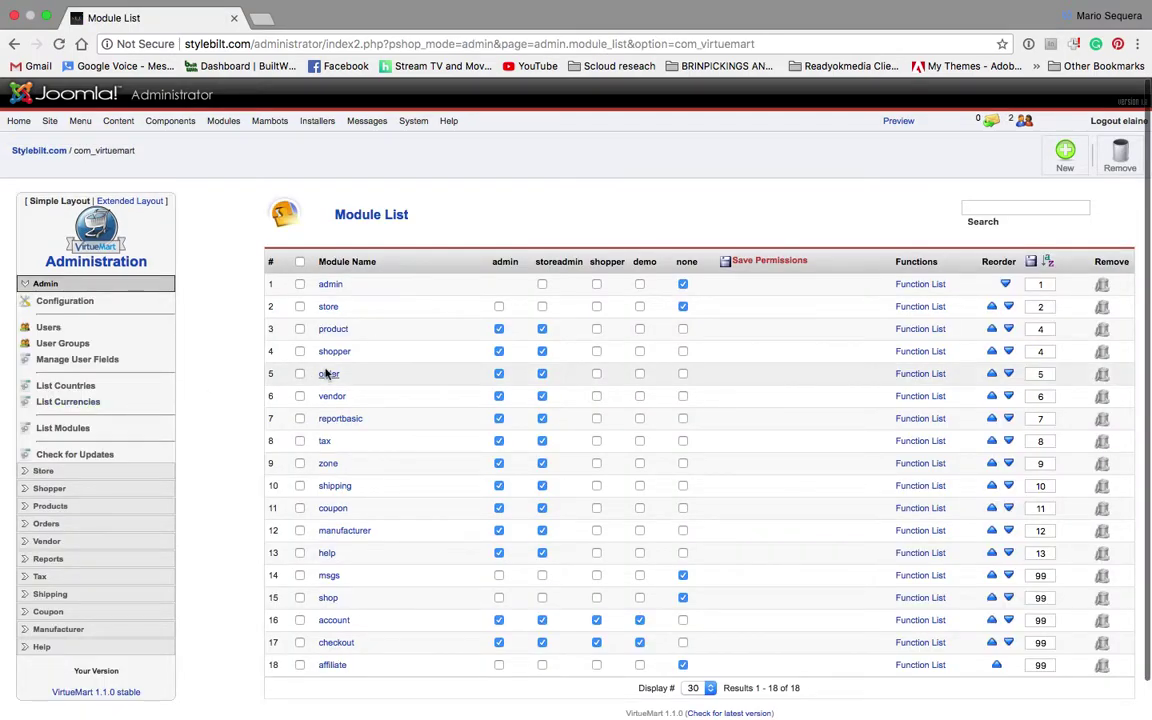
# - Grant shop and store permissions to admin, storeadmin, shopper and demo, product to shopper, and shipping to shopper and demo
pyautogui.scroll(-1, 329, 371)
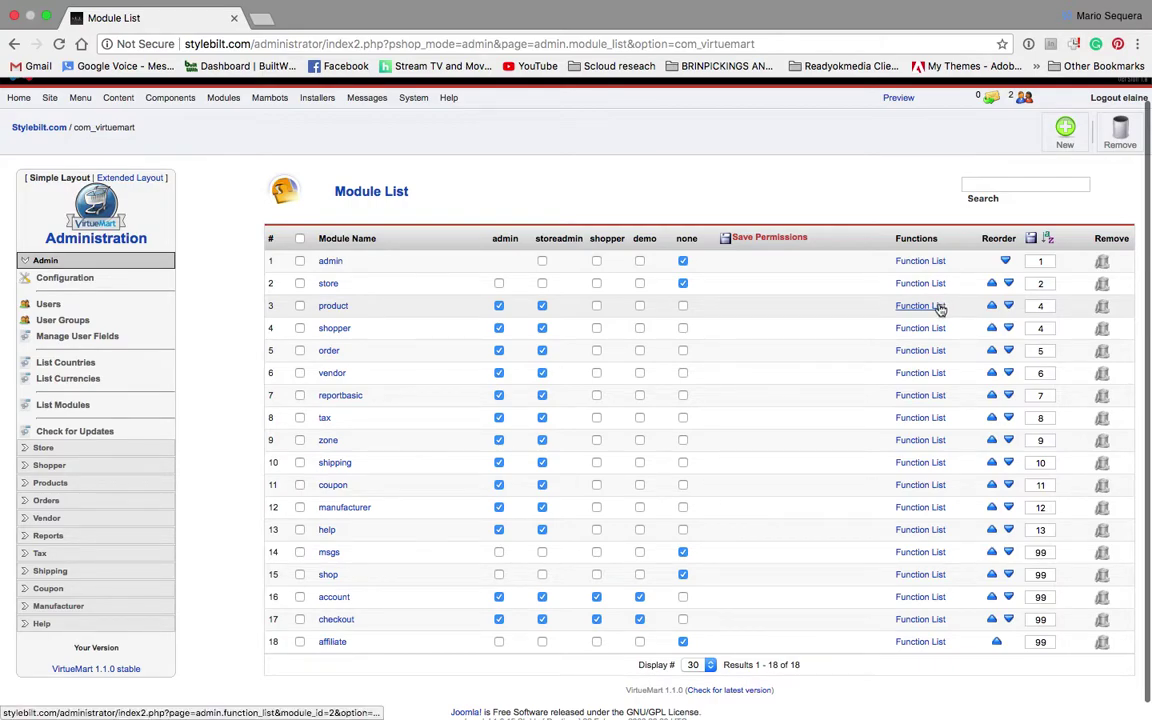
pyautogui.scroll(-1, 940, 310)
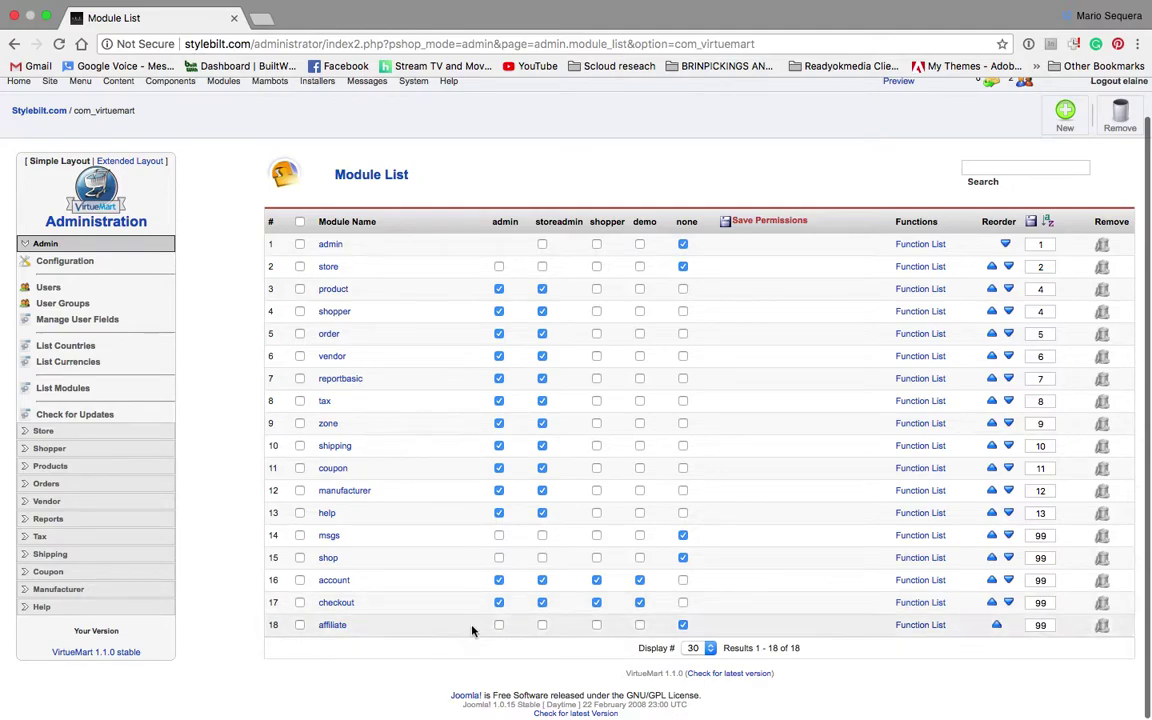
pyautogui.click(499, 558)
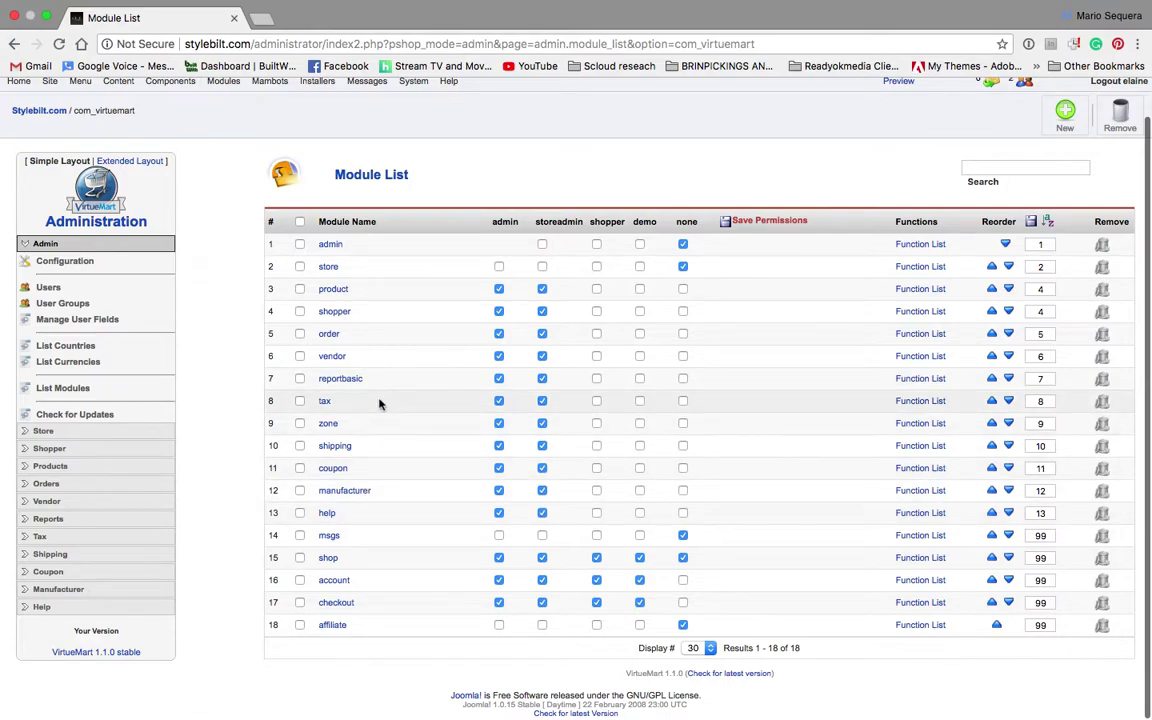
pyautogui.click(499, 266)
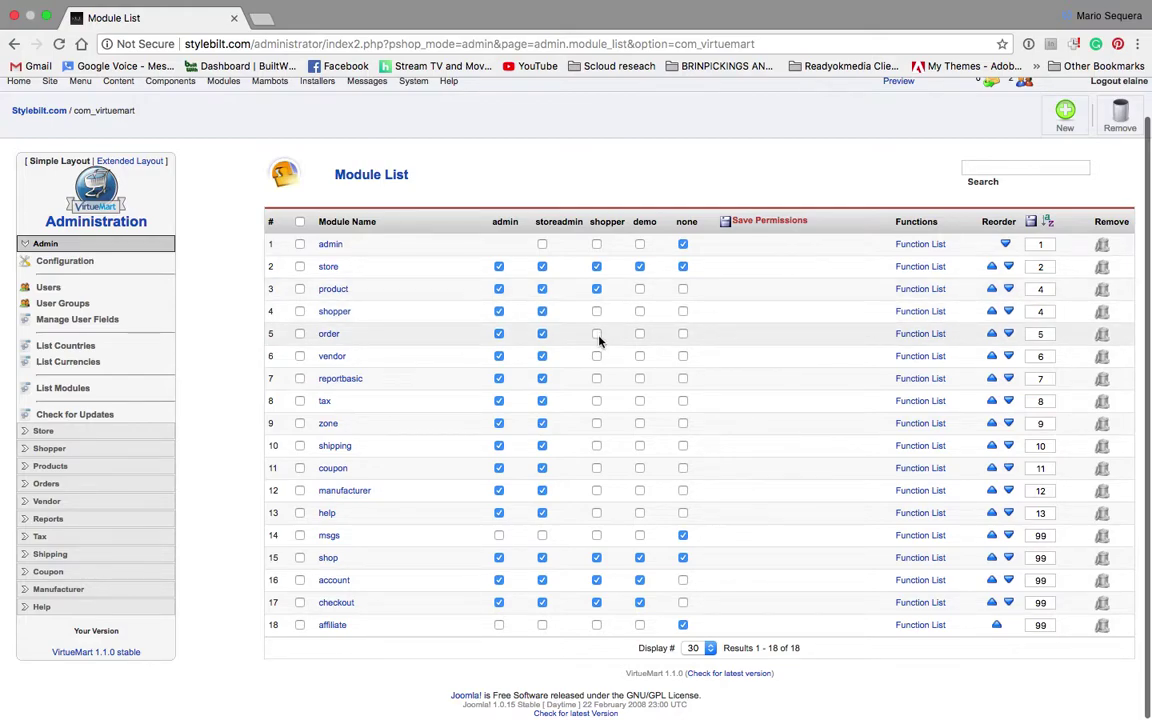
pyautogui.click(597, 446)
pyautogui.click(640, 446)
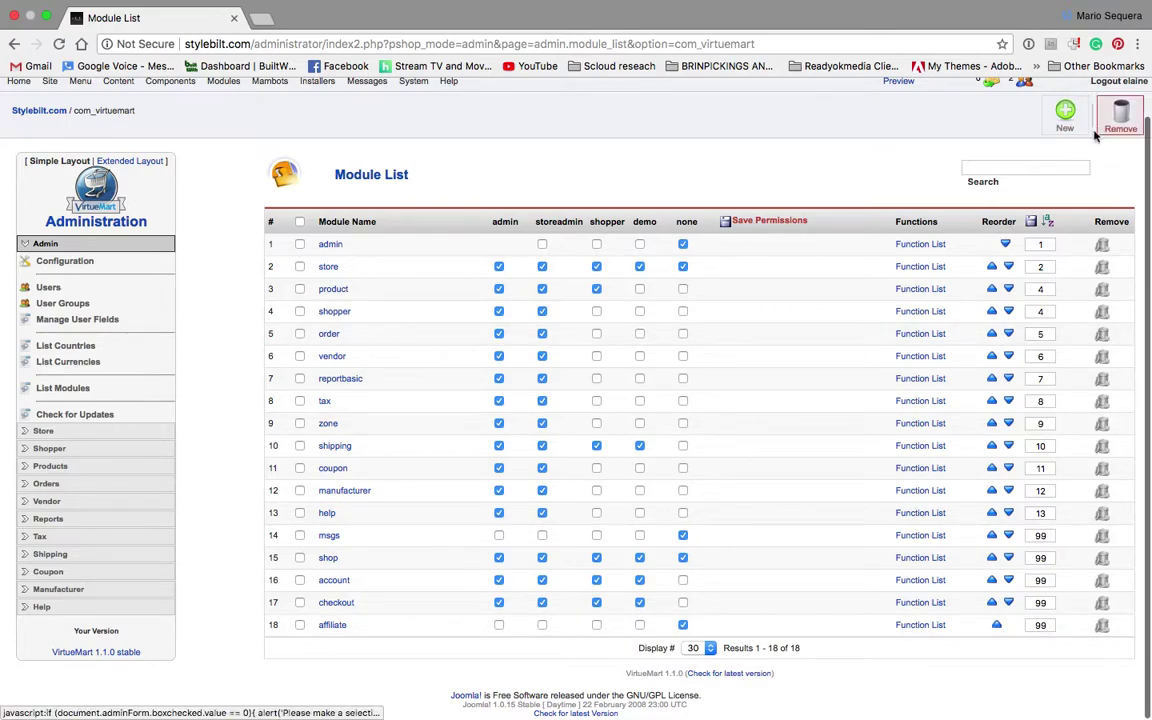
# - Check the permission table of the VirtueMart modules and save the permissions
pyautogui.scroll(1, 686, 262)
pyautogui.scroll(2, 689, 260)
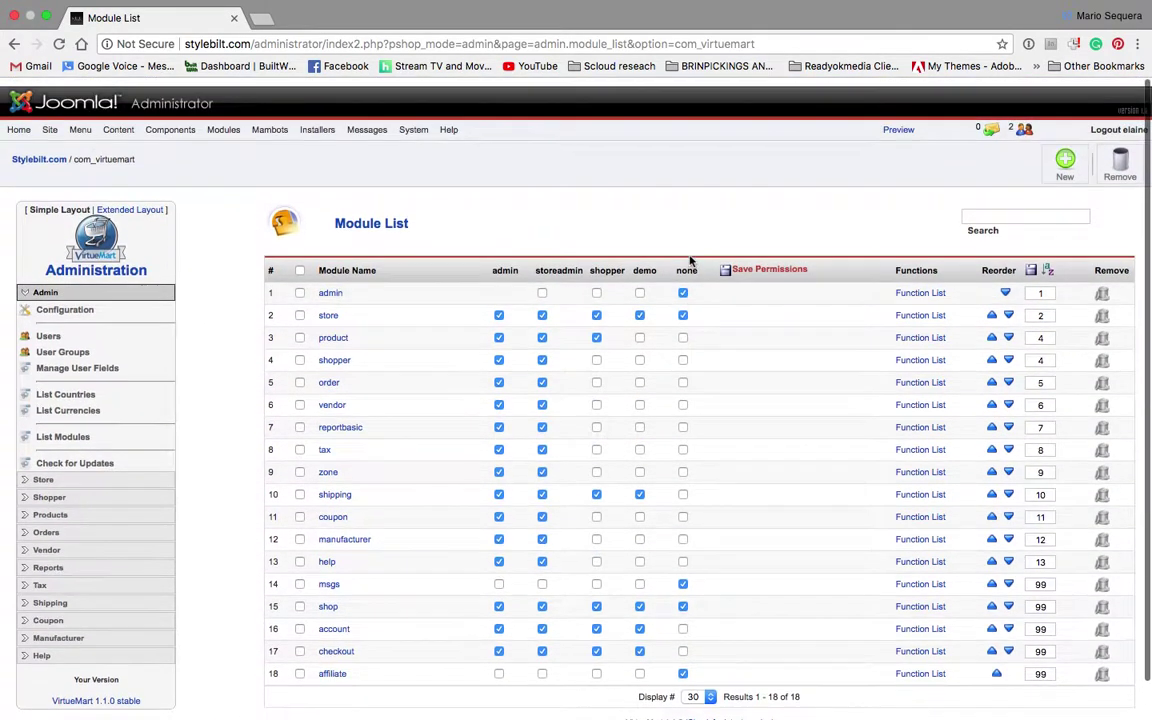
pyautogui.scroll(-3, 285, 440)
pyautogui.scroll(1, 285, 452)
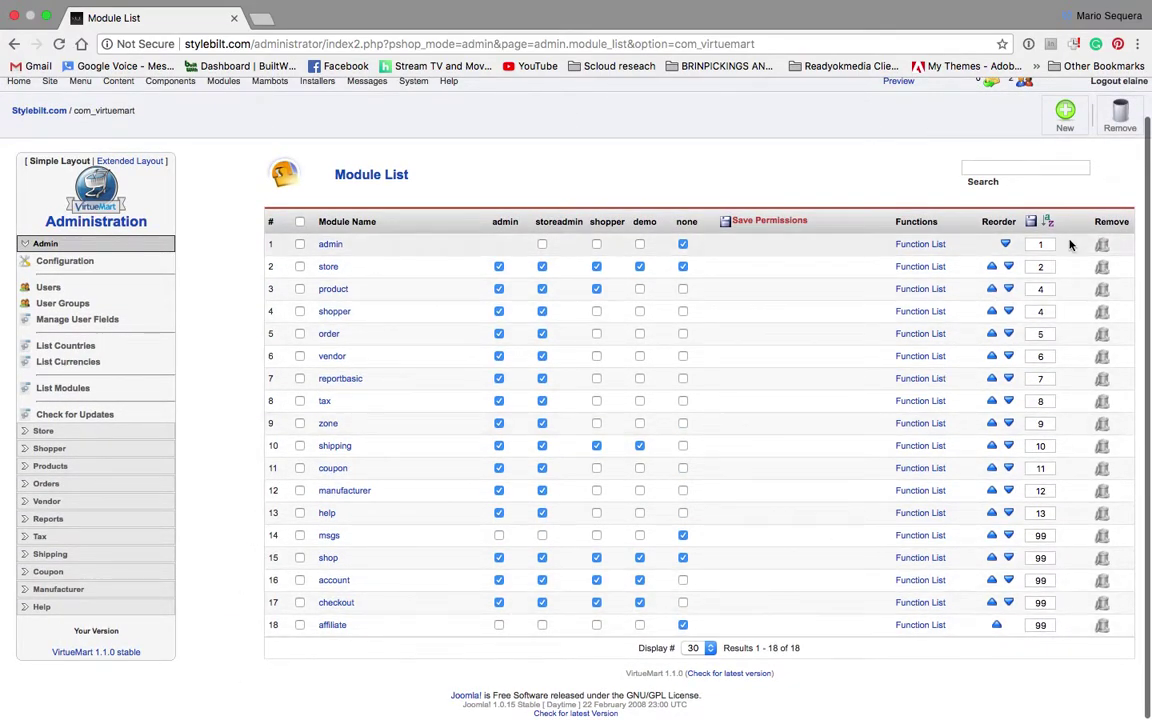
pyautogui.scroll(2, 1089, 120)
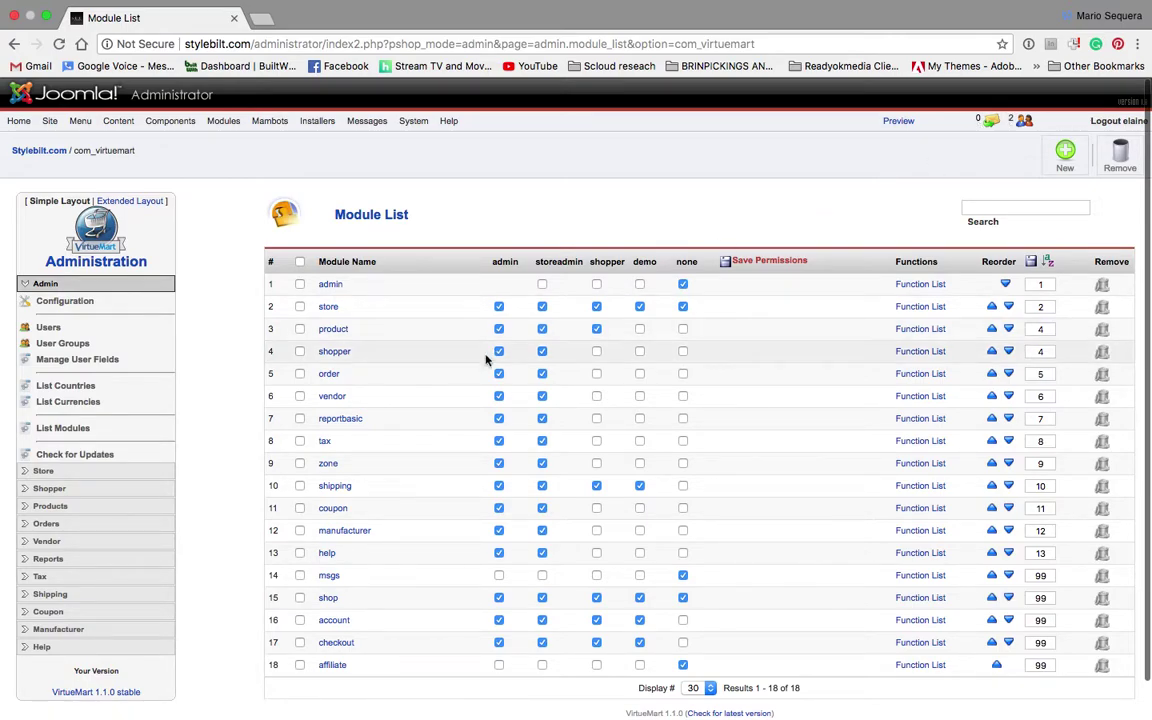
pyautogui.click(739, 262)
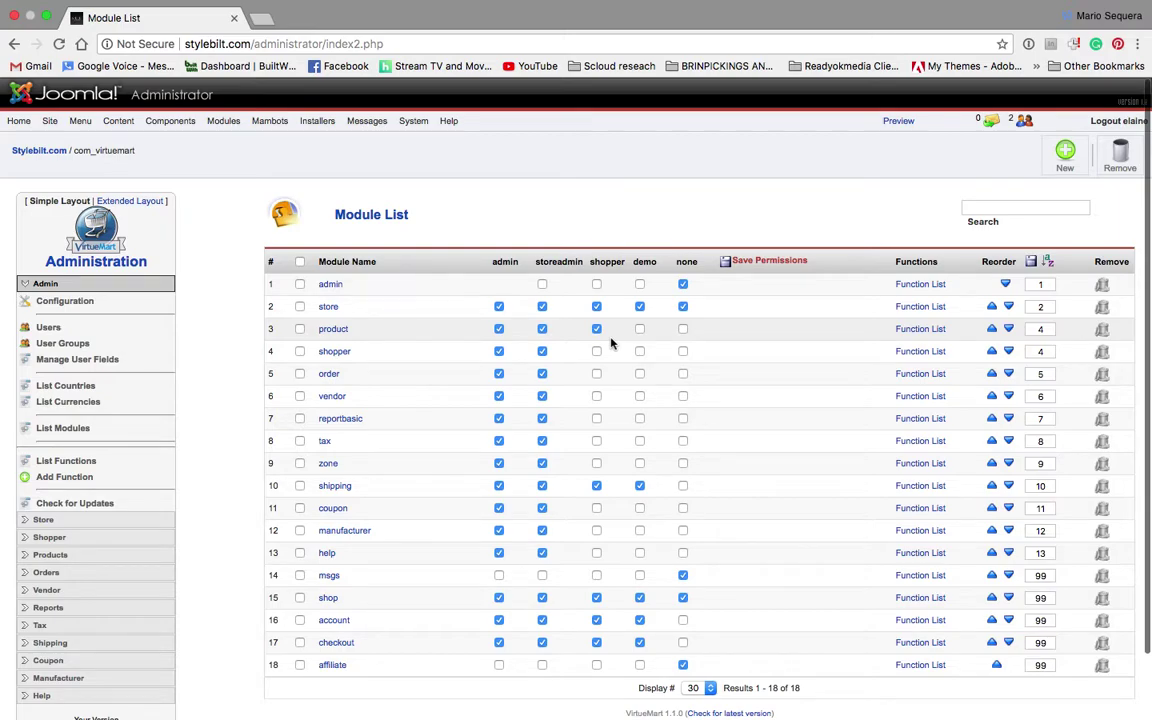
# - List the store's products and open the 11 Ring Display item for editing
pyautogui.scroll(-1, 611, 343)
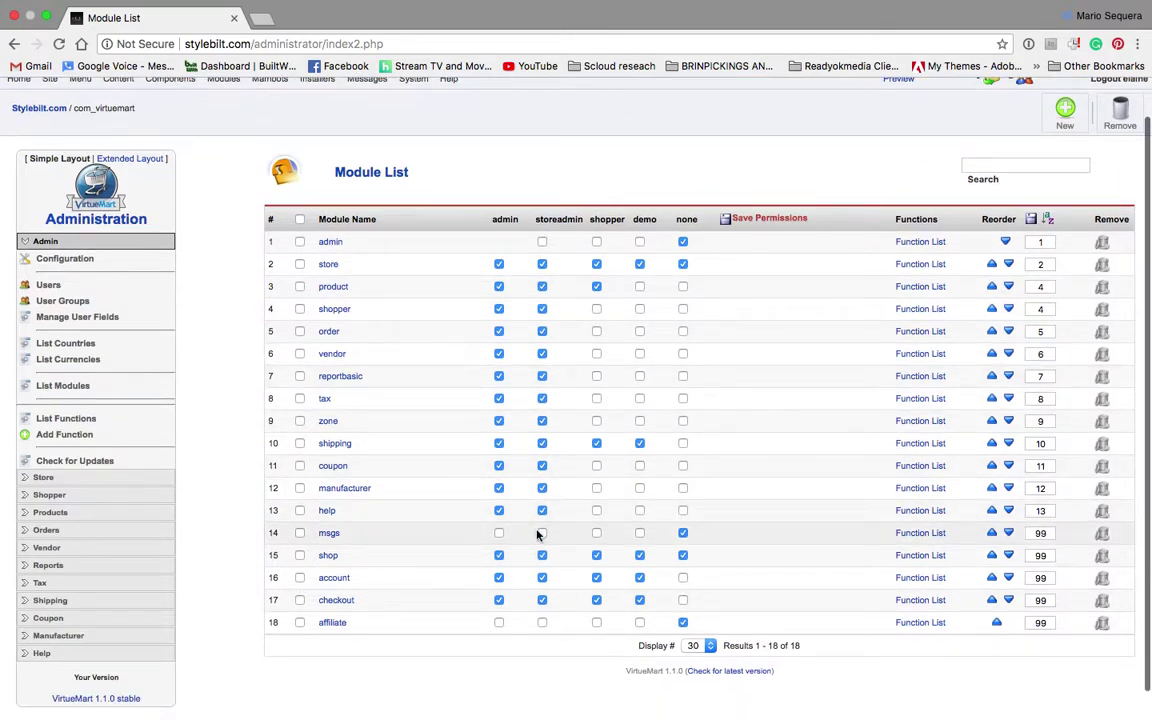
pyautogui.scroll(-1, 499, 550)
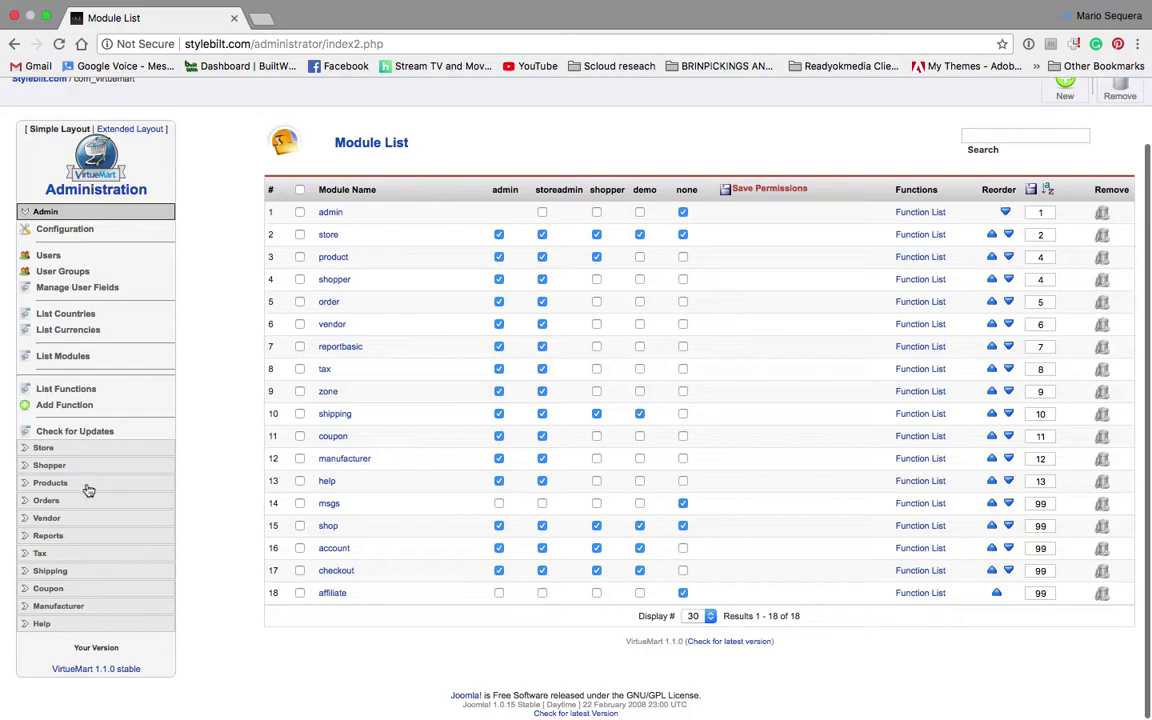
pyautogui.click(52, 482)
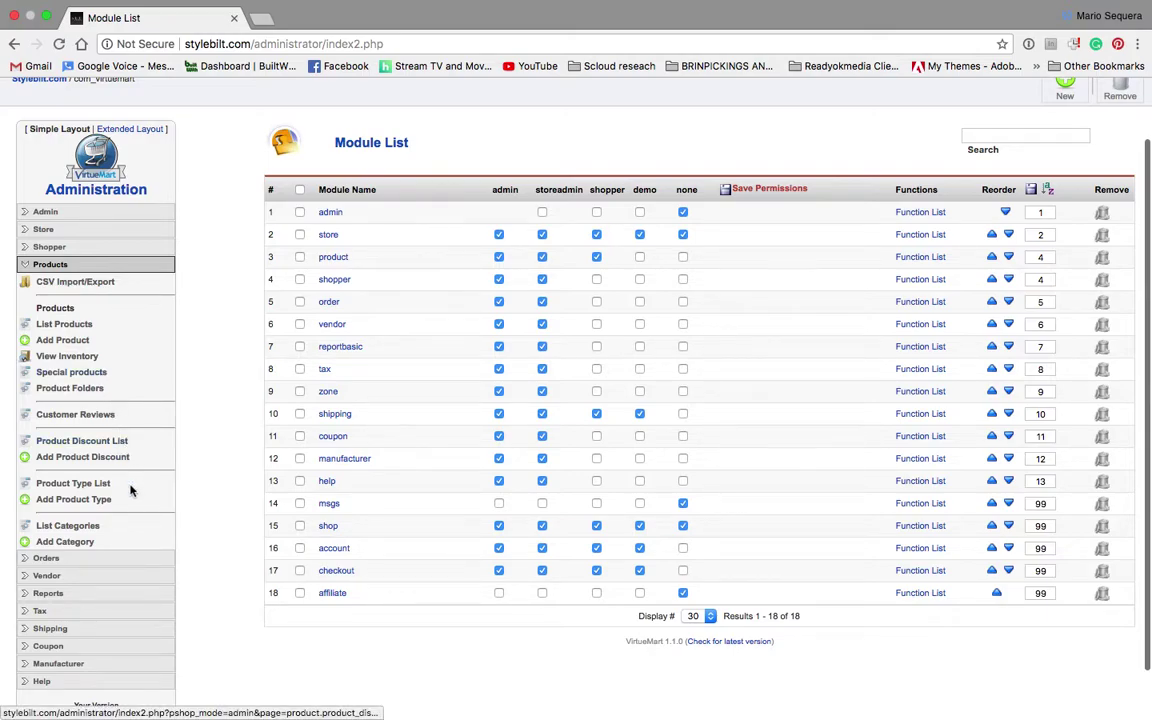
pyautogui.click(82, 325)
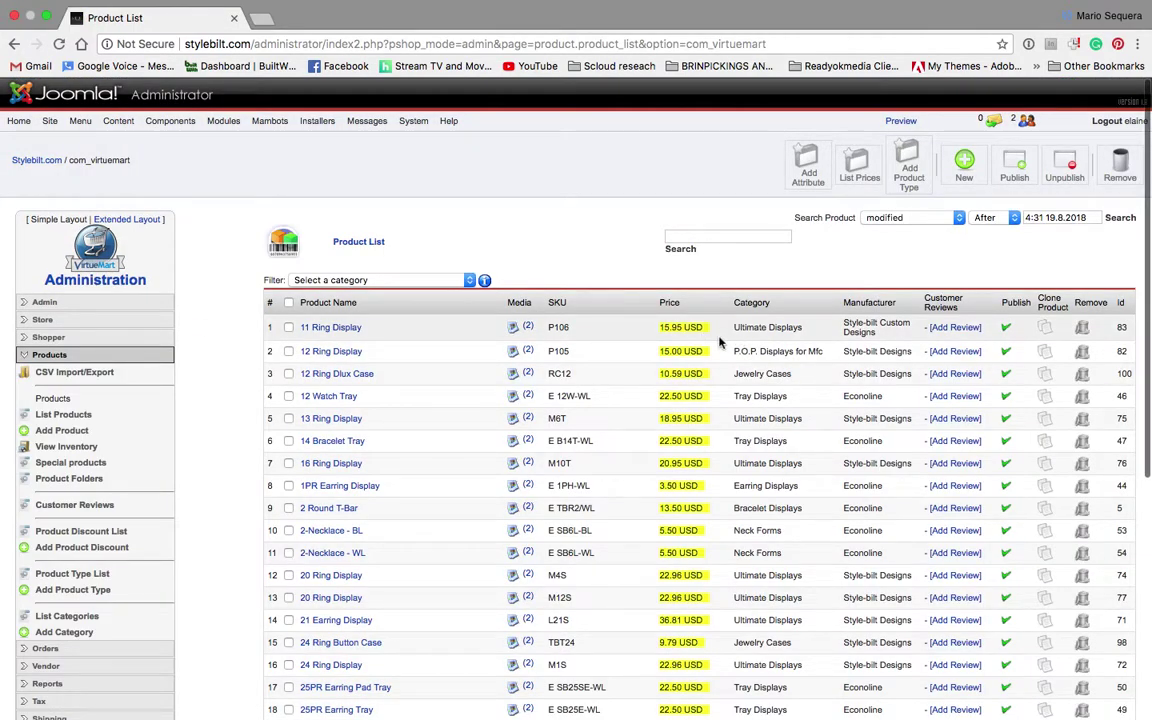
pyautogui.click(328, 328)
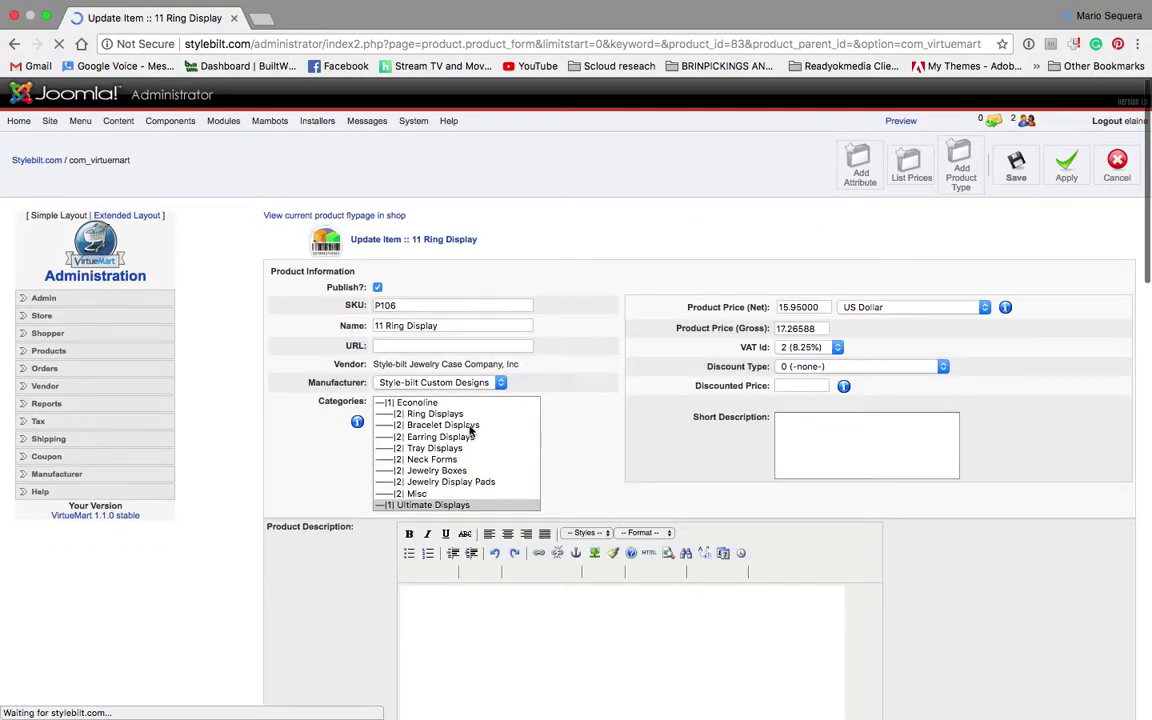
pyautogui.scroll(-3, 524, 523)
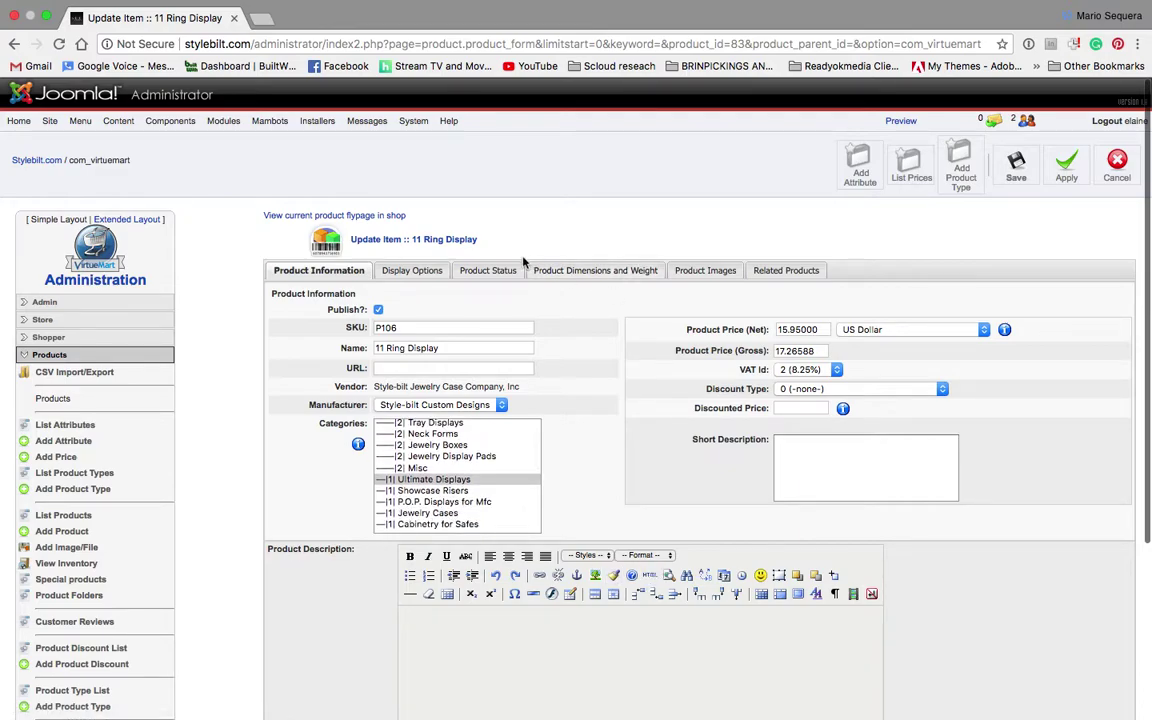
# - Show the item's display options and switch the list box for child products on and back off
pyautogui.click(415, 271)
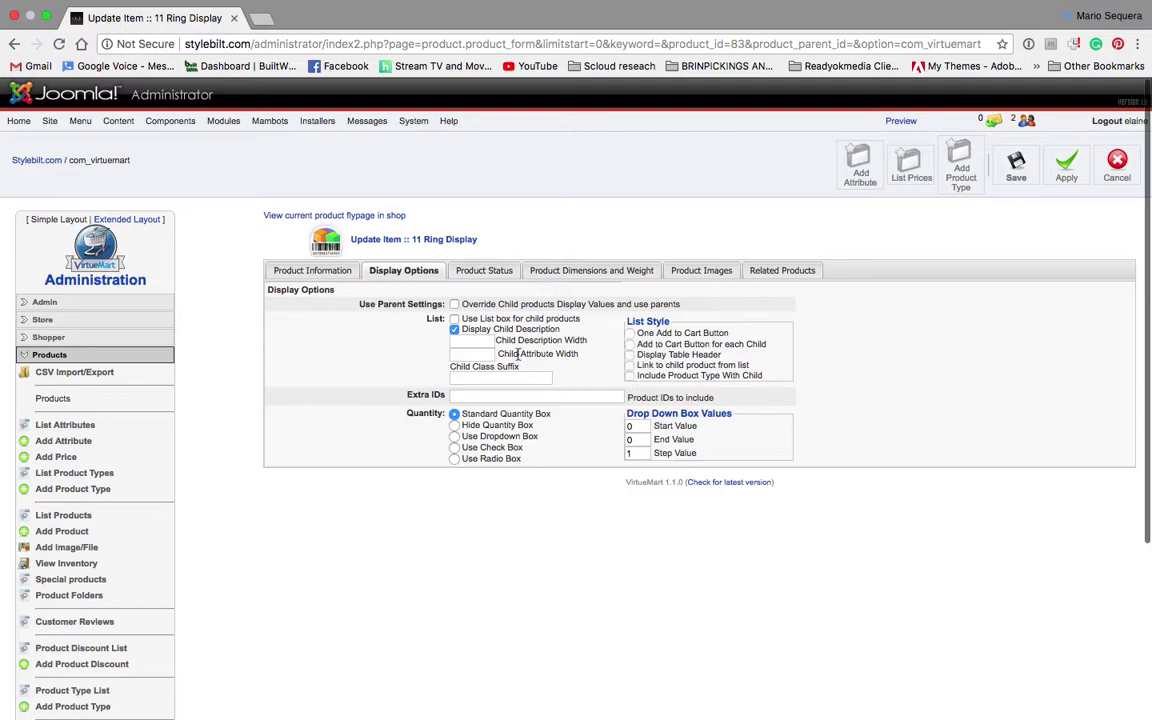
pyautogui.click(454, 318)
pyautogui.click(455, 318)
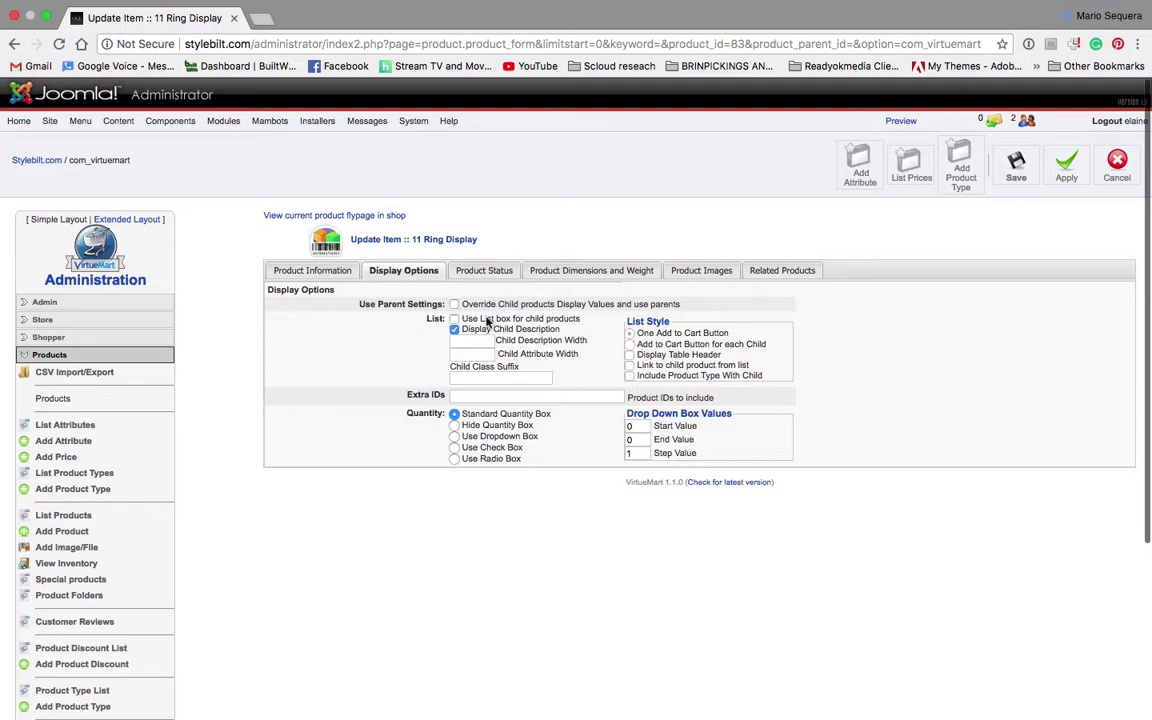
# - Review the 11 Ring Display item's related products, images, dimensions and weight, and product status settings
pyautogui.click(790, 272)
pyautogui.click(703, 271)
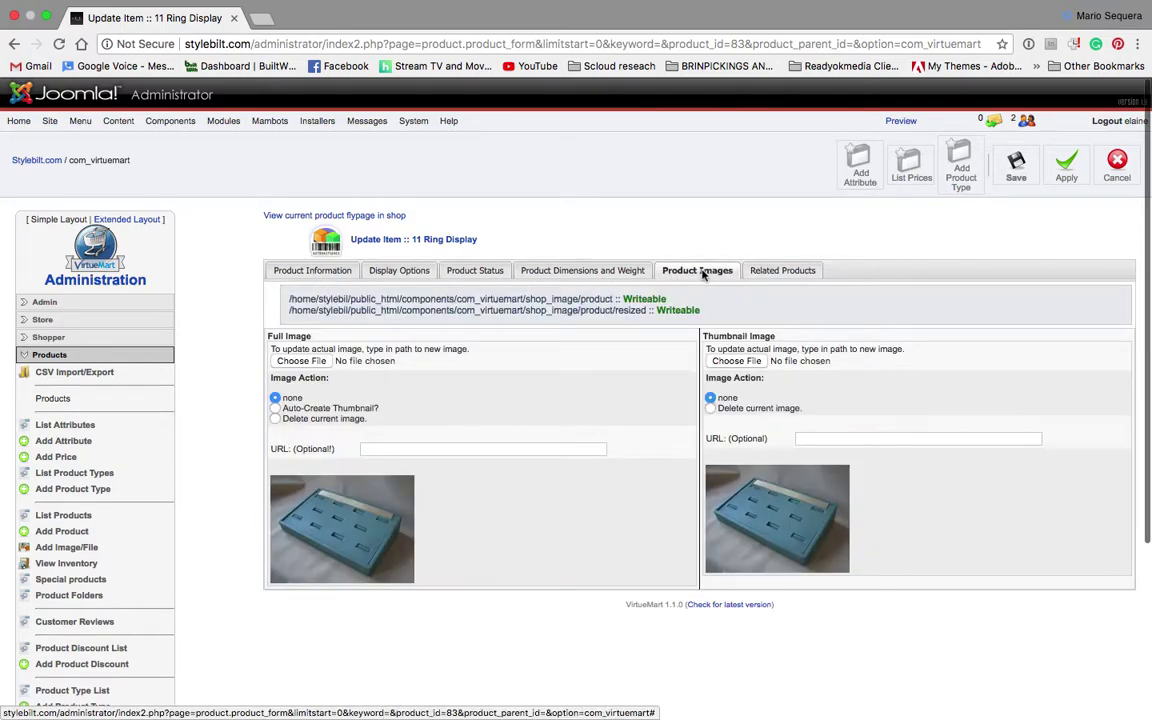
pyautogui.click(640, 274)
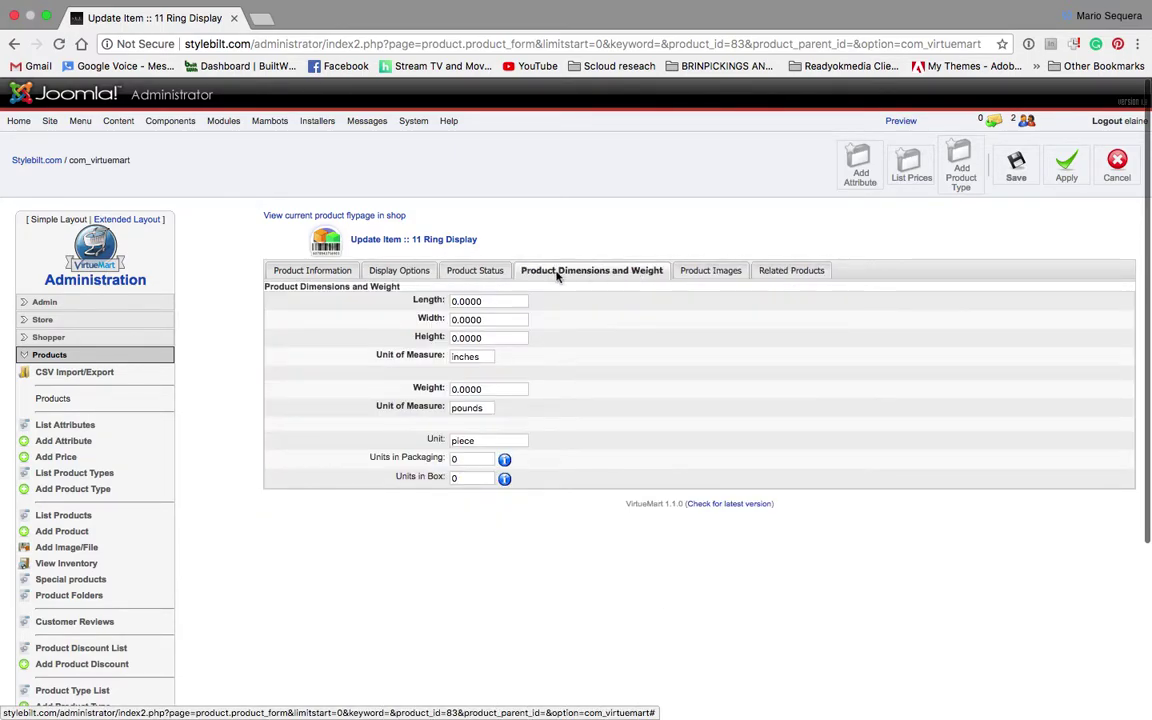
pyautogui.click(488, 272)
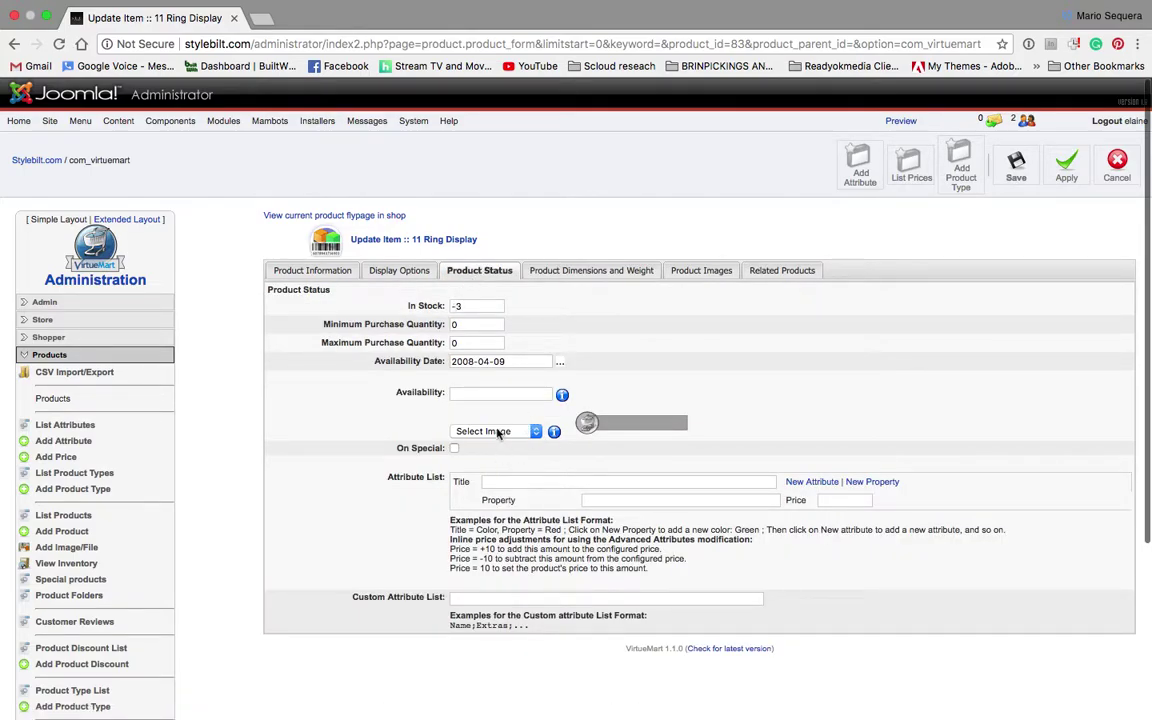
# - Review the 11 Ring Display item's display options and product information, including price, categories and description
pyautogui.click(408, 271)
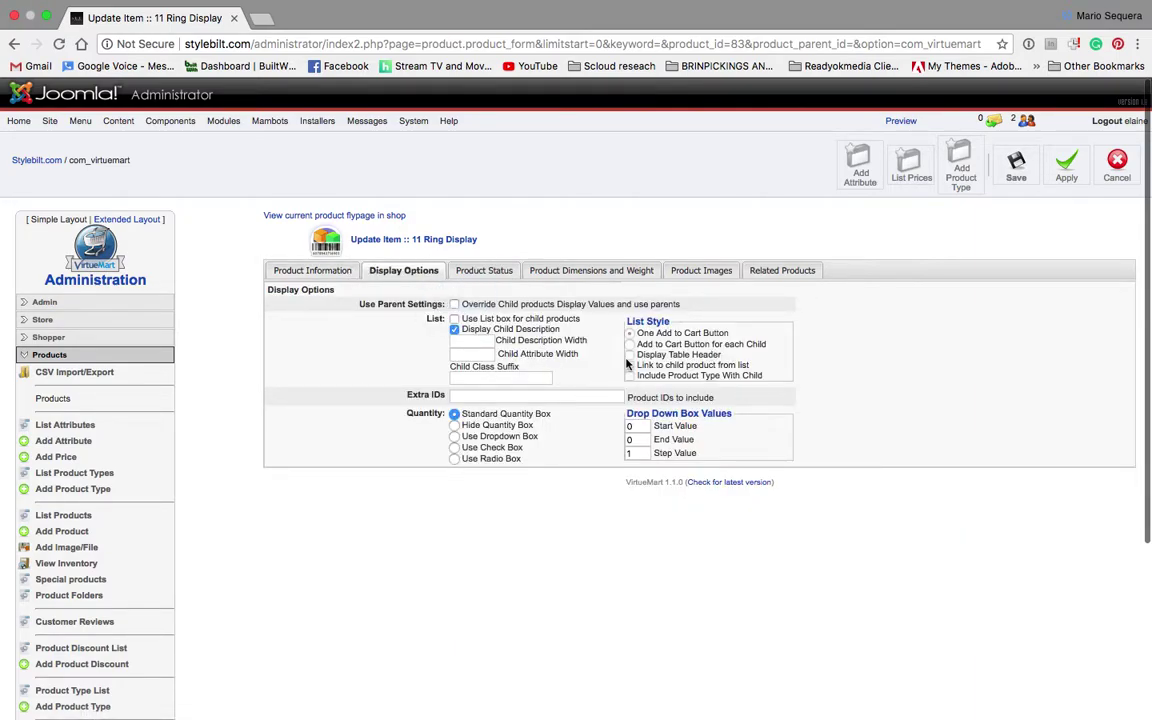
pyautogui.click(305, 266)
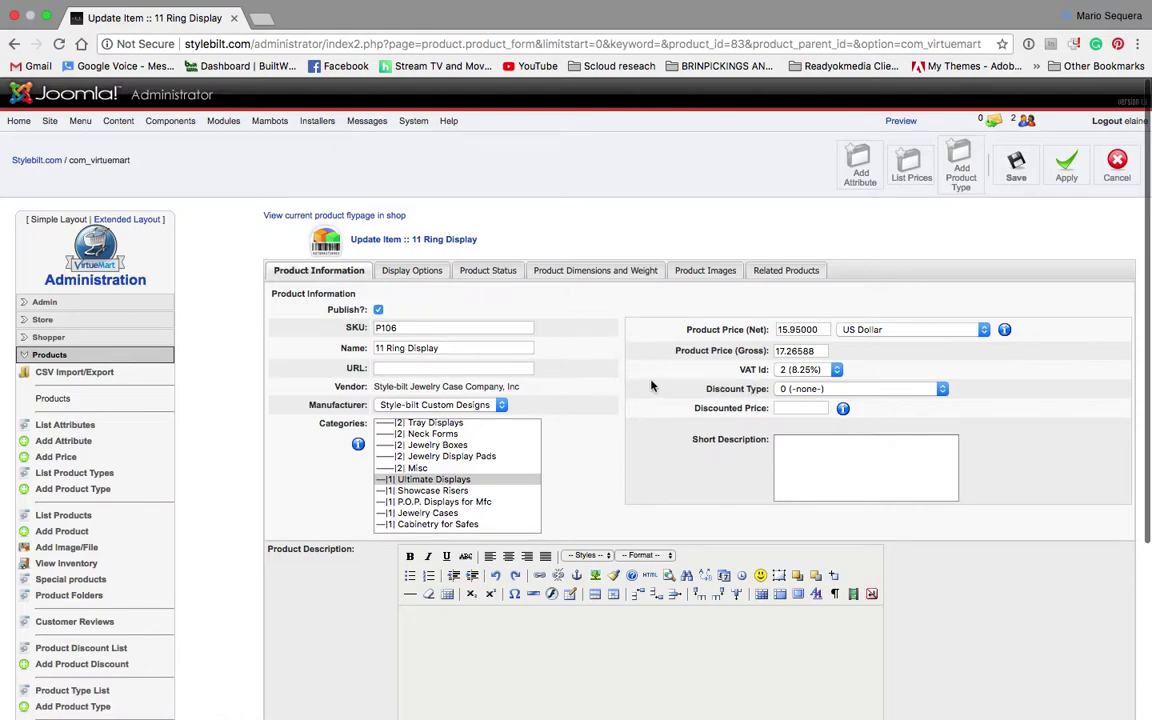
pyautogui.scroll(-5, 564, 375)
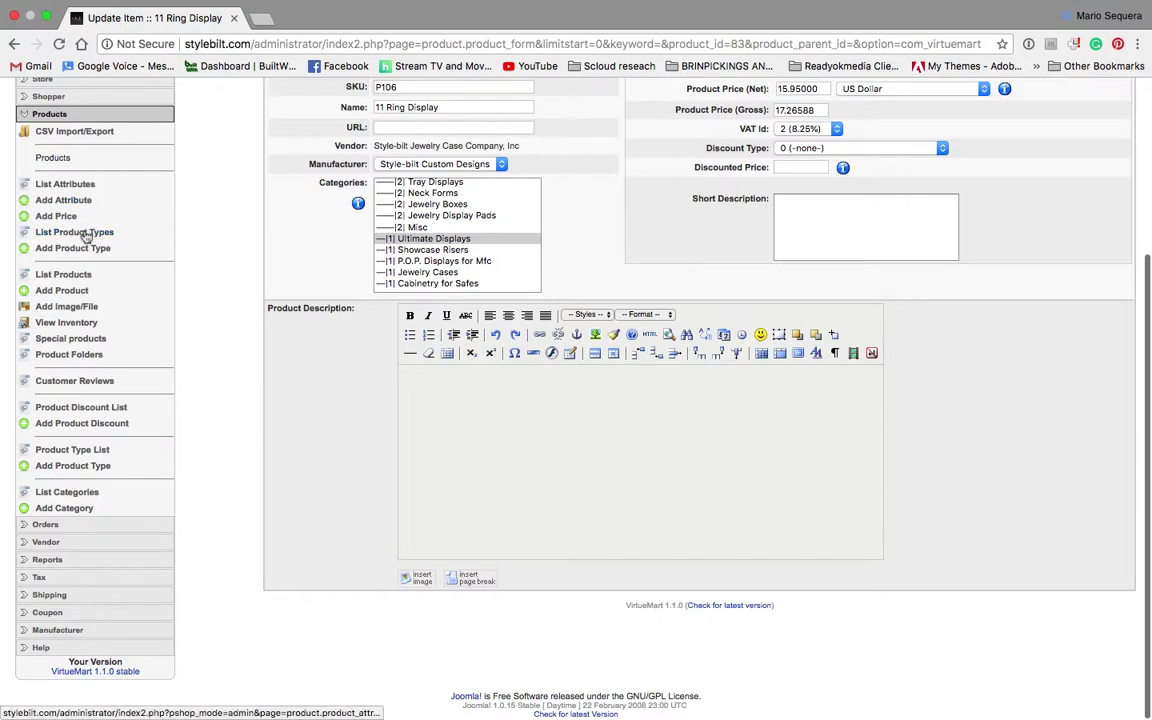
pyautogui.scroll(-1, 66, 281)
pyautogui.scroll(2, 92, 230)
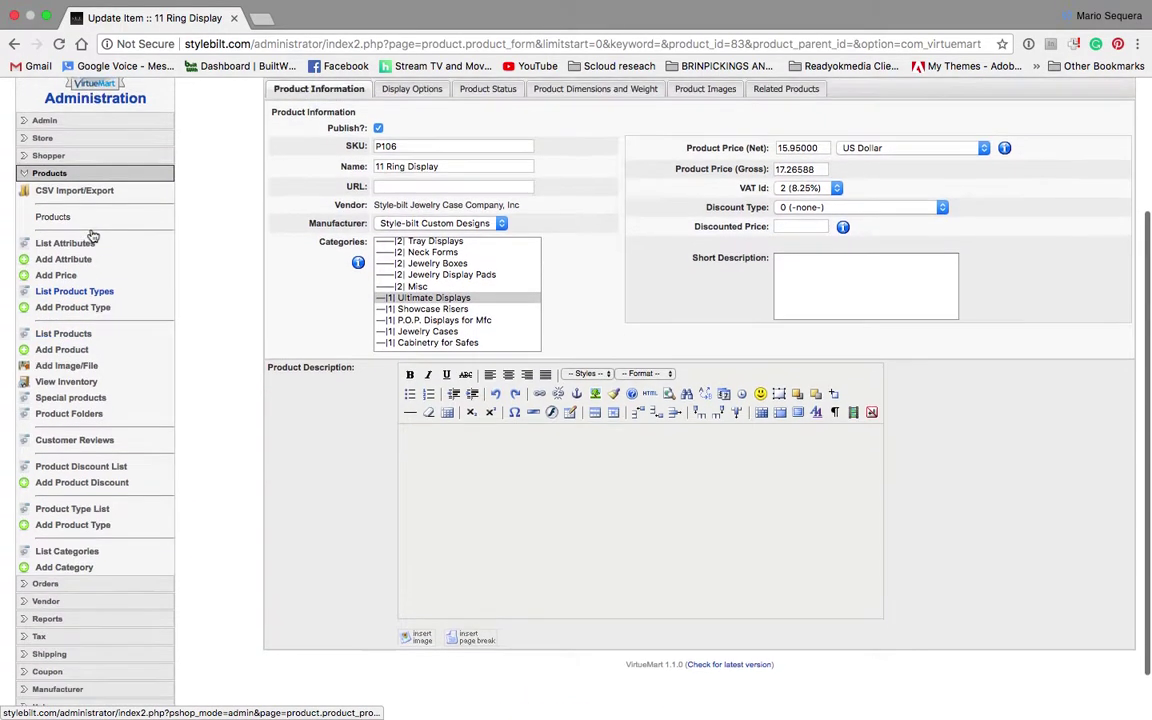
# - Show the store summary and the category tree, and try to open the store for editing
pyautogui.click(44, 148)
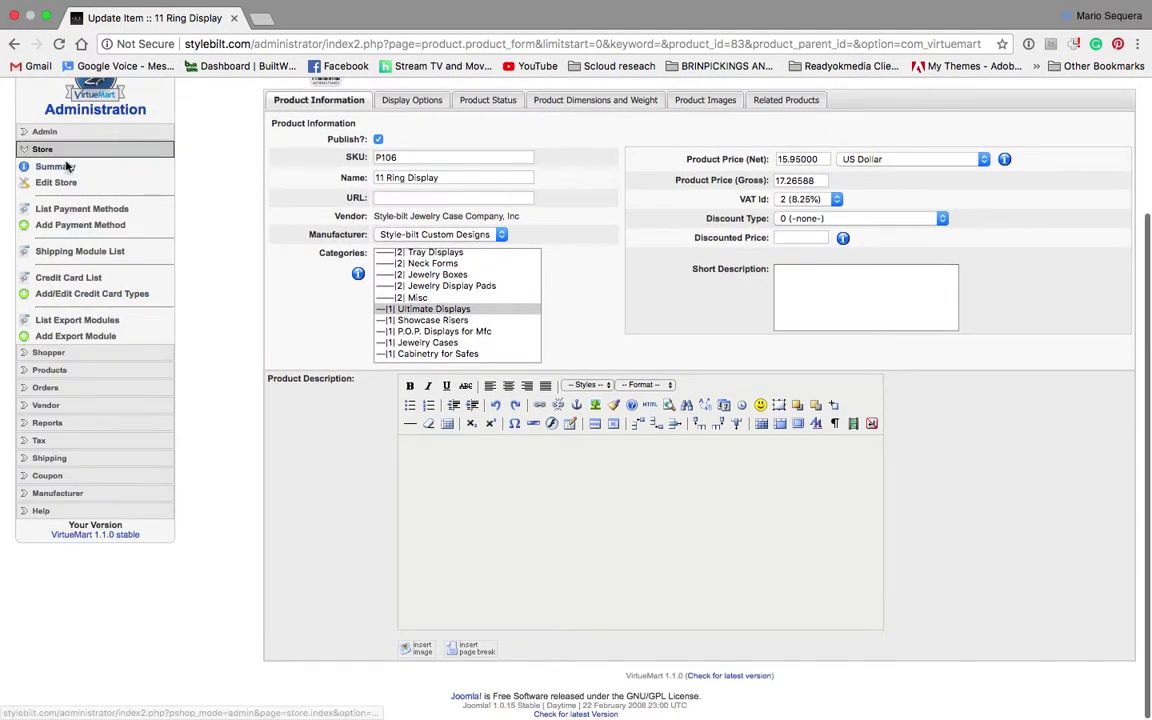
pyautogui.click(66, 168)
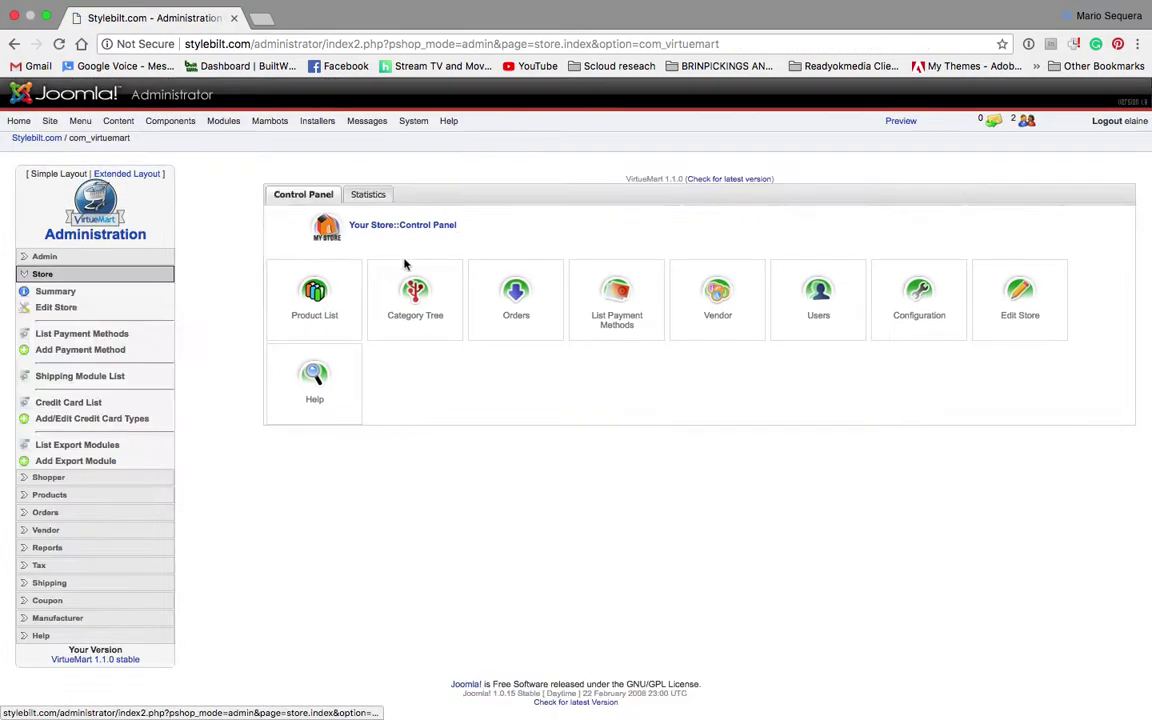
pyautogui.click(381, 290)
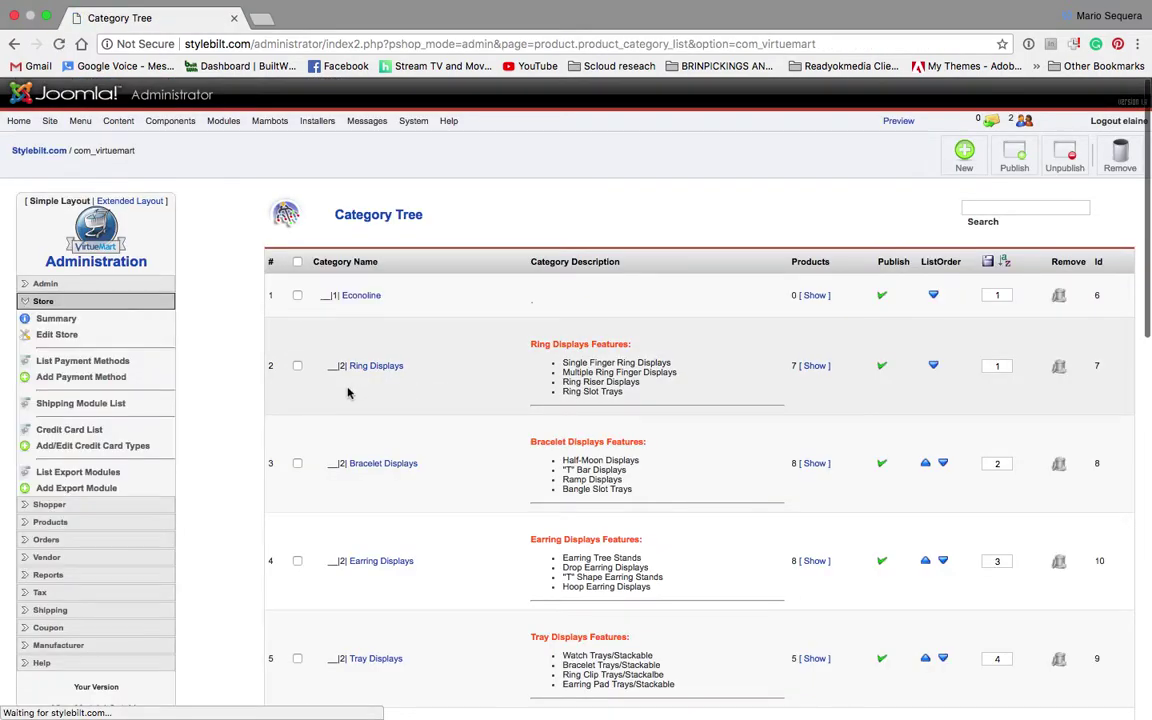
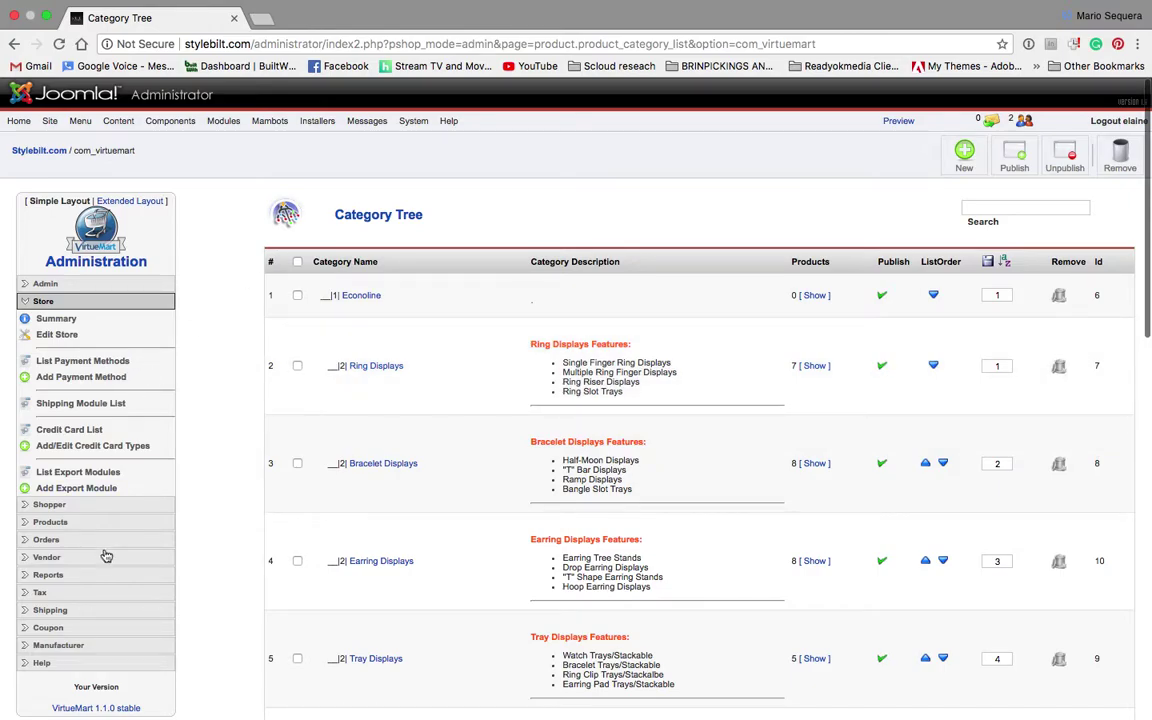
pyautogui.scroll(-1, 105, 555)
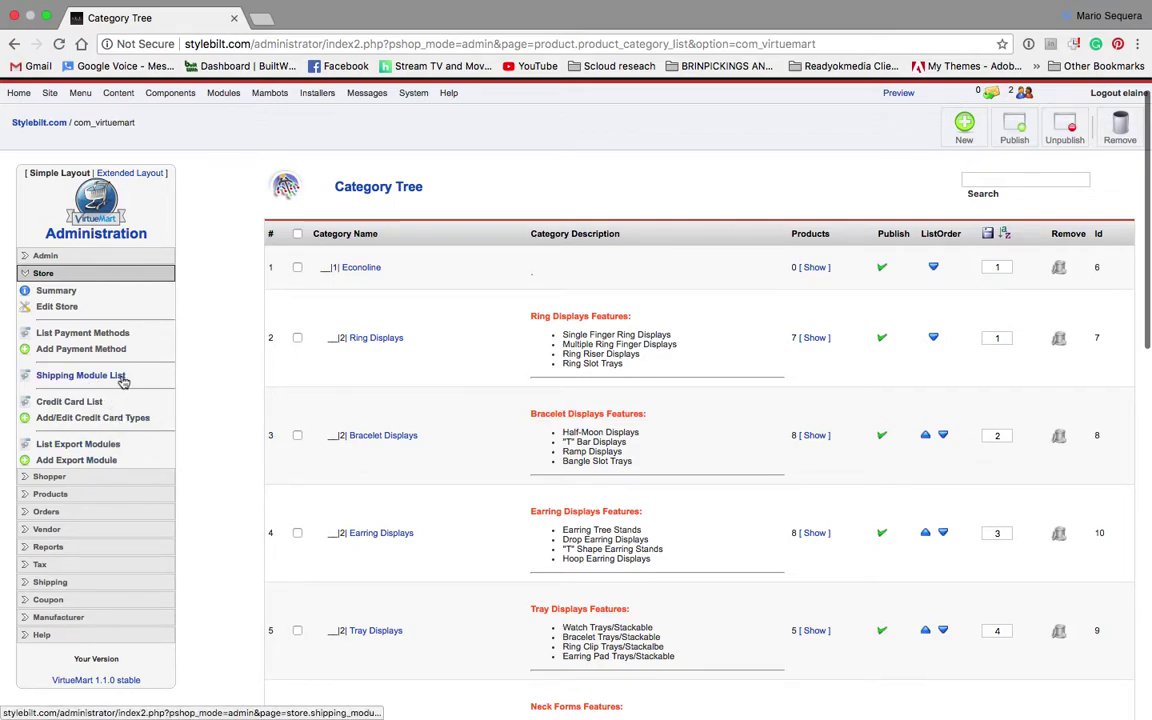
pyautogui.click(62, 306)
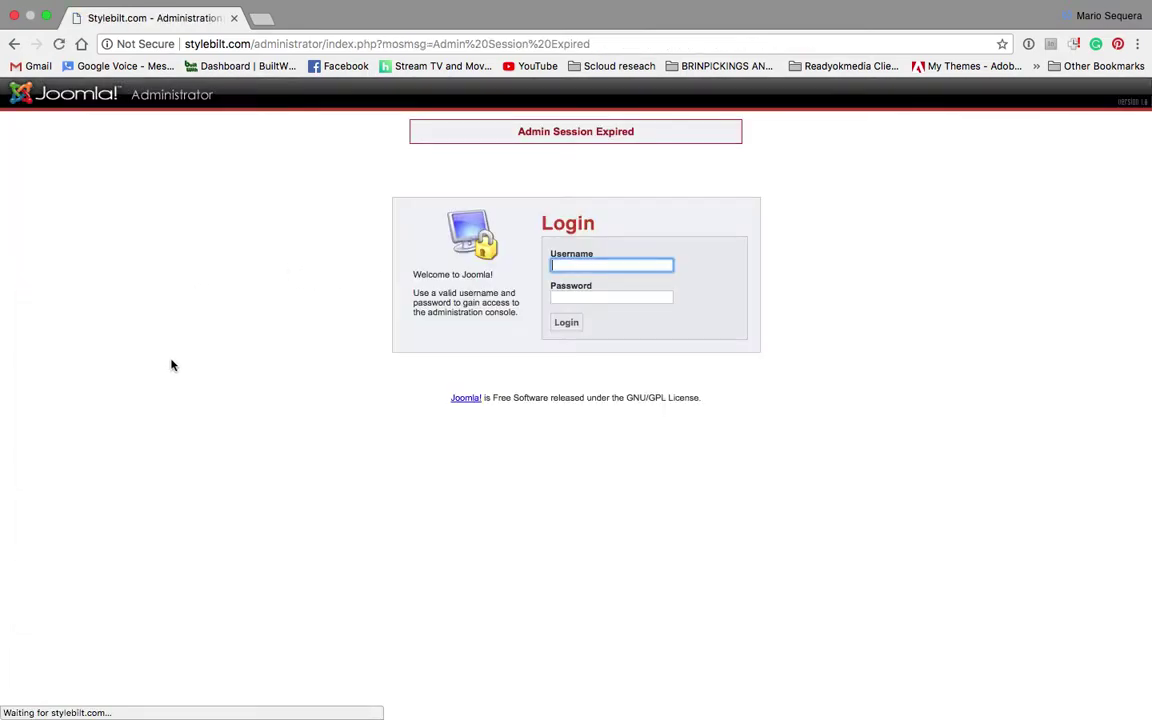
# - Log back in to the Joomla administrator with the saved username and the account password, and save the login in the browser
pyautogui.click(569, 263)
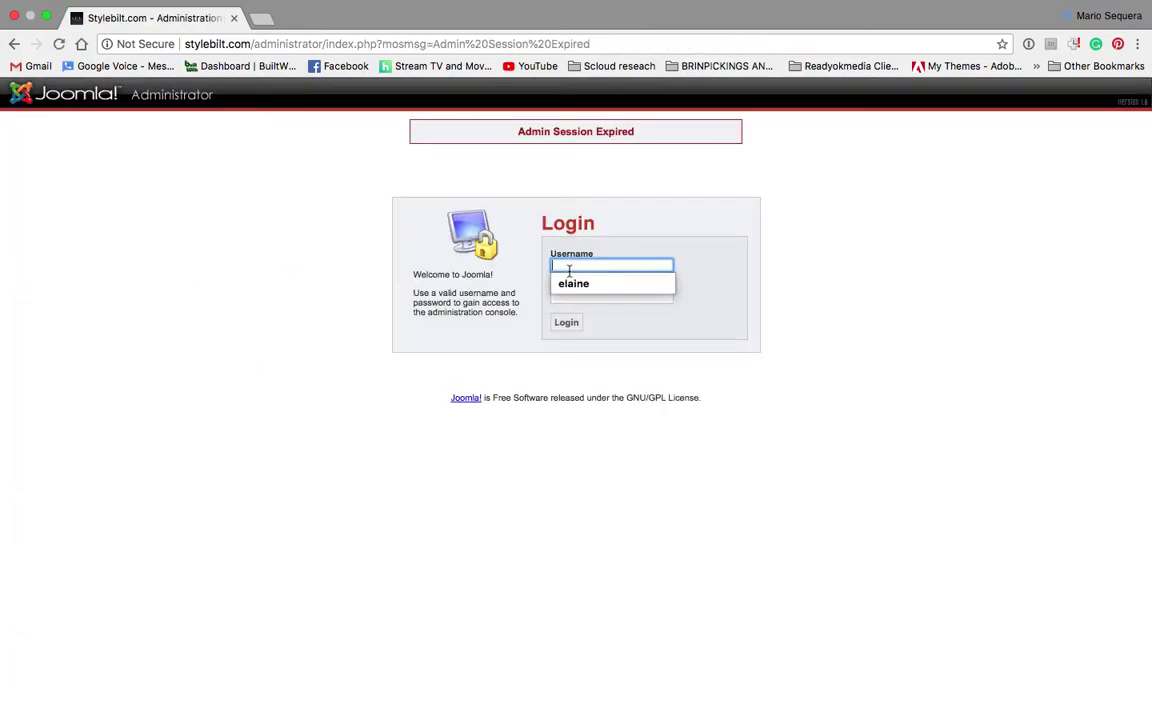
pyautogui.click(571, 291)
pyautogui.click(575, 299)
pyautogui.write('••••••')
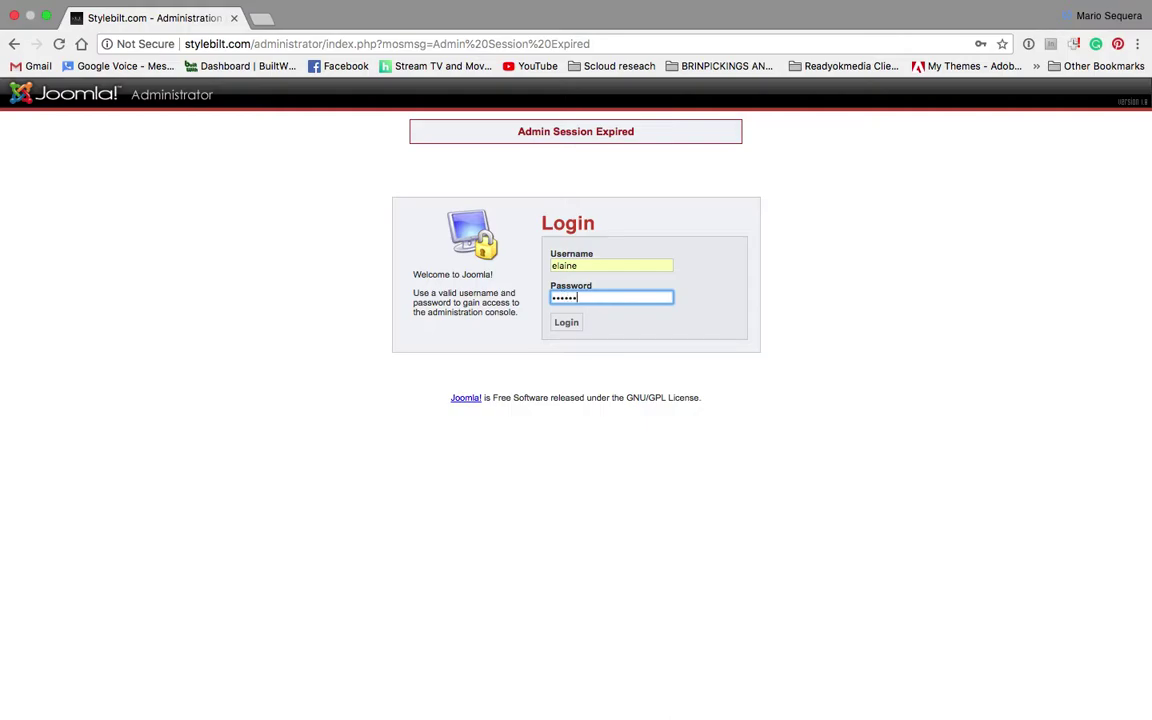
pyautogui.write('•••')
pyautogui.press('Return')
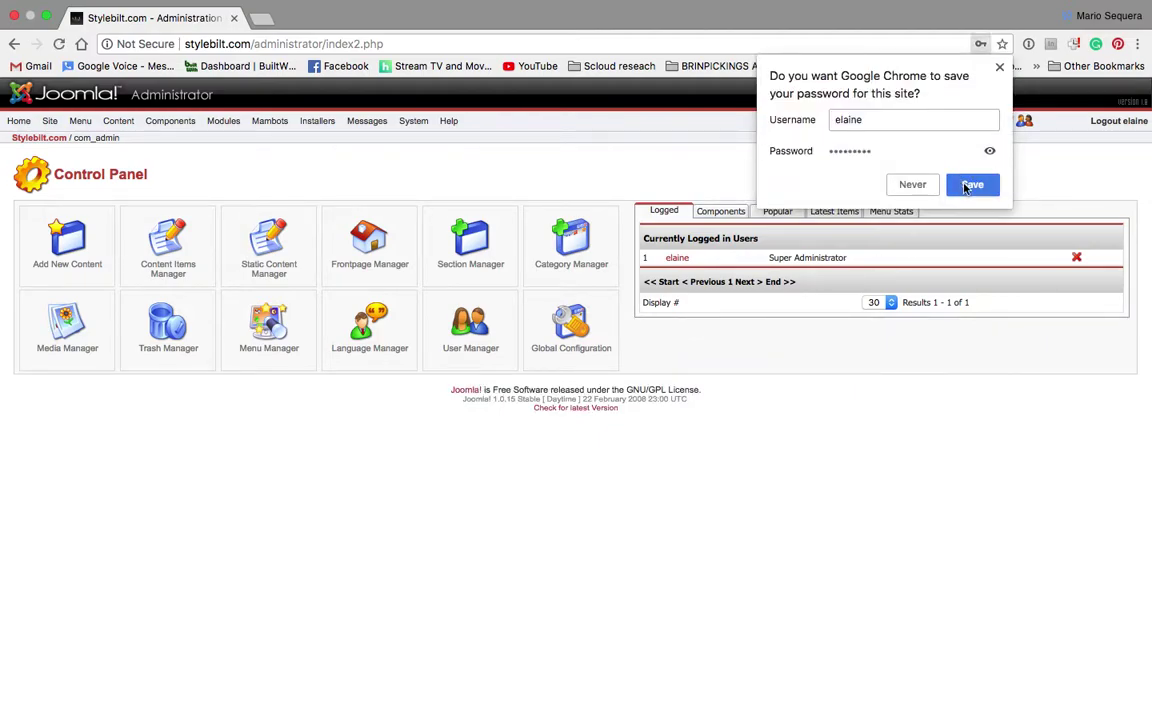
pyautogui.click(967, 187)
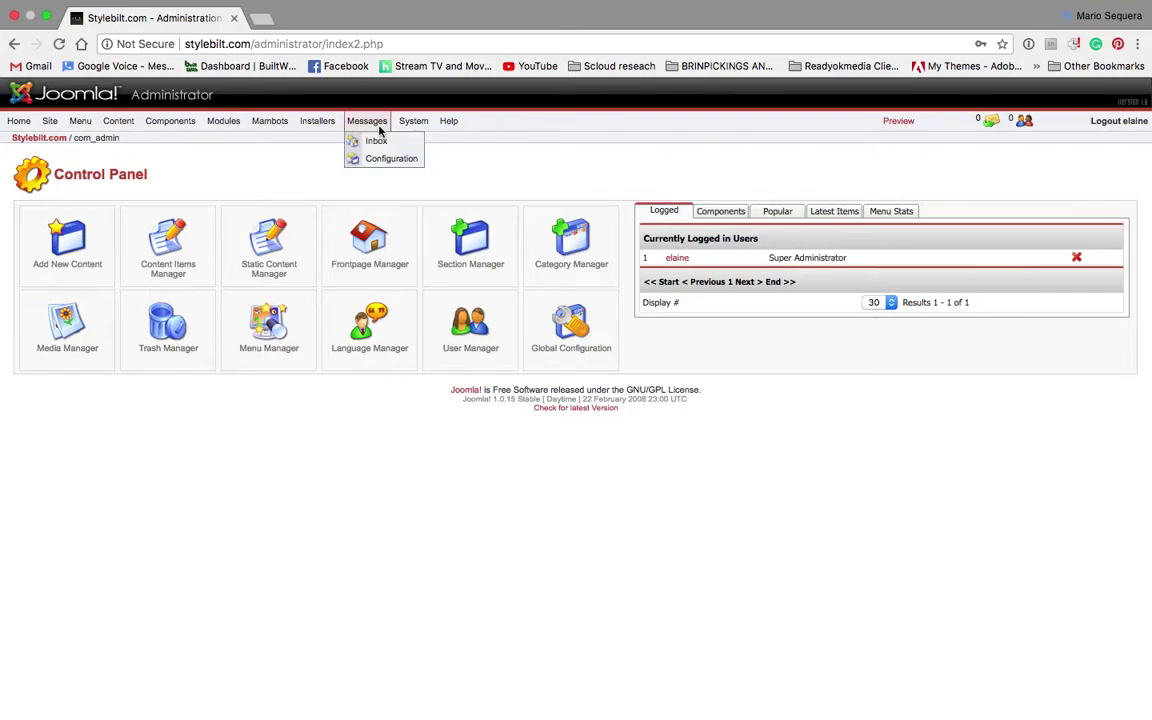
# - Open the VirtueMart component and go to its shop configuration
pyautogui.moveTo(408, 126)
pyautogui.moveTo(322, 121)
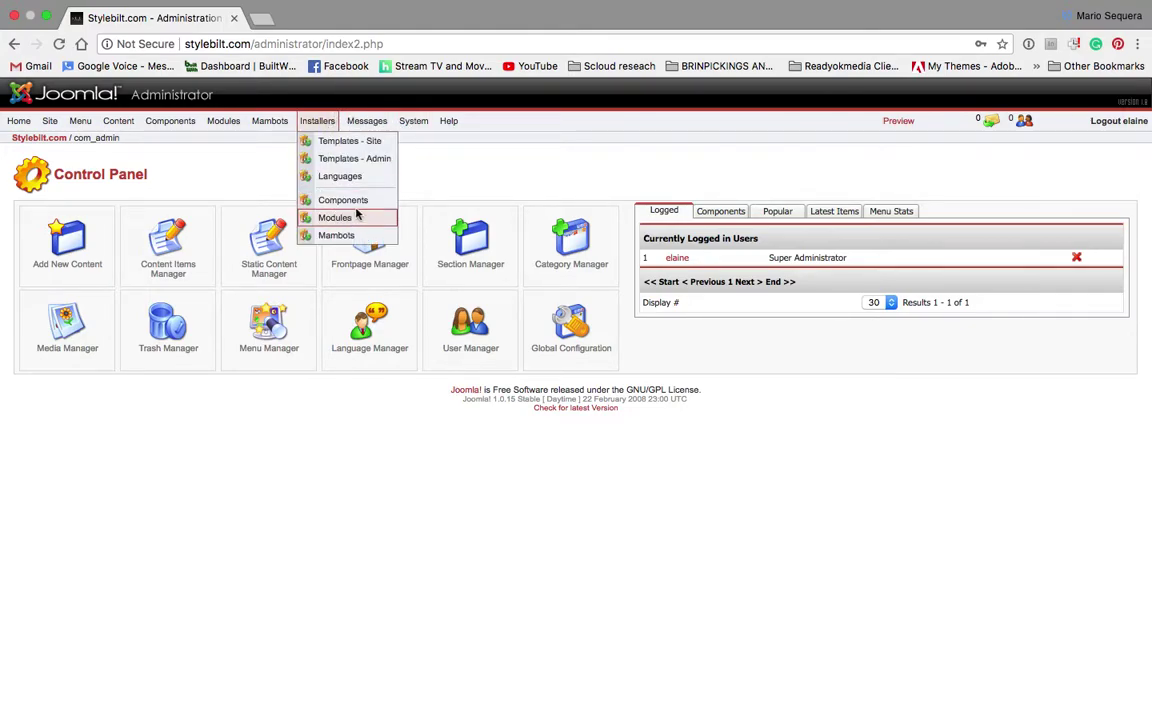
pyautogui.moveTo(272, 133)
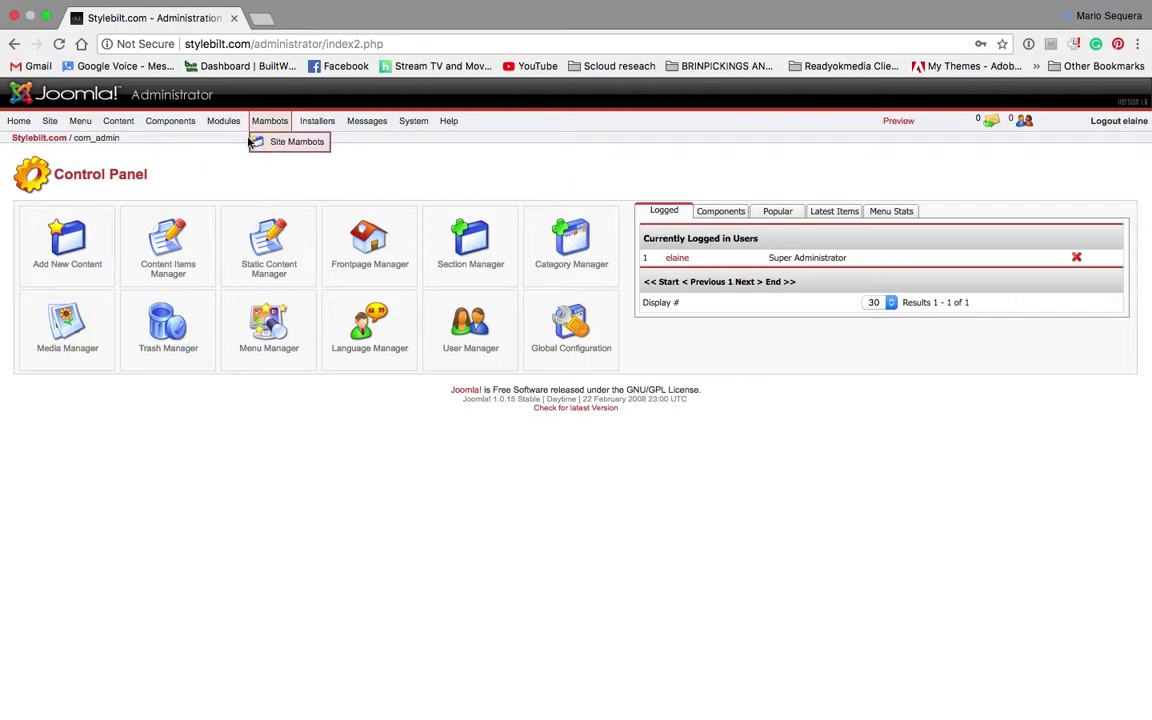
pyautogui.moveTo(170, 118)
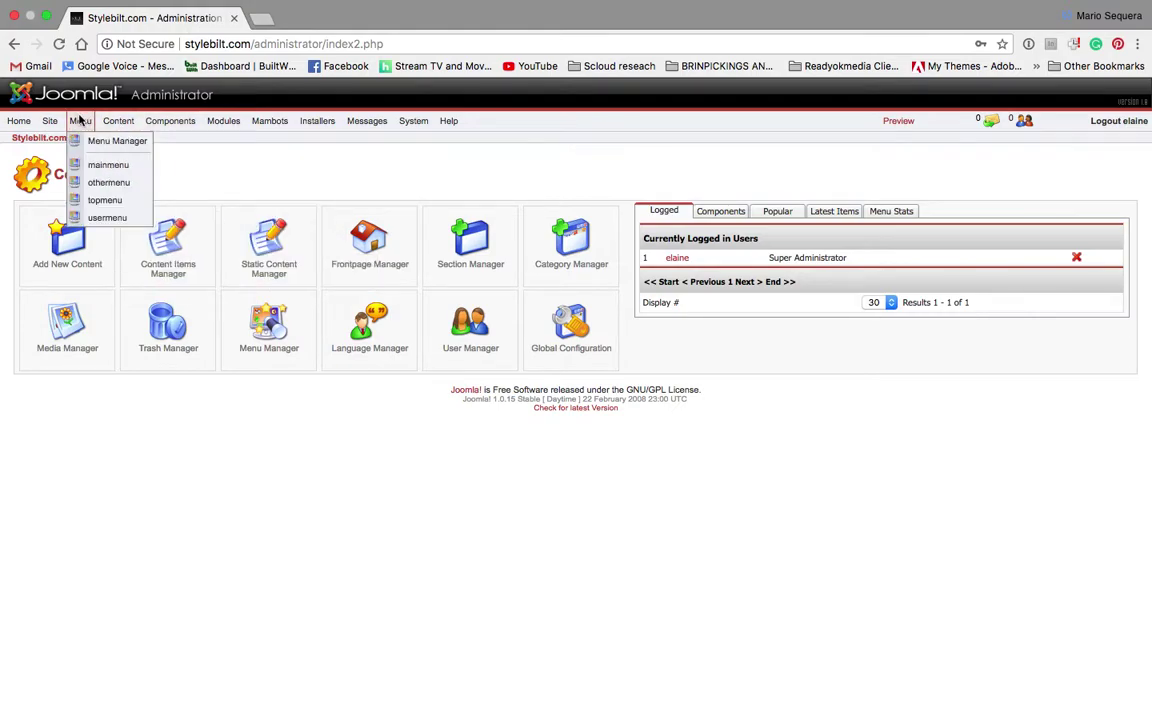
pyautogui.click(186, 246)
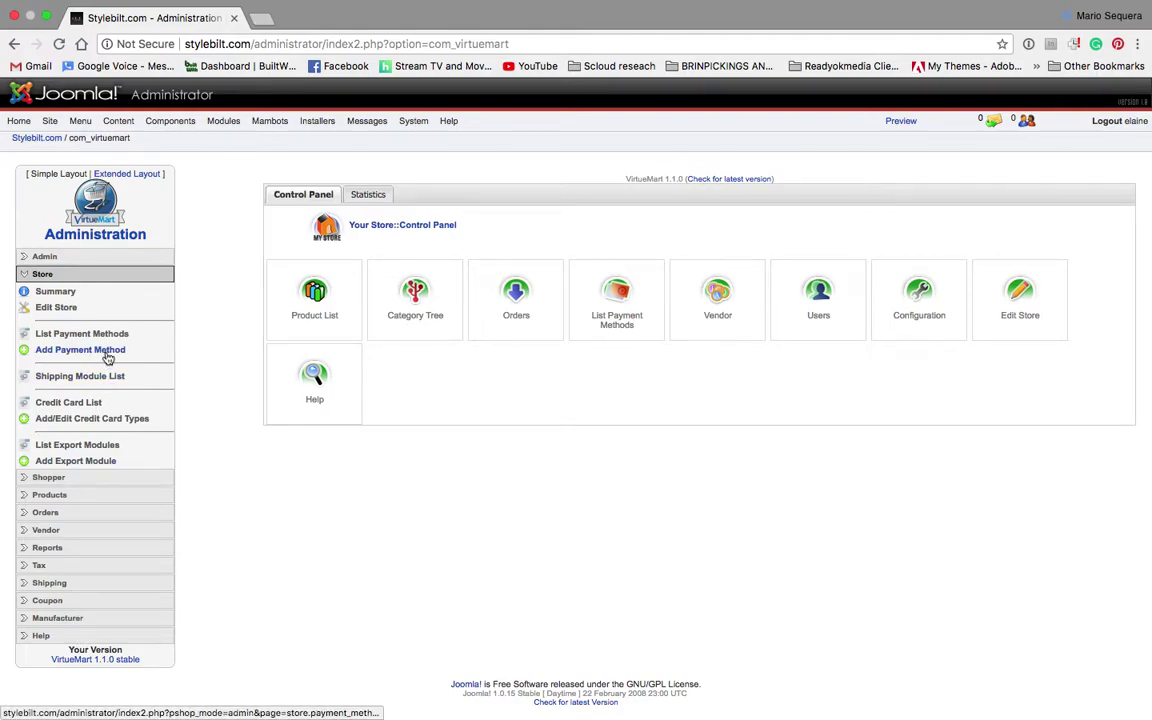
pyautogui.click(55, 291)
pyautogui.click(43, 257)
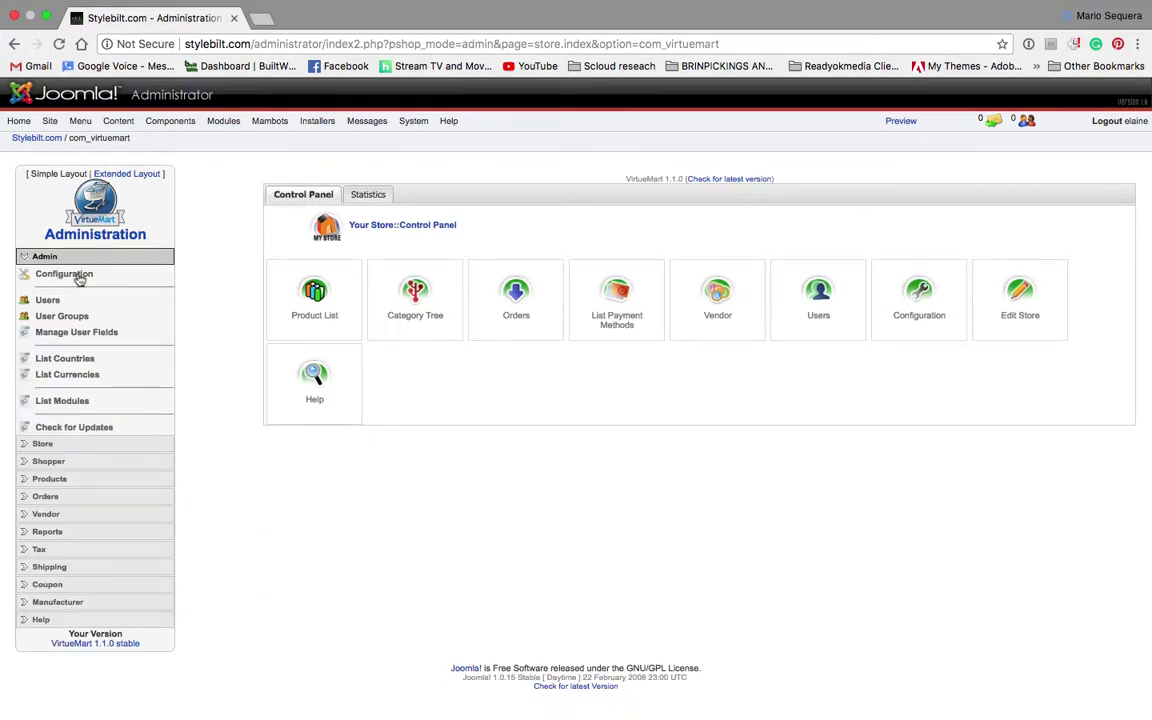
pyautogui.click(68, 276)
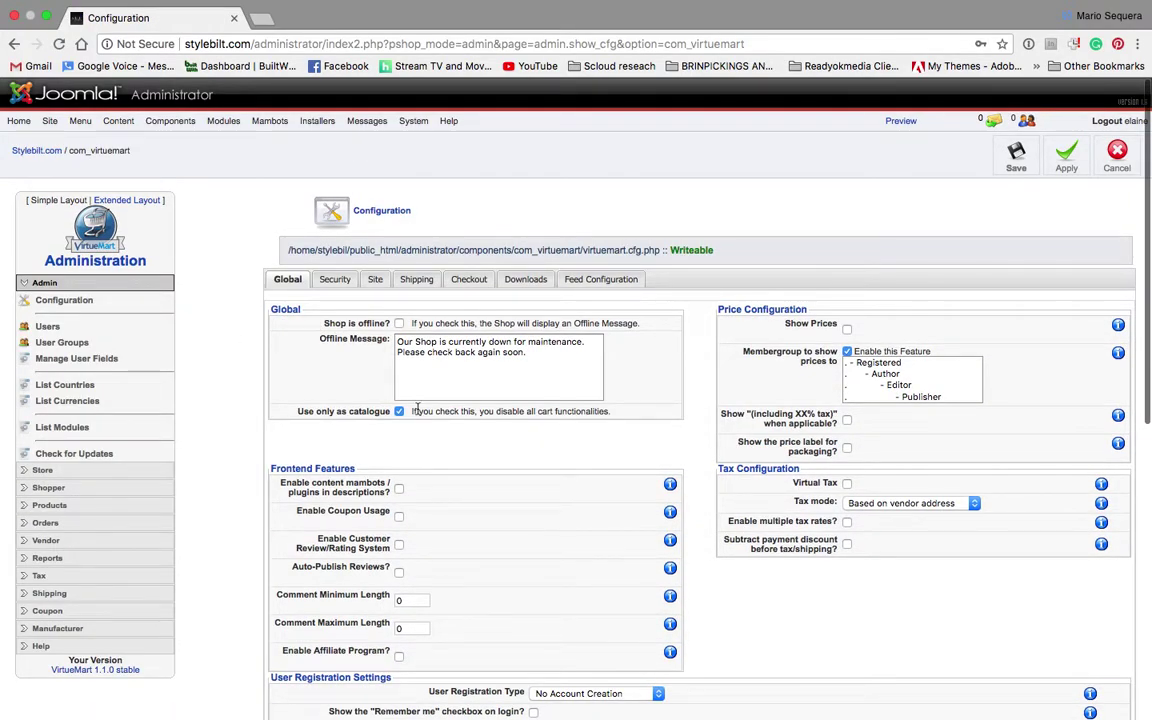
# - Set the User Registration Type in the global configuration to Normal Account Creation
pyautogui.scroll(-2, 418, 413)
pyautogui.scroll(-1, 418, 413)
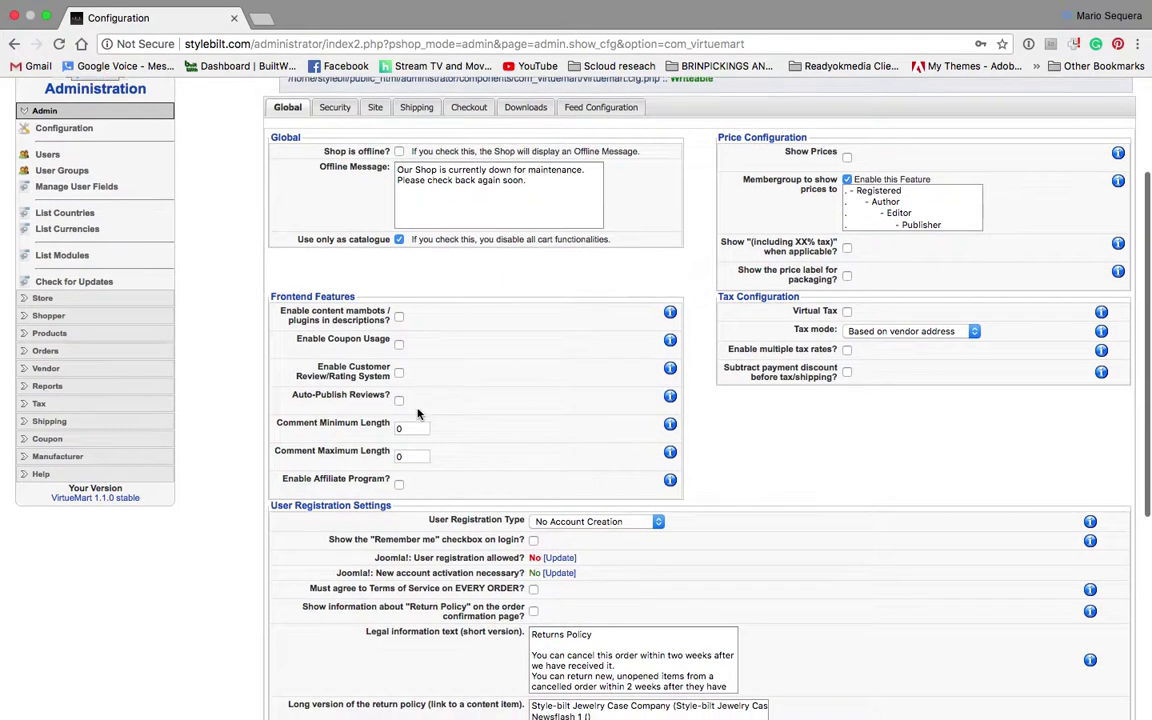
pyautogui.scroll(-2, 419, 400)
pyautogui.click(632, 412)
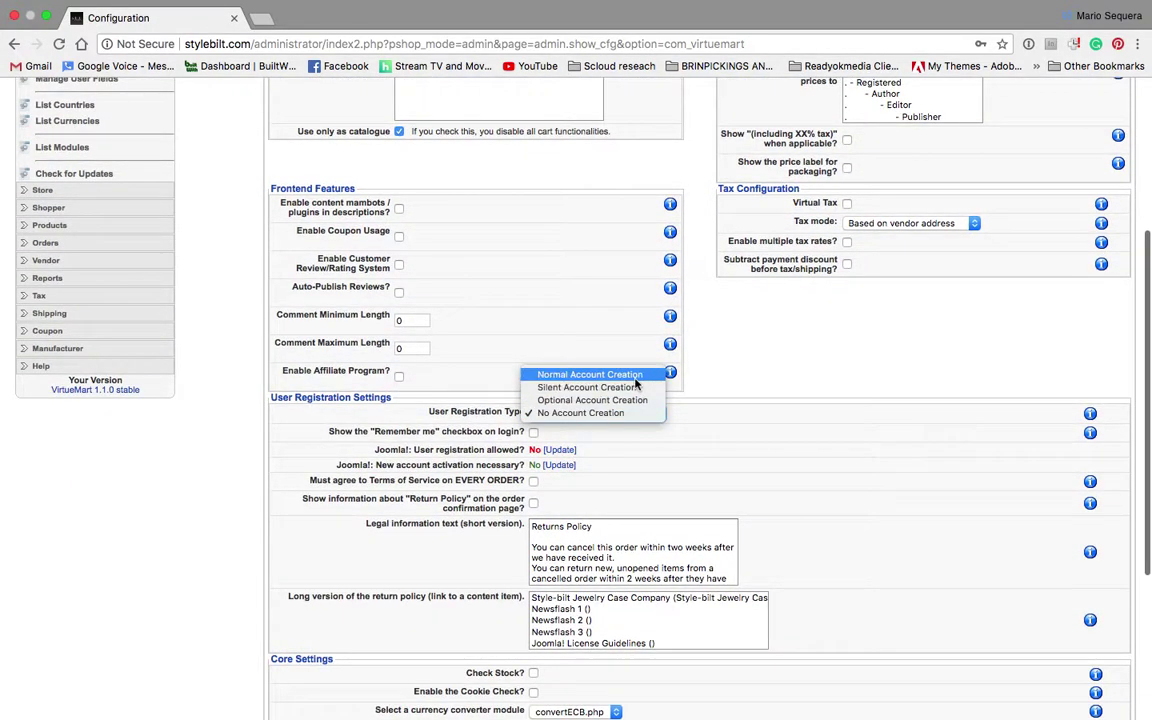
pyautogui.click(634, 378)
pyautogui.scroll(-1, 522, 457)
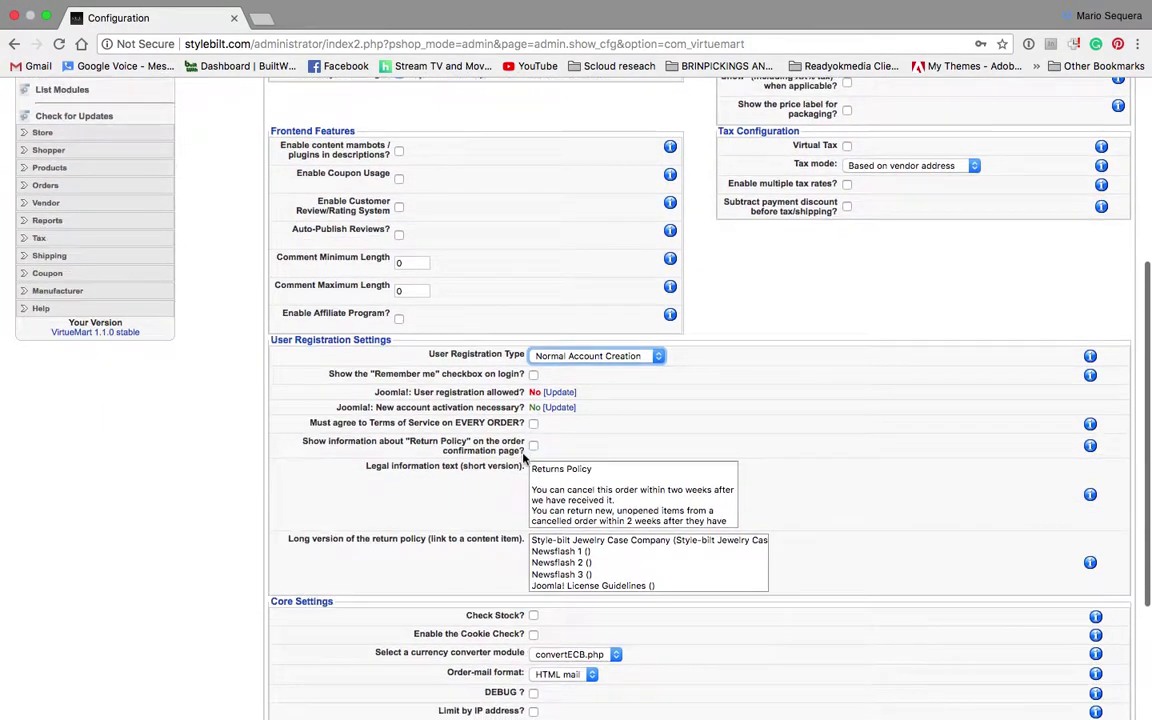
pyautogui.scroll(-1, 522, 457)
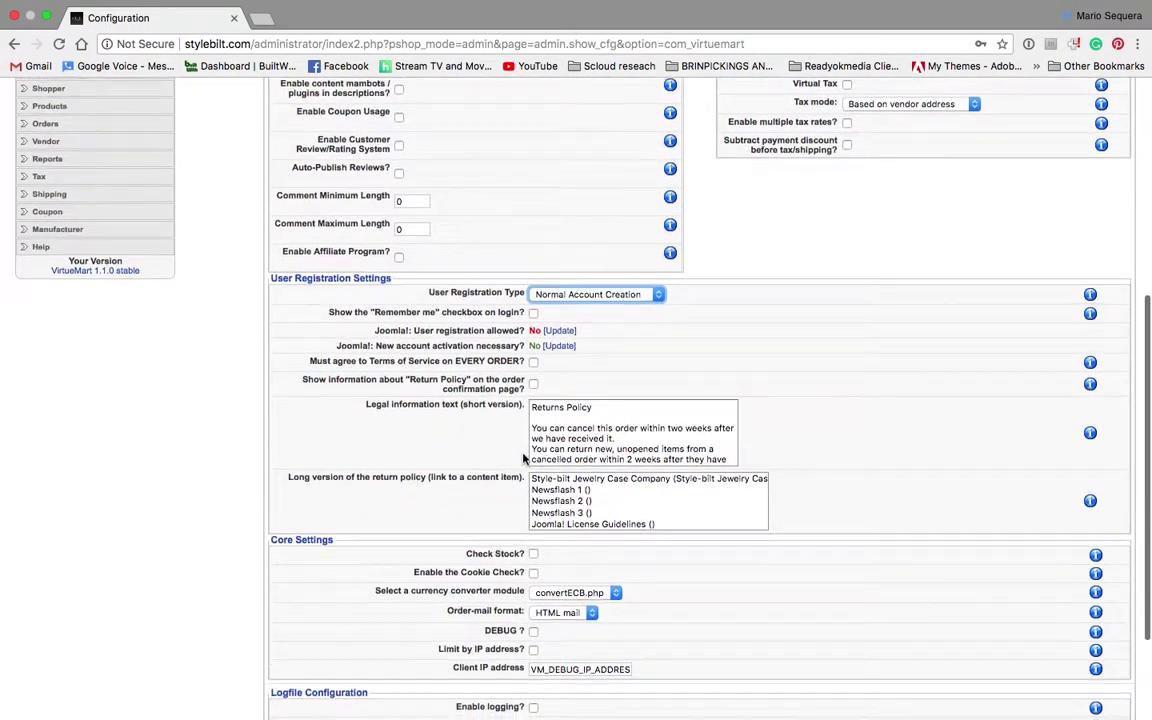
pyautogui.scroll(-1, 522, 457)
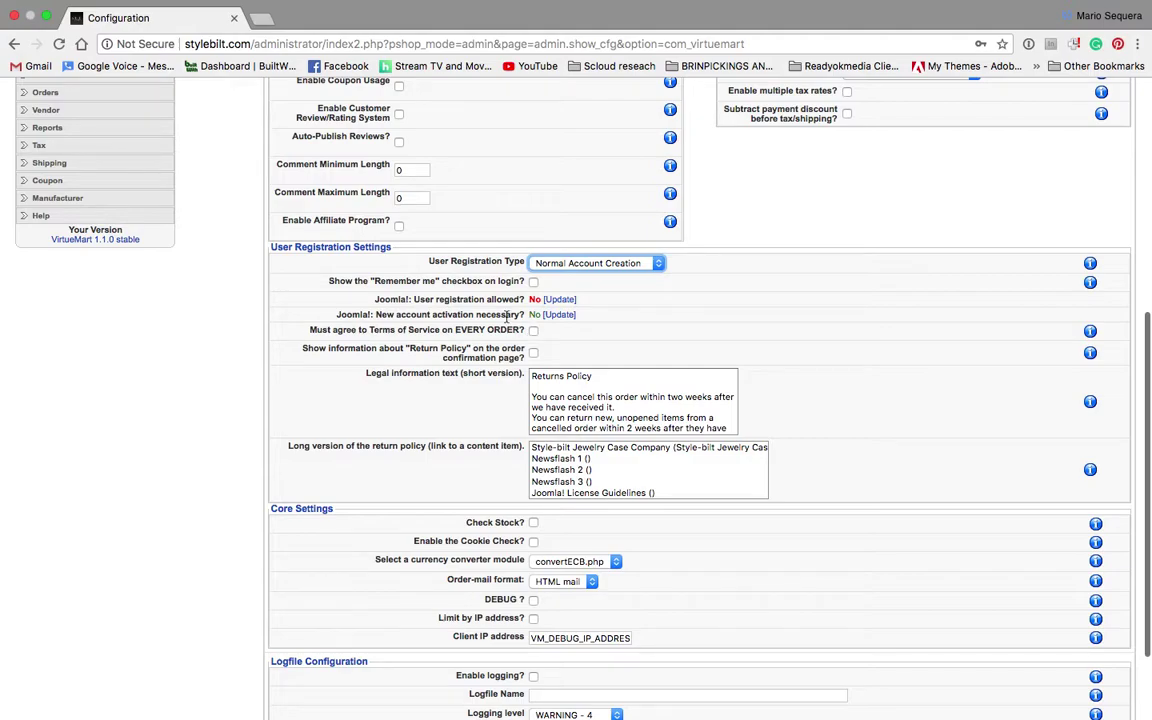
pyautogui.click(884, 304)
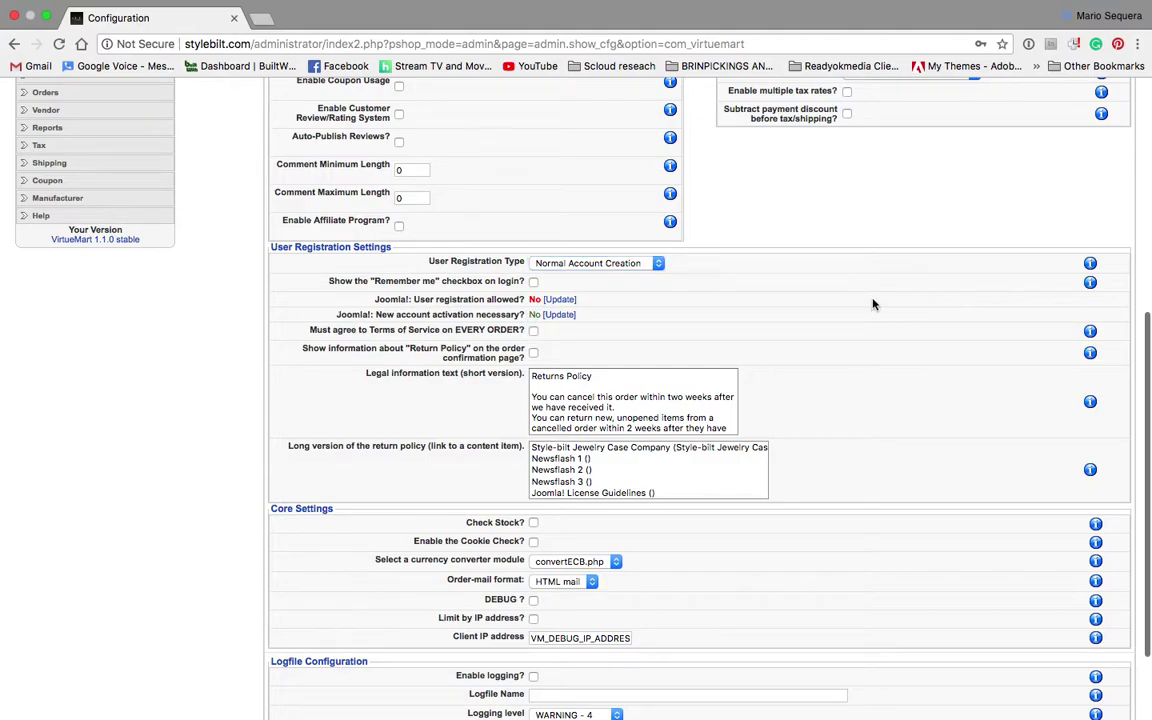
# - Enable the "Remember me" checkbox on login and the "Return Policy" information on the order confirmation page
pyautogui.scroll(-2, 574, 336)
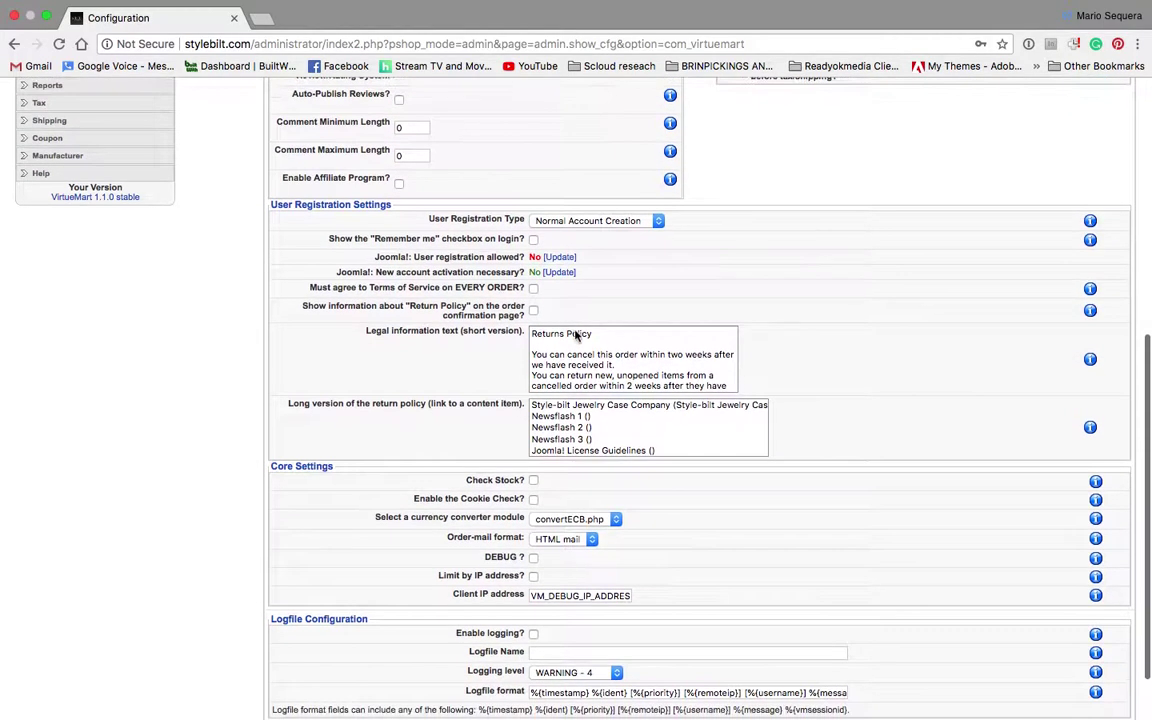
pyautogui.scroll(-1, 575, 336)
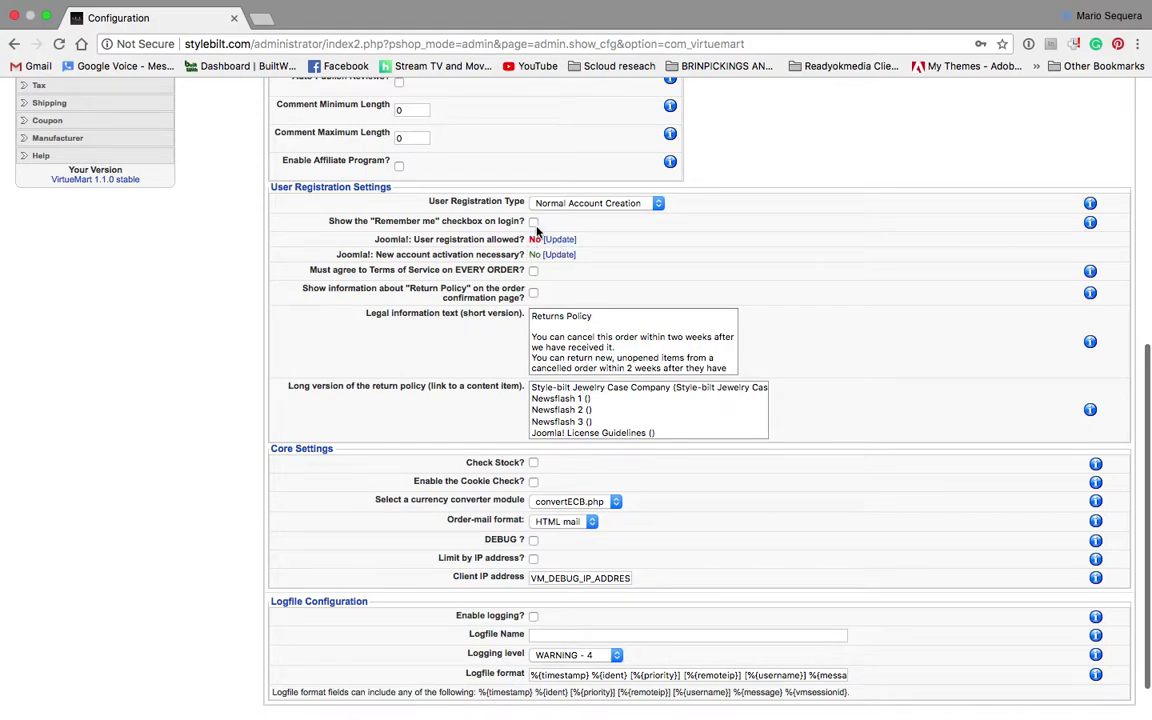
pyautogui.click(565, 203)
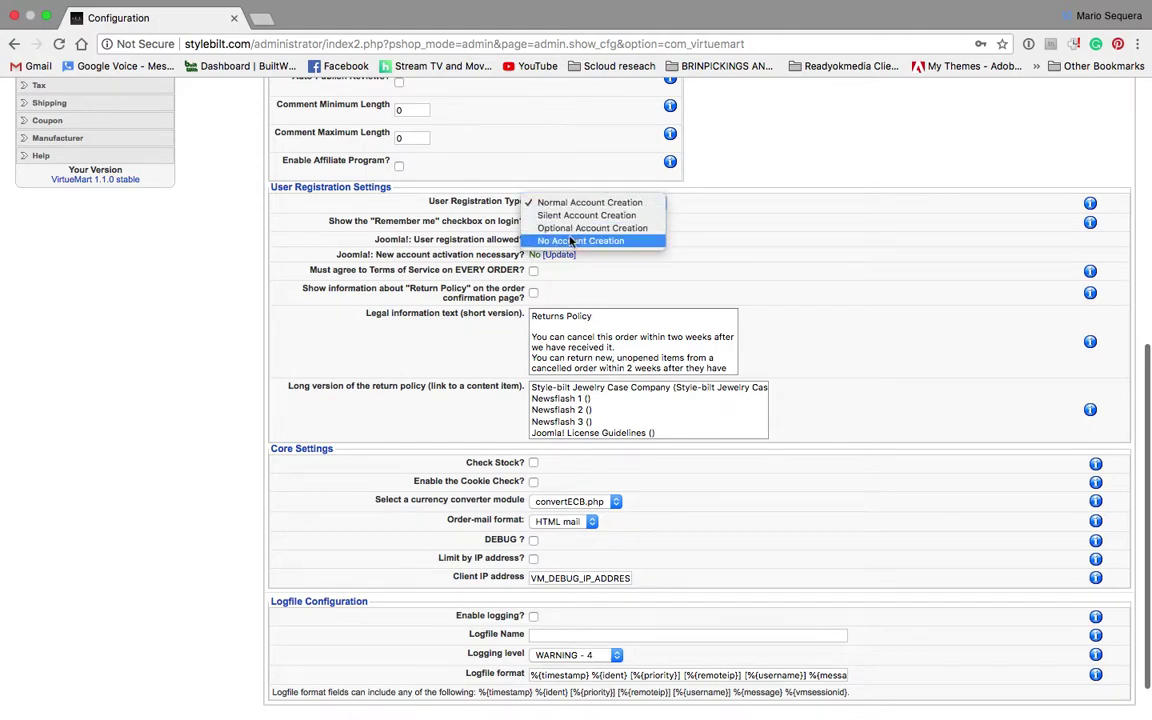
pyautogui.click(491, 258)
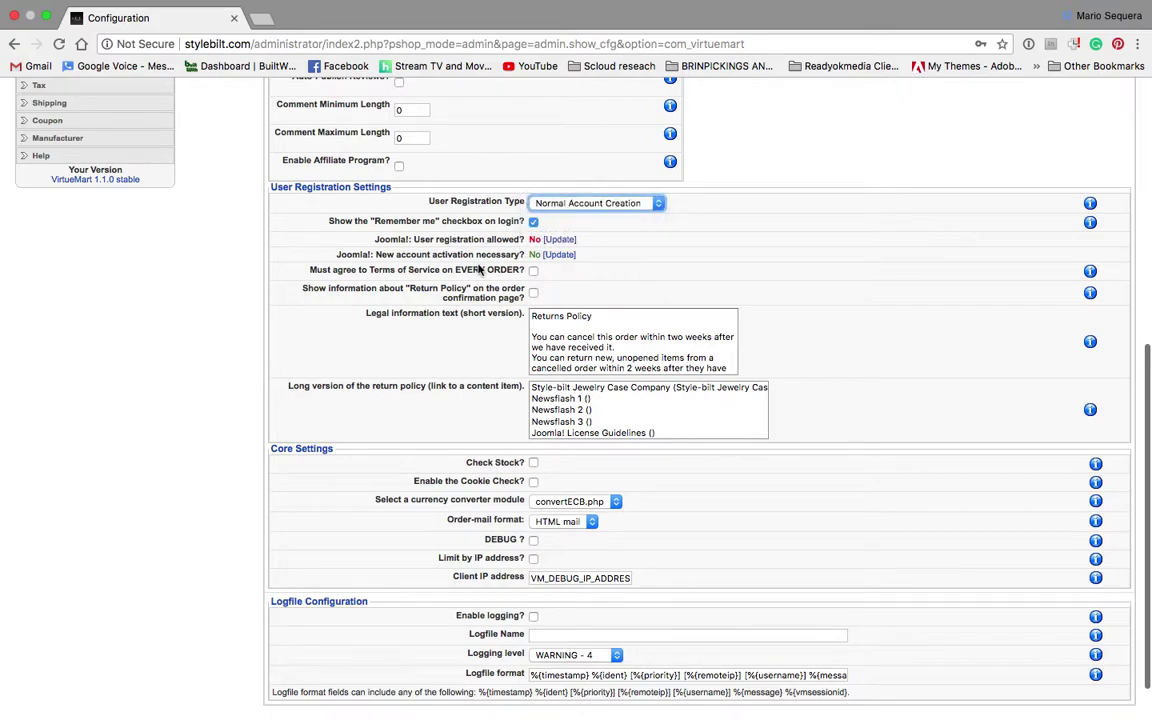
pyautogui.scroll(-1, 485, 265)
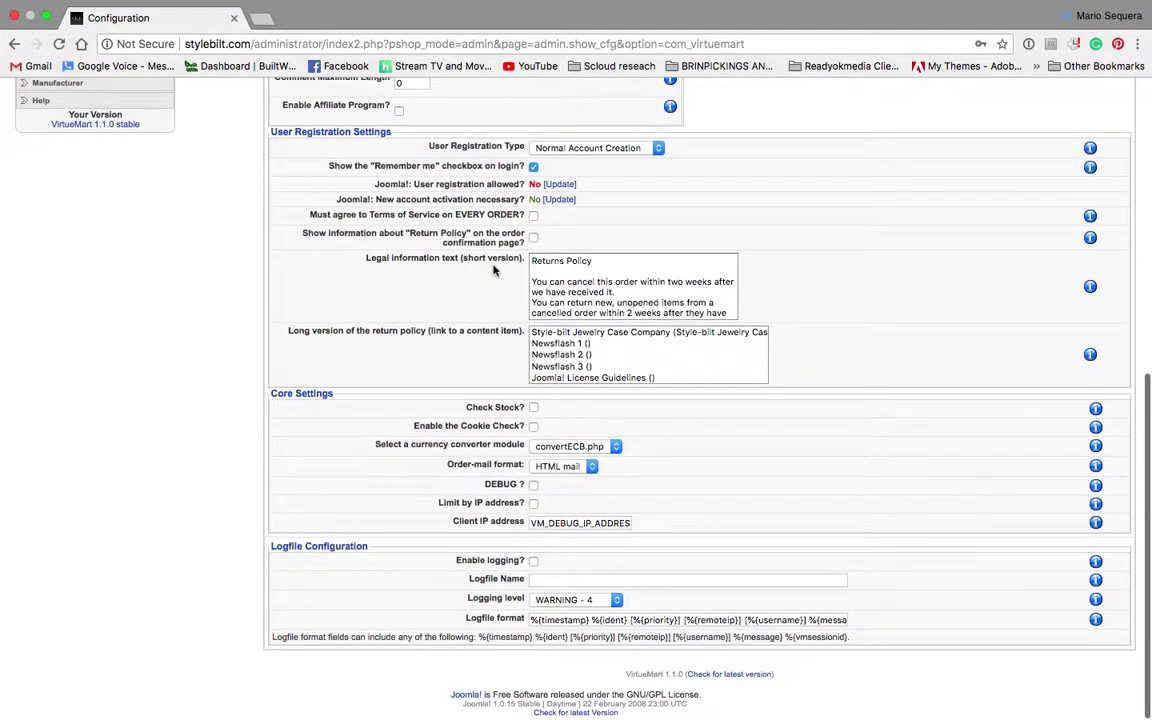
pyautogui.click(533, 239)
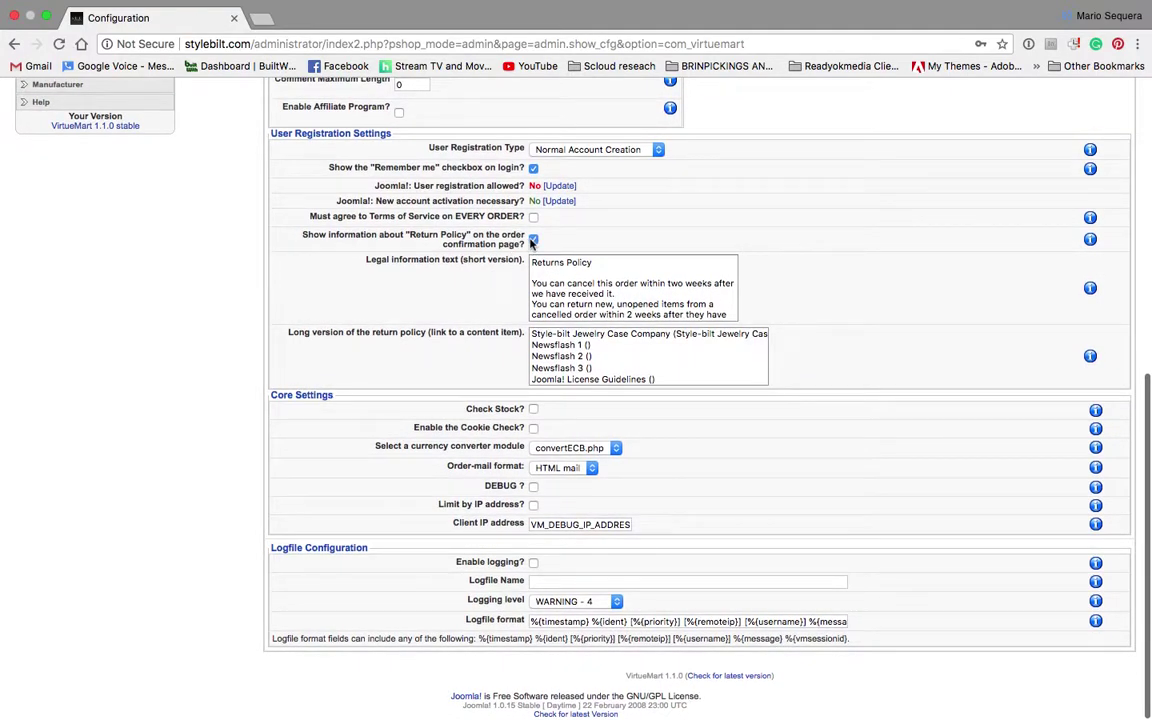
pyautogui.scroll(-2, 539, 331)
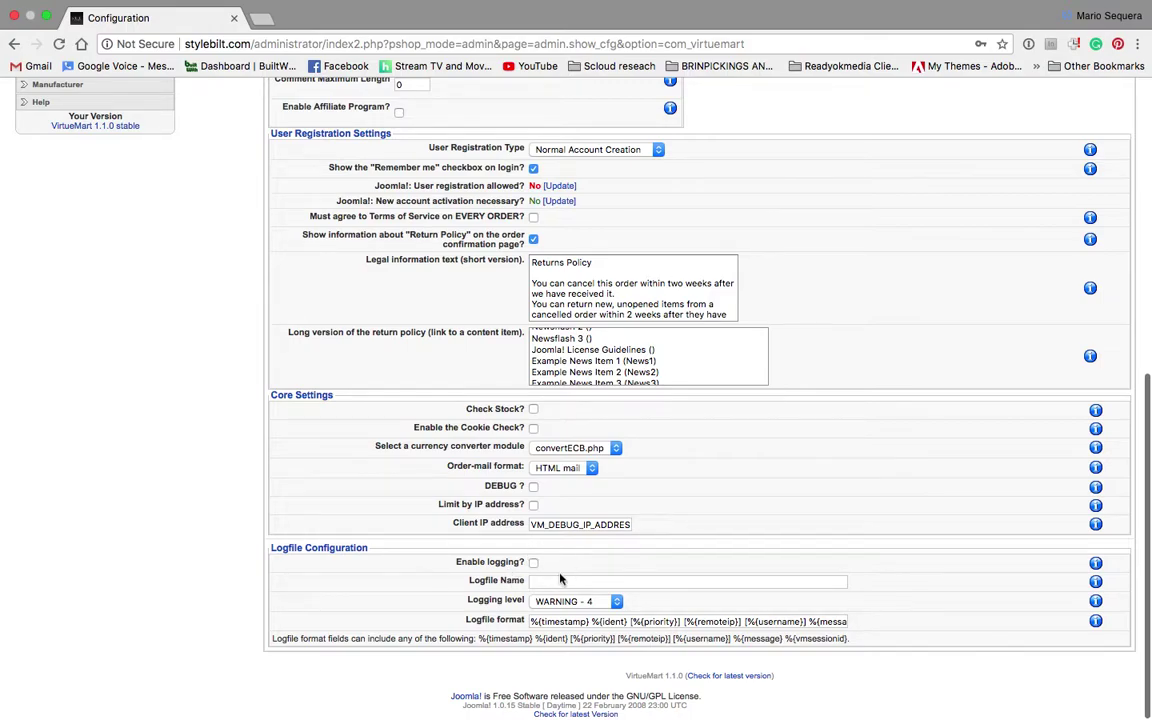
pyautogui.scroll(2, 483, 406)
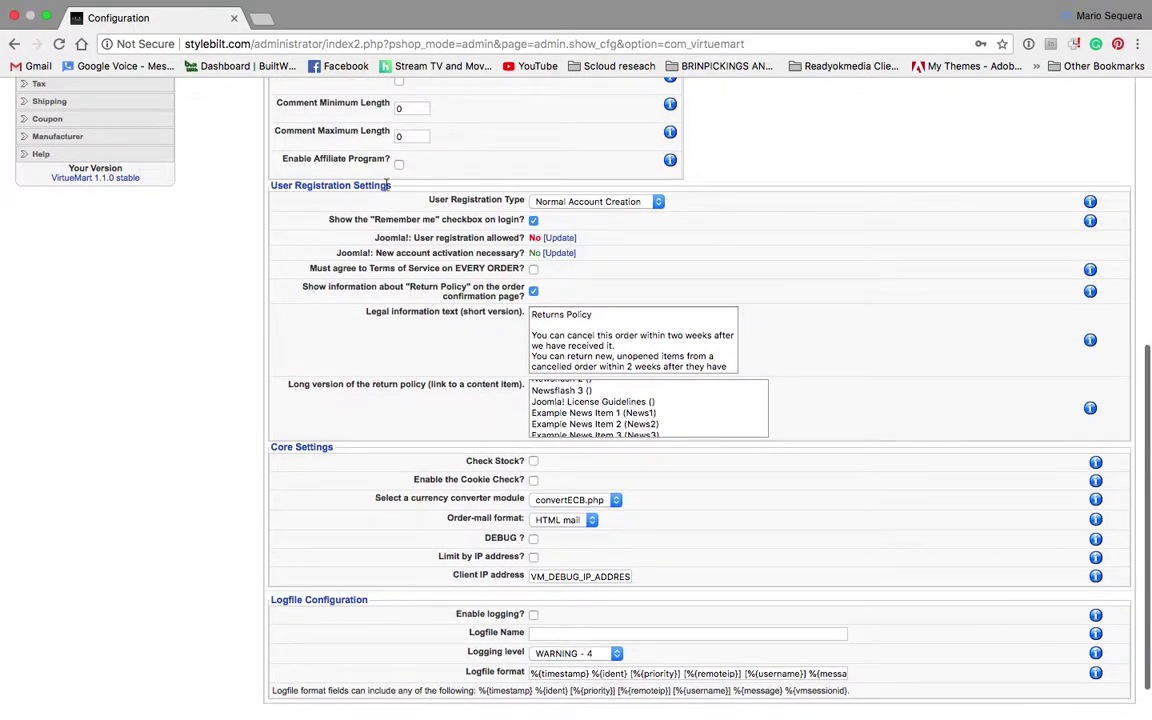
pyautogui.scroll(4, 388, 188)
pyautogui.scroll(2, 388, 188)
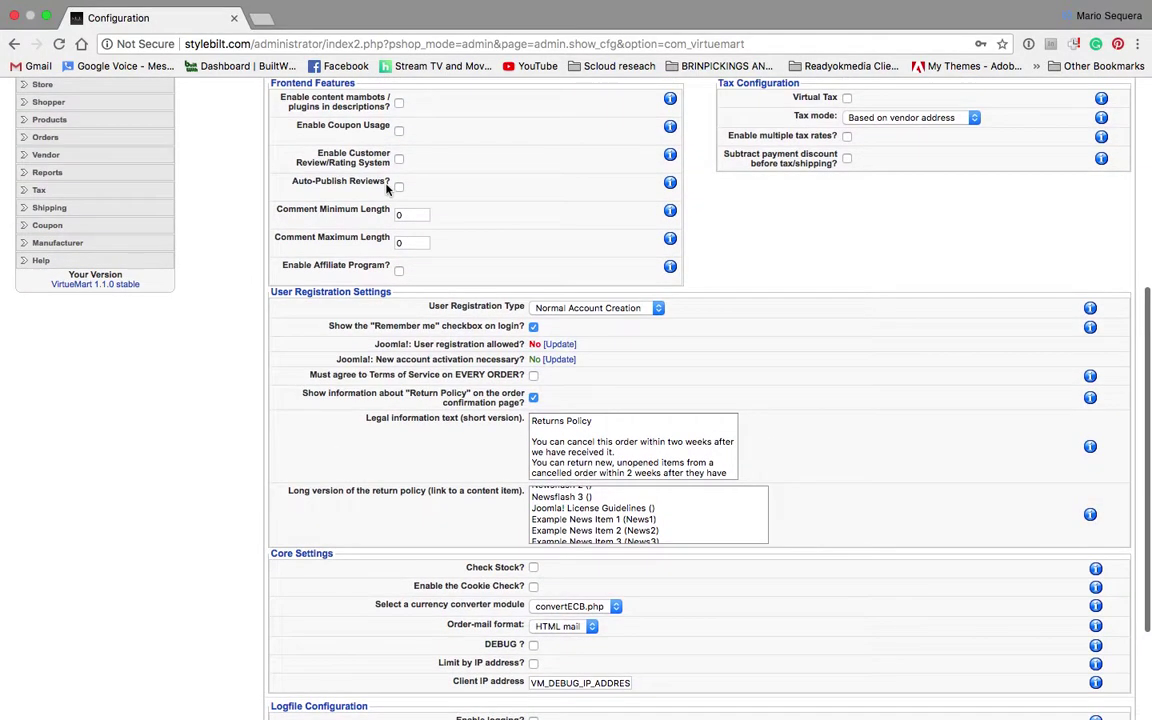
# - Enable the price label for packaging in the shop's price configuration
pyautogui.scroll(1, 783, 210)
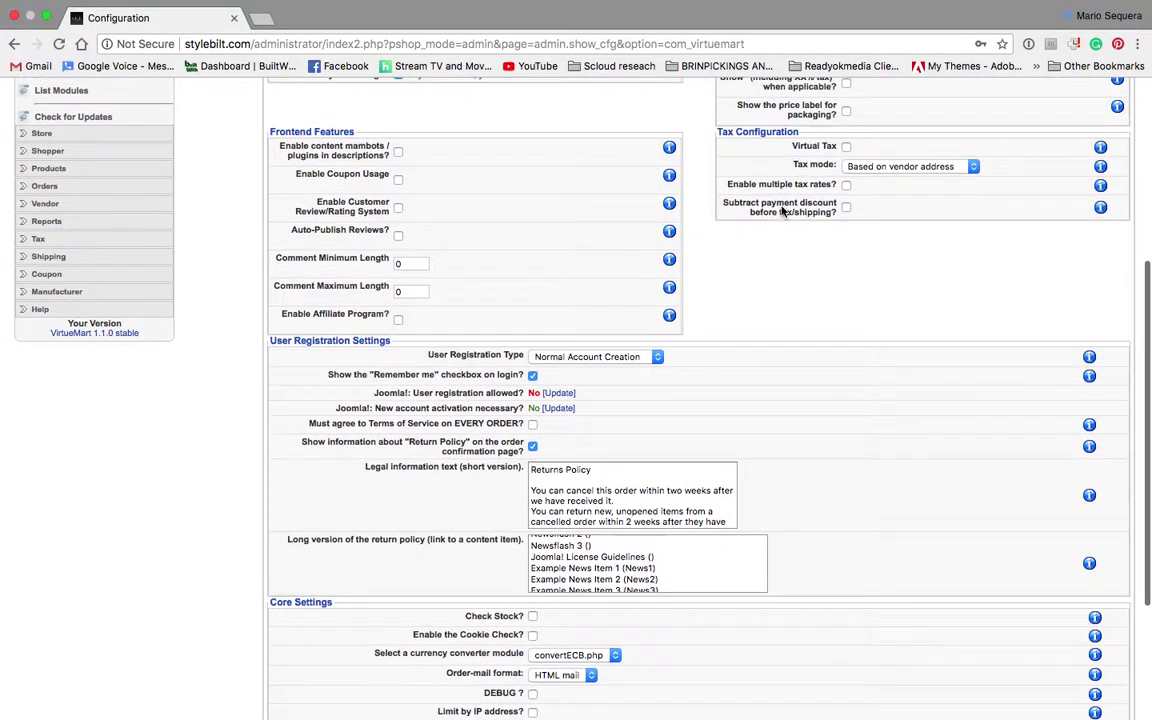
pyautogui.click(847, 122)
# - Set the member group that prices are shown to as Public Frontend
pyautogui.scroll(2, 849, 124)
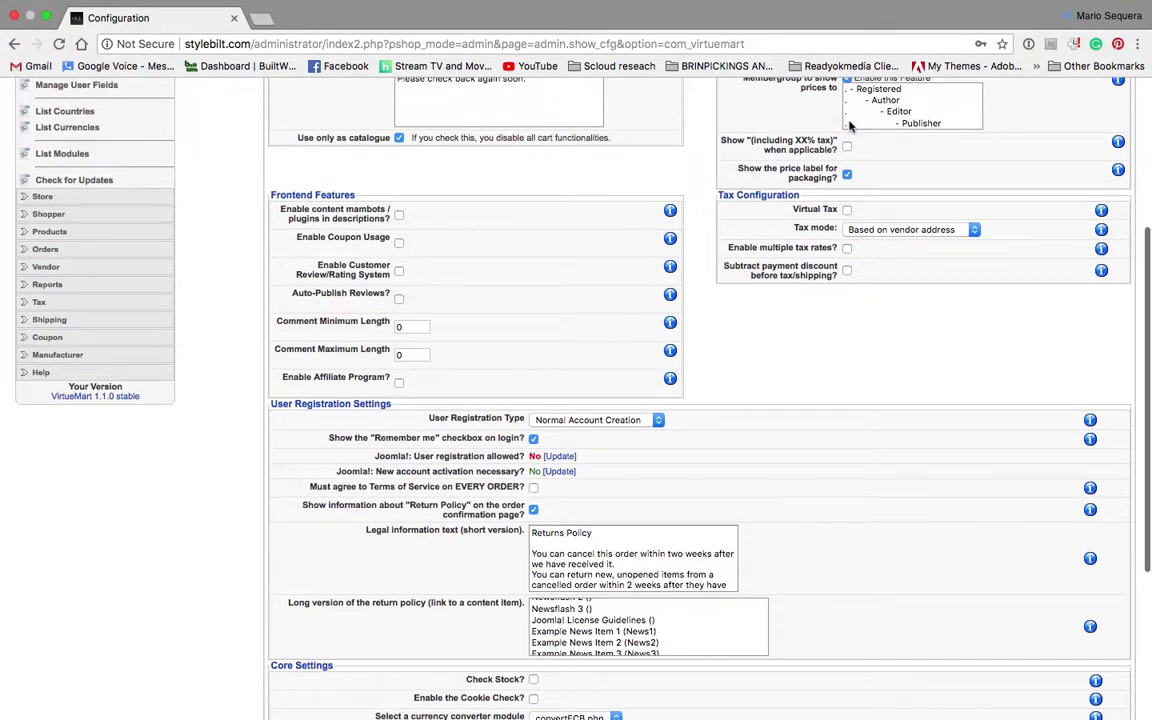
pyautogui.scroll(2, 855, 160)
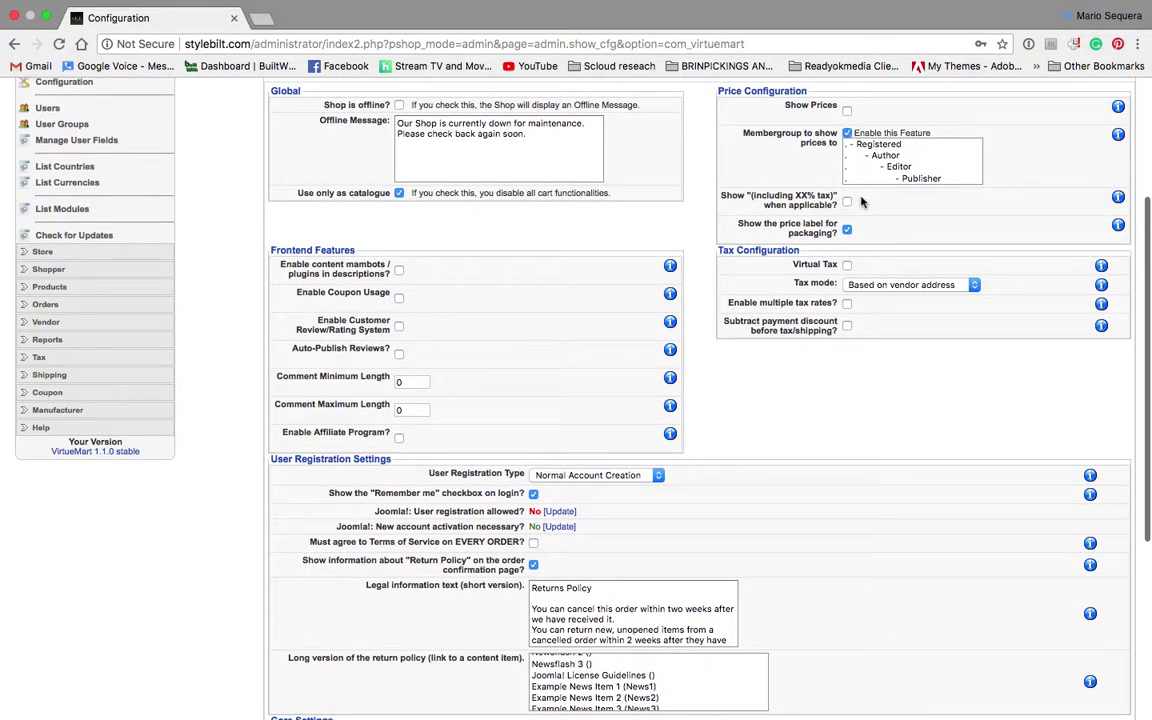
pyautogui.scroll(1, 875, 185)
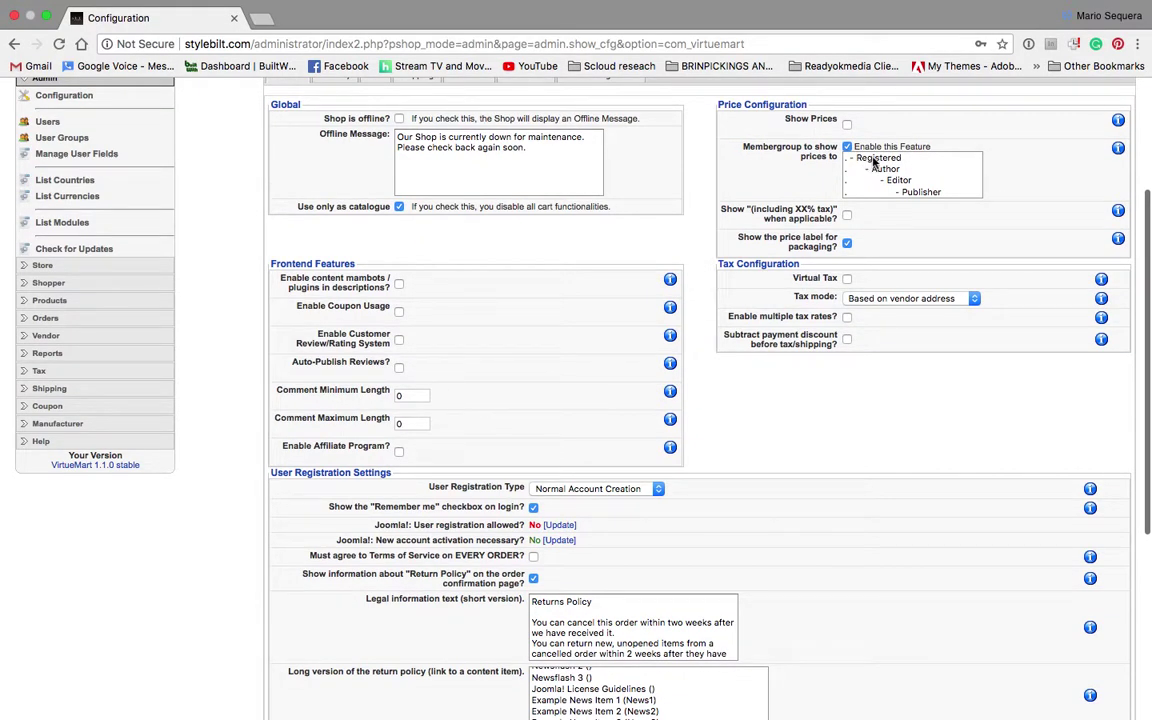
pyautogui.click(874, 160)
pyautogui.scroll(1, 885, 180)
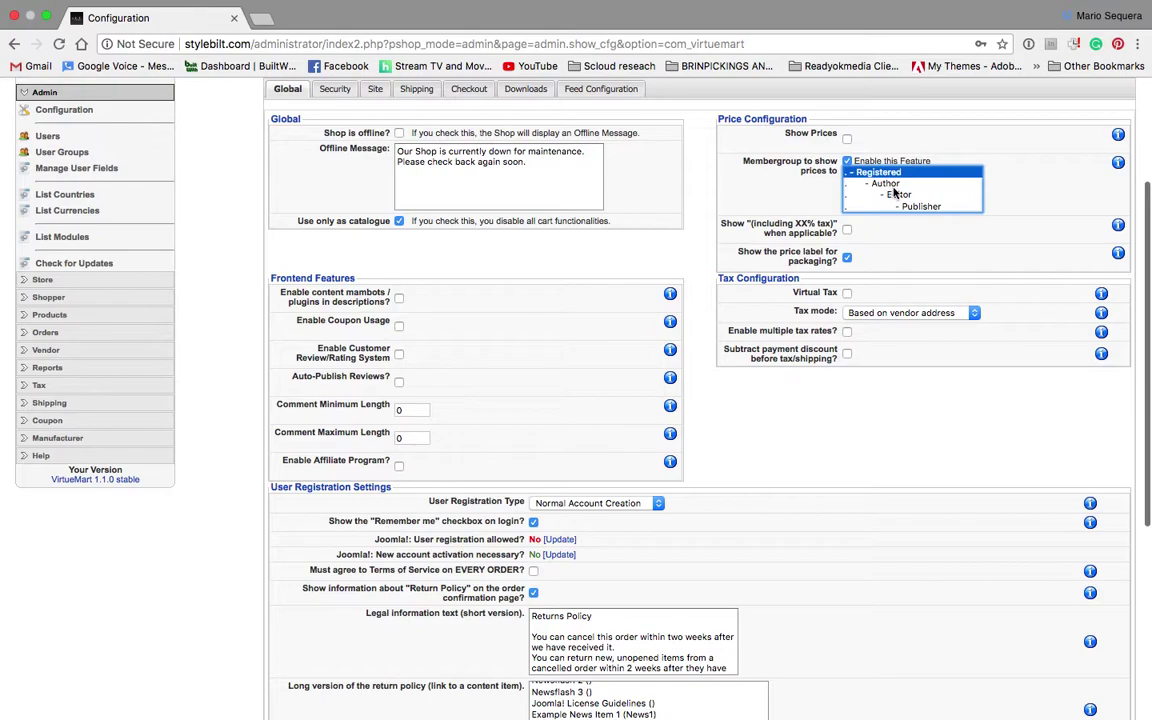
pyautogui.scroll(-4, 895, 193)
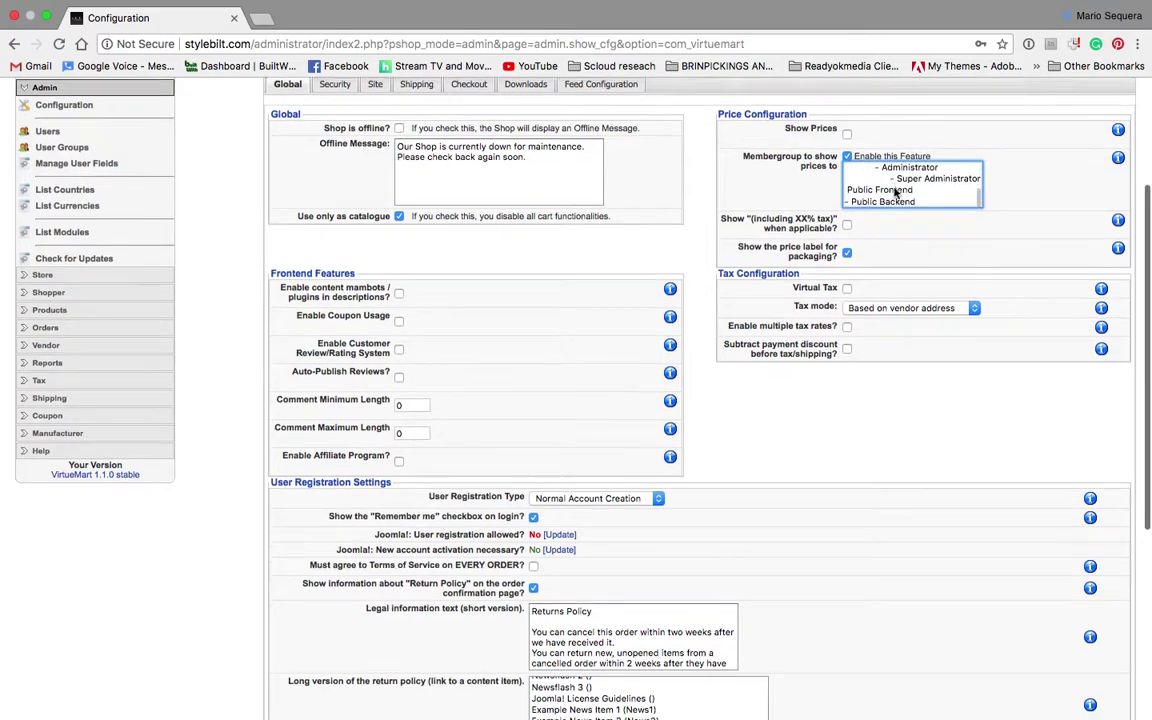
pyautogui.scroll(-1, 896, 192)
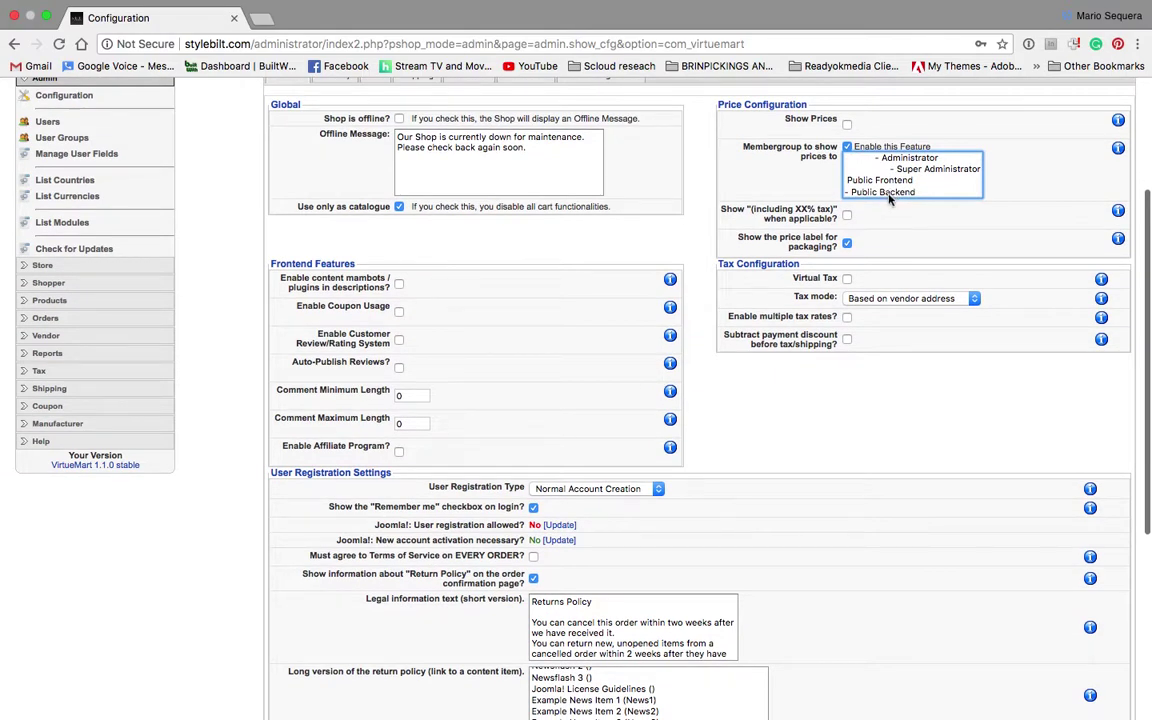
pyautogui.click(892, 182)
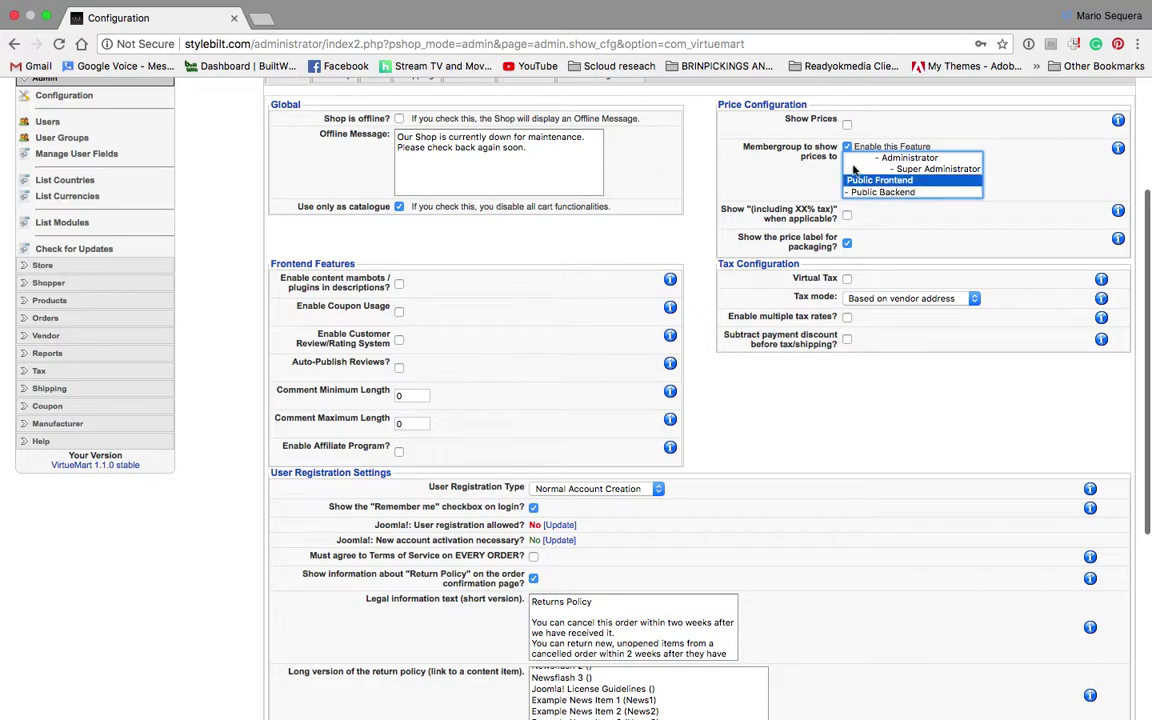
# - Enable Show Prices in the price configuration and save the shop configuration
pyautogui.click(848, 125)
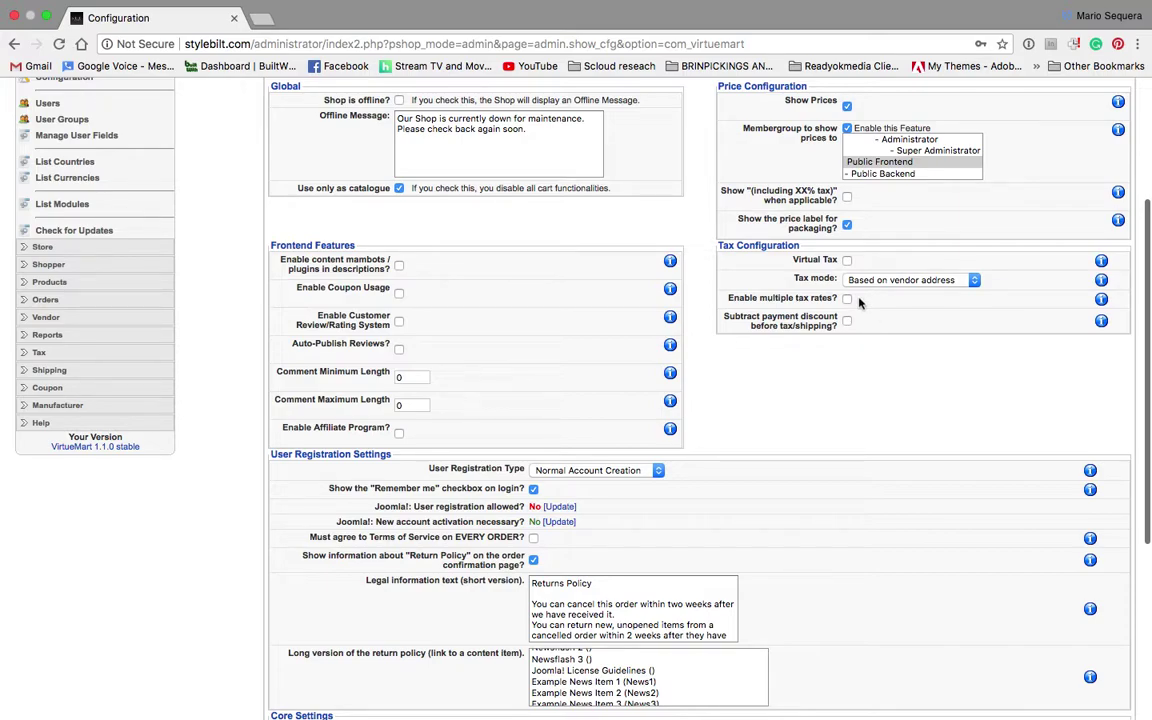
pyautogui.scroll(2, 865, 443)
pyautogui.scroll(3, 878, 448)
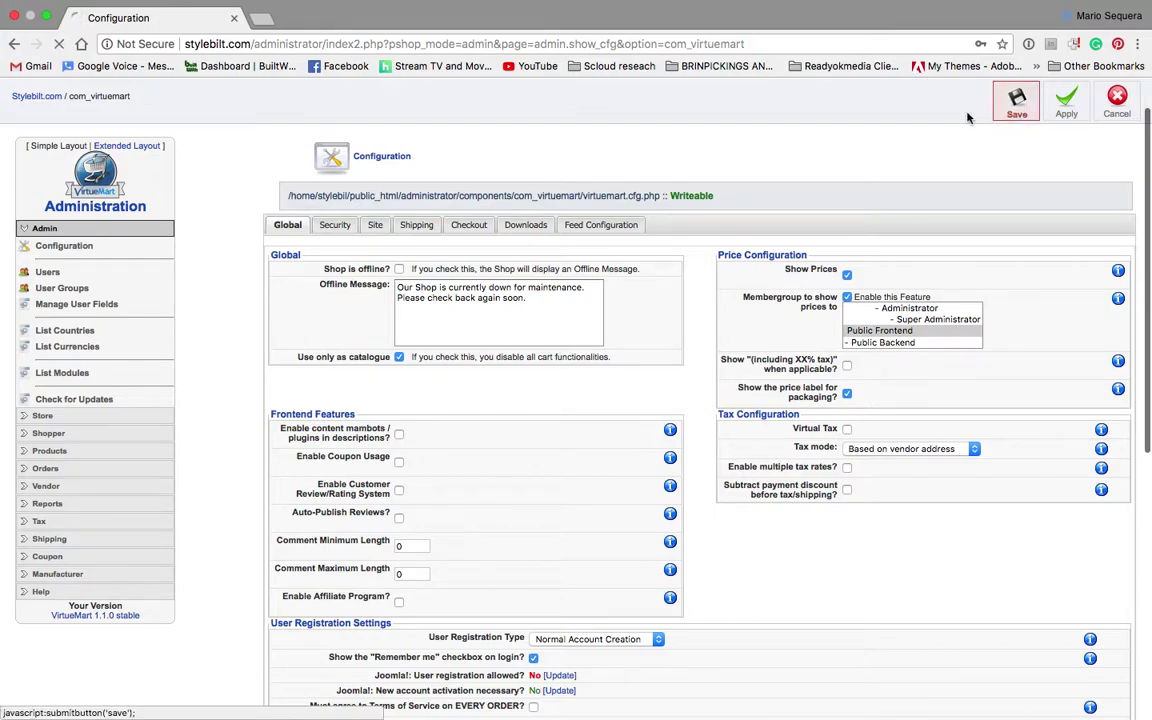
pyautogui.click(1016, 104)
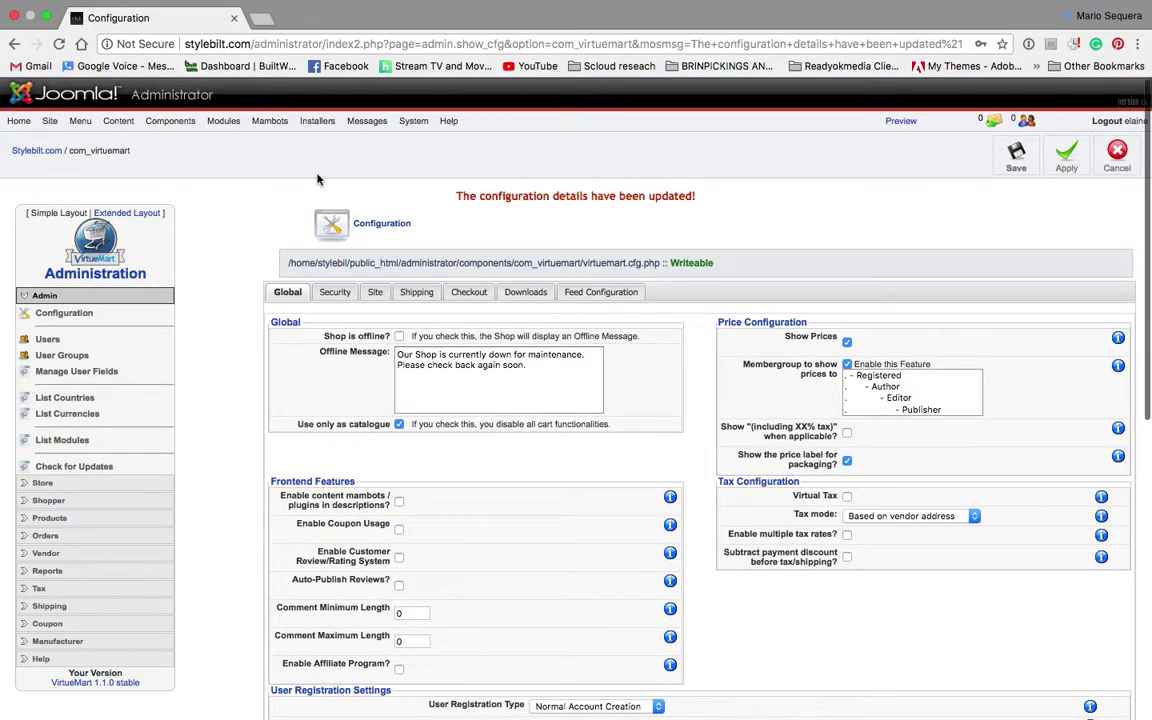
# - Preview the storefront and check the Showcase Risers category and the Ring Displays category under Econoline
pyautogui.click(901, 122)
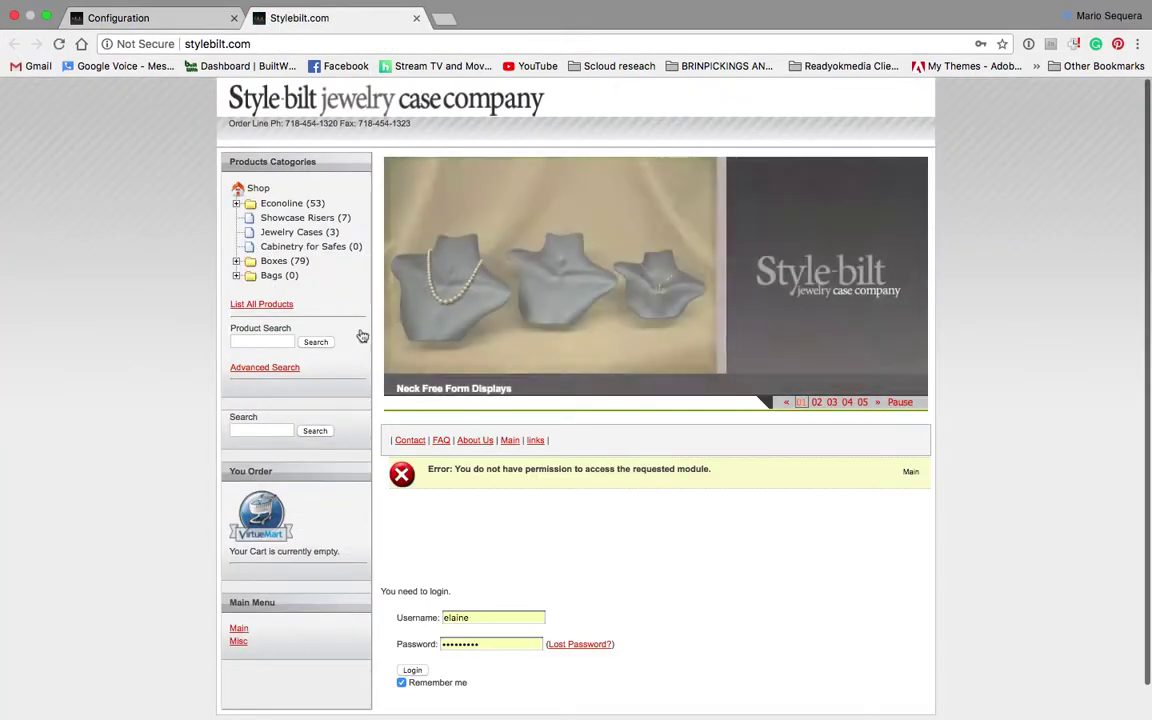
pyautogui.scroll(-1, 497, 502)
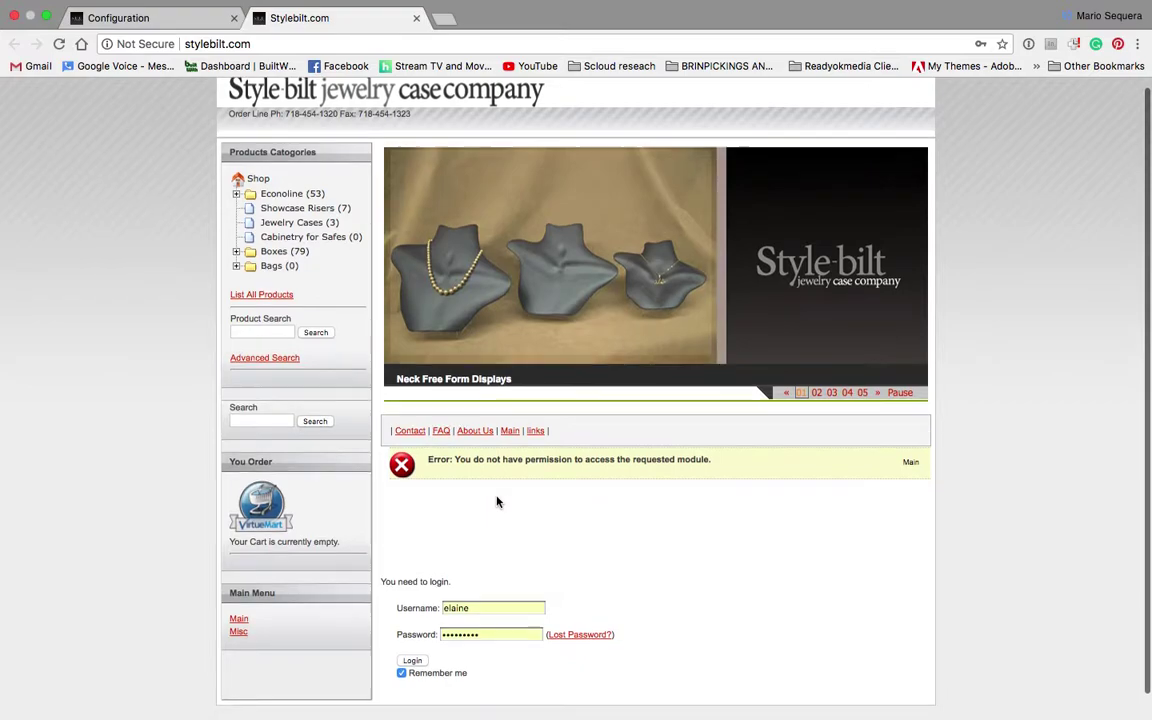
pyautogui.scroll(-2, 497, 502)
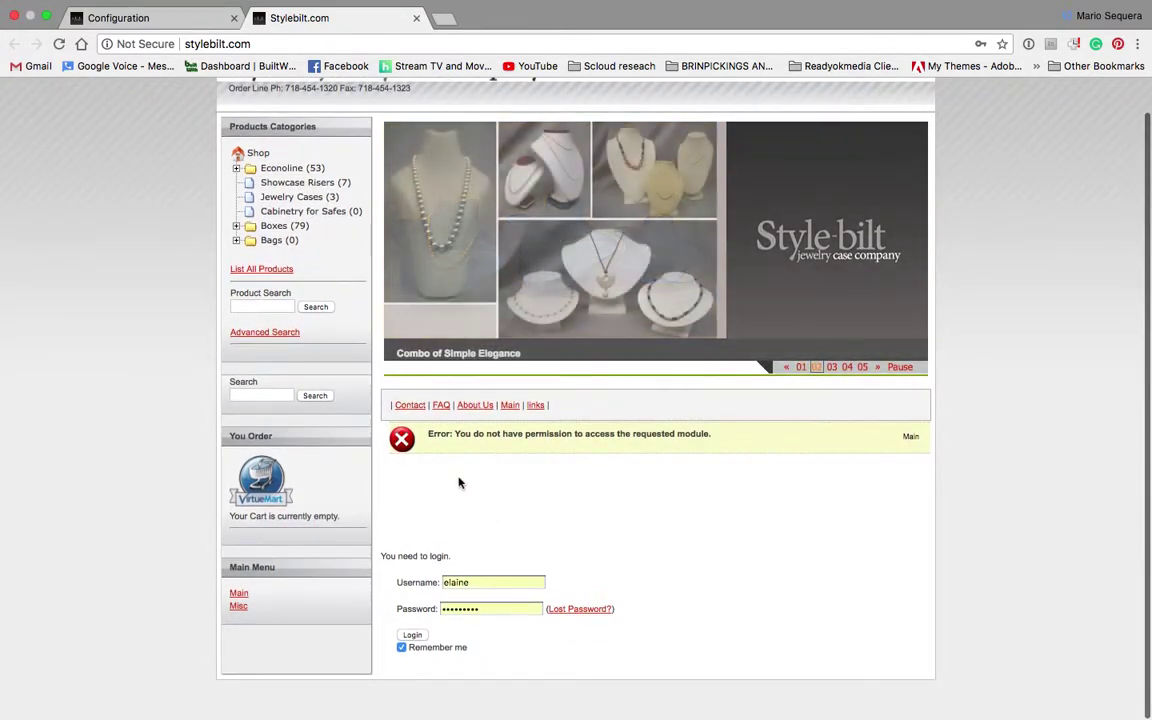
pyautogui.click(285, 183)
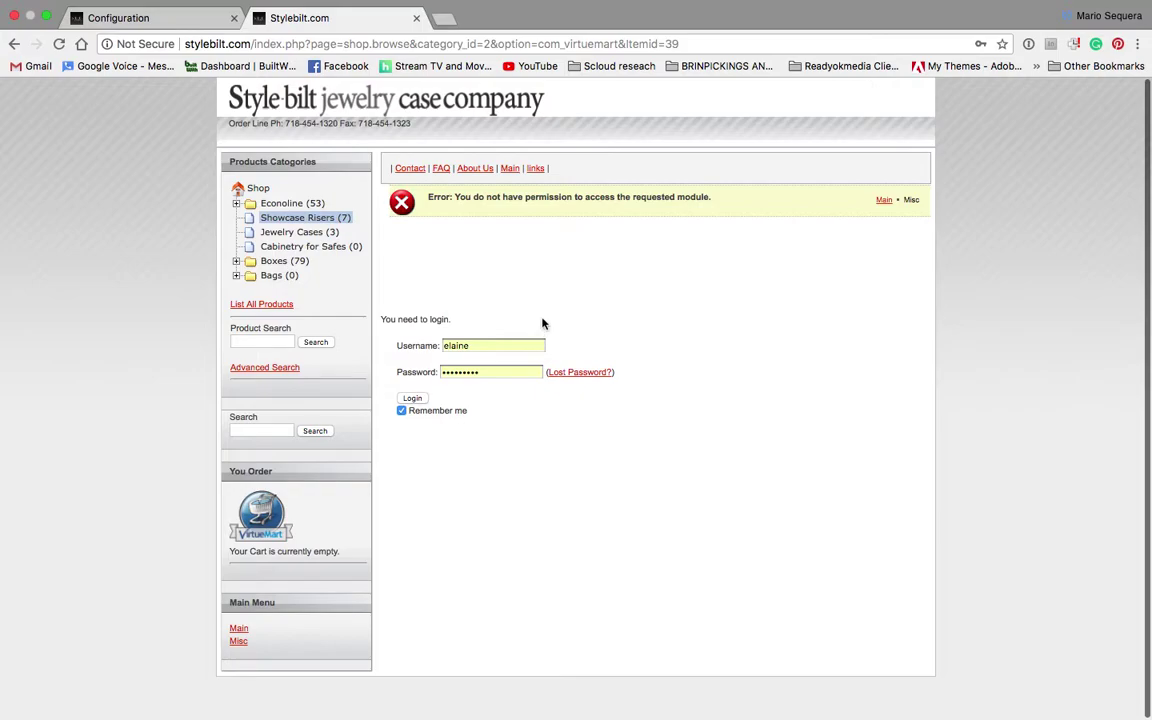
pyautogui.click(290, 203)
pyautogui.click(283, 219)
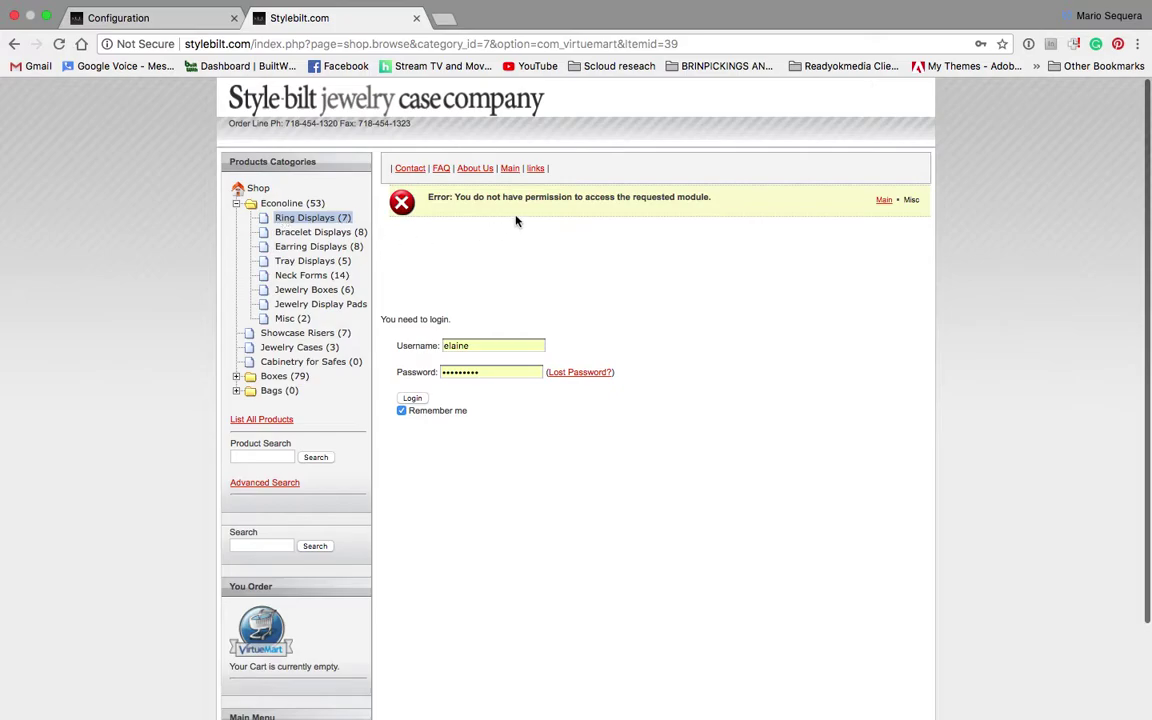
# - Return to the shop configuration, check the member group list for prices, and disable the price label for packaging
pyautogui.click(186, 17)
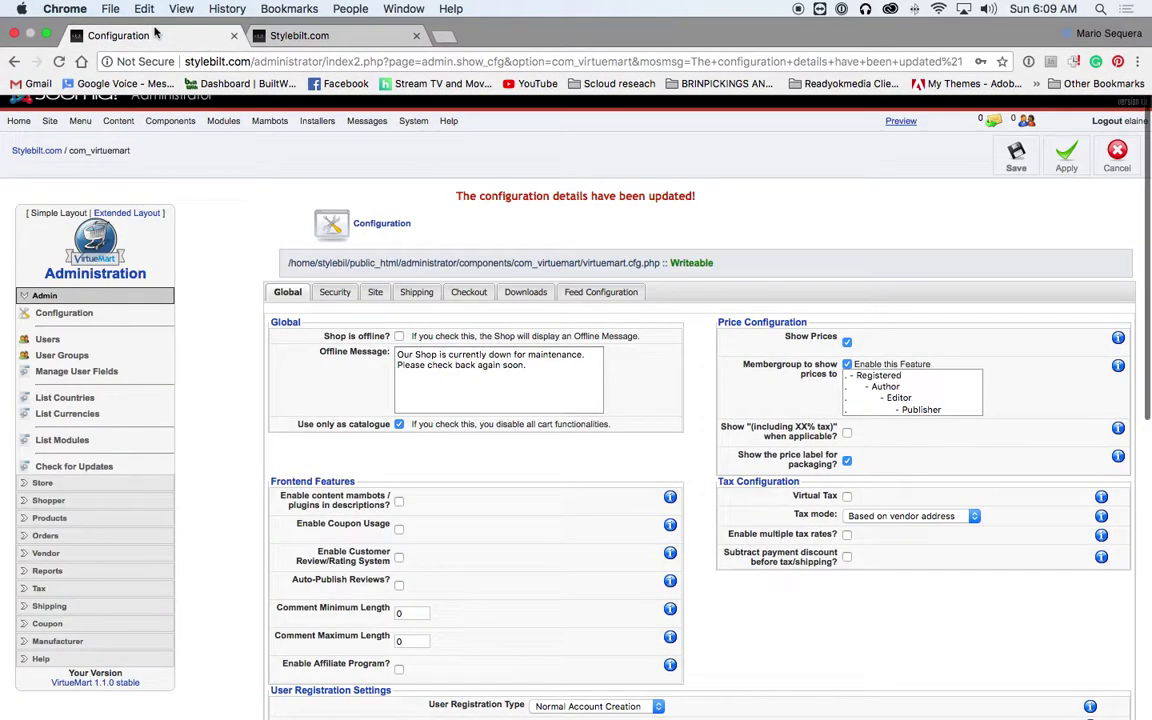
pyautogui.scroll(-2, 886, 397)
pyautogui.scroll(2, 886, 400)
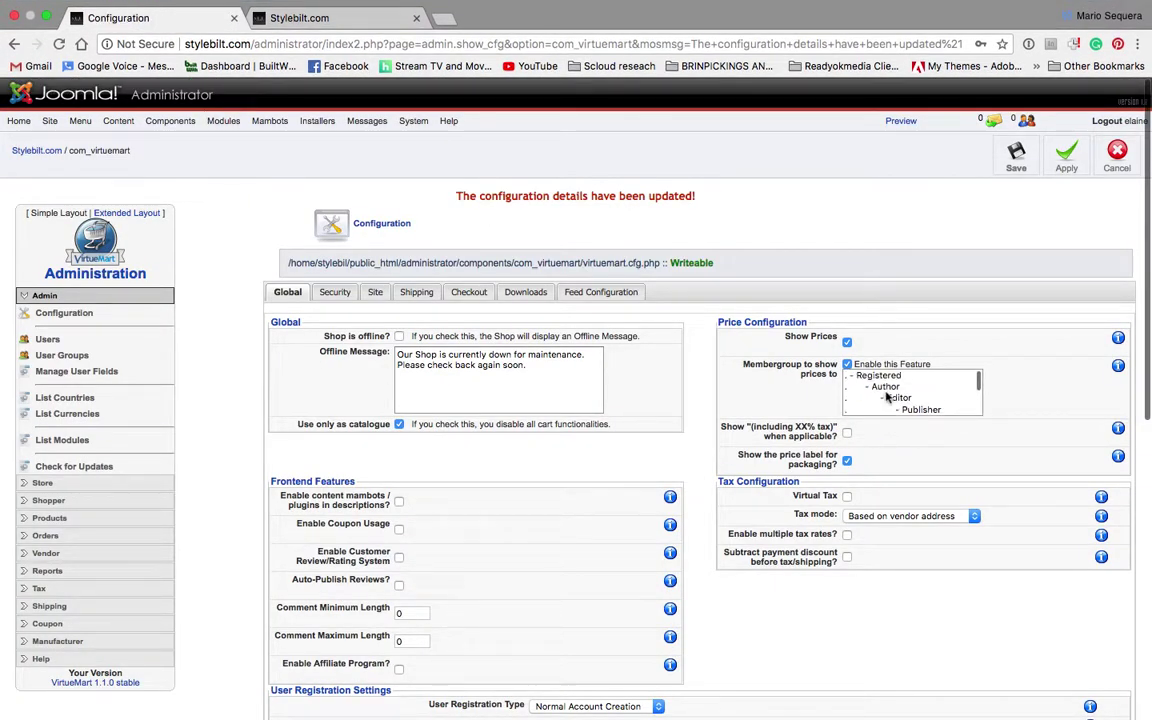
pyautogui.scroll(-5, 890, 405)
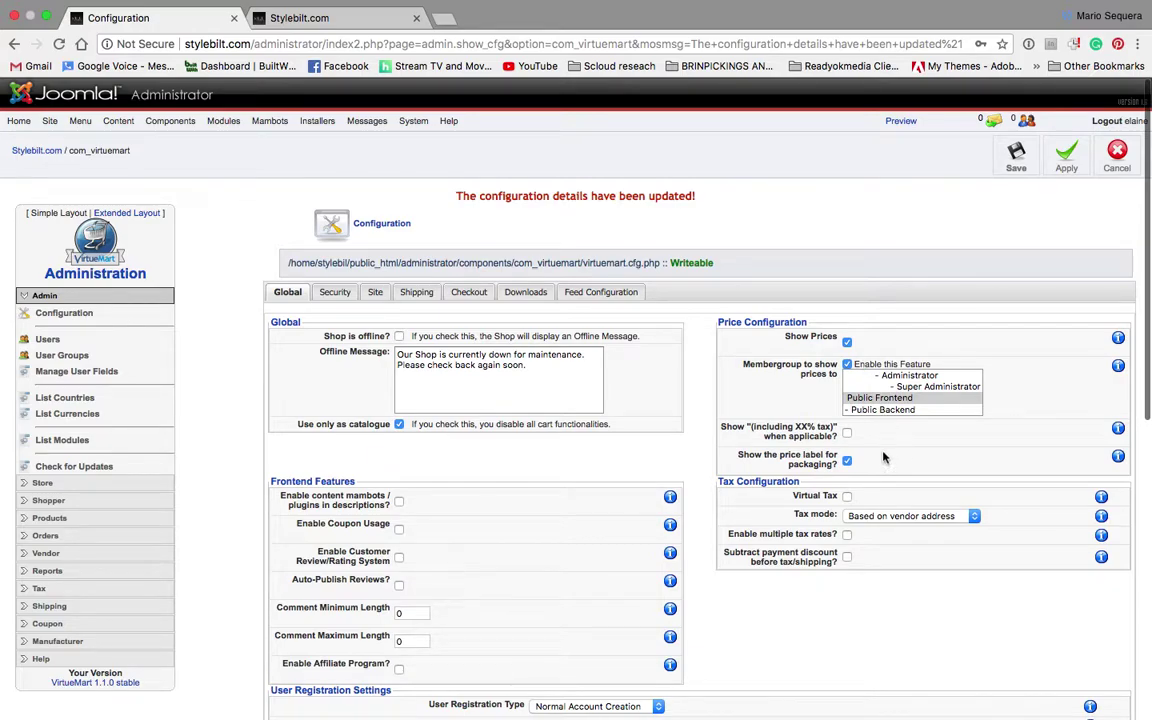
# - Disable the "Remember me" checkbox on login and set the User Registration Type to No Account Creation
pyautogui.scroll(-8, 660, 542)
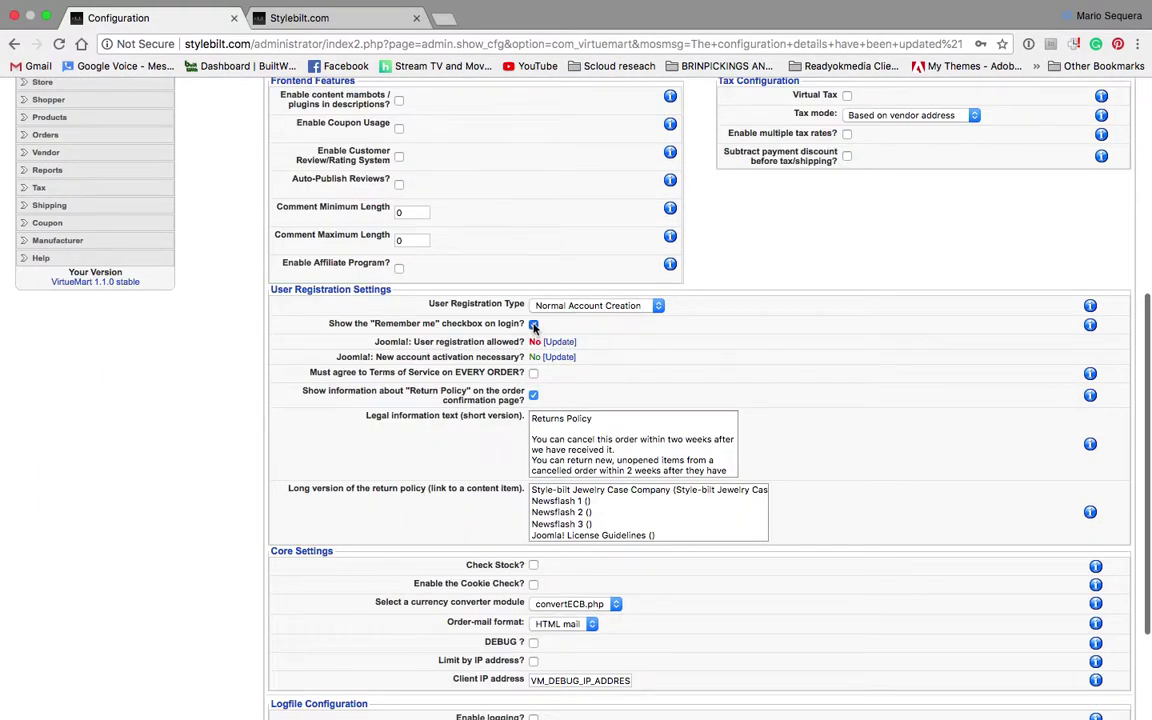
pyautogui.click(580, 306)
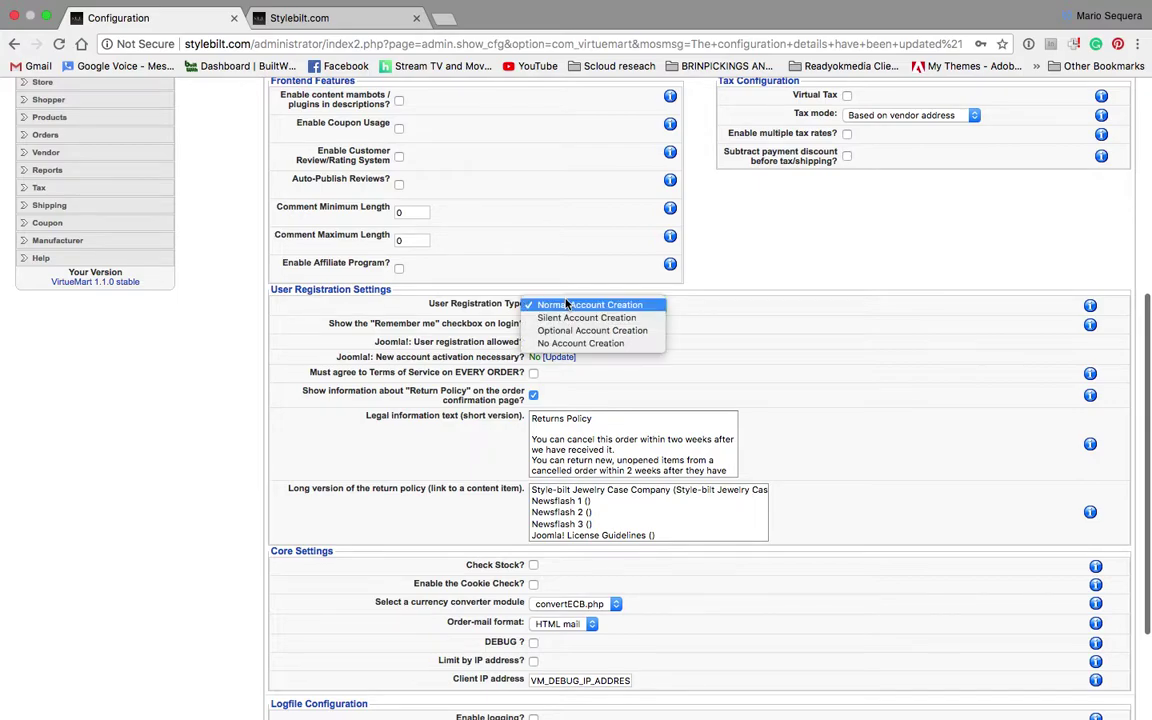
pyautogui.click(612, 343)
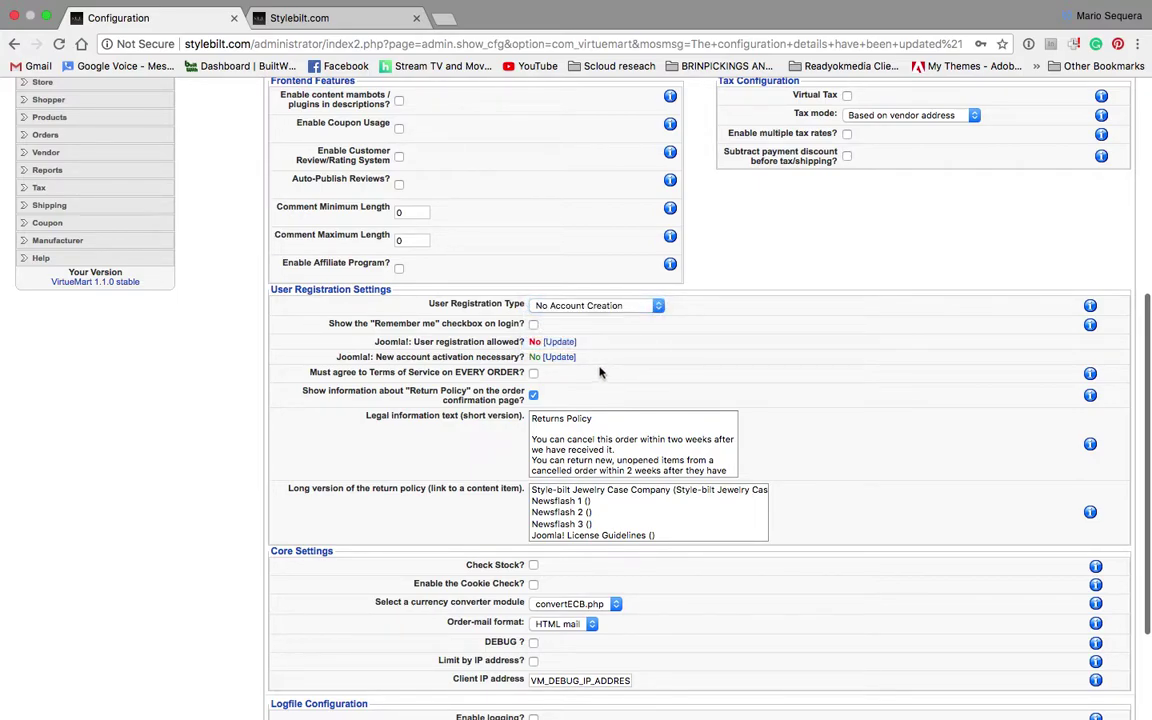
pyautogui.scroll(-2, 575, 387)
pyautogui.scroll(3, 575, 387)
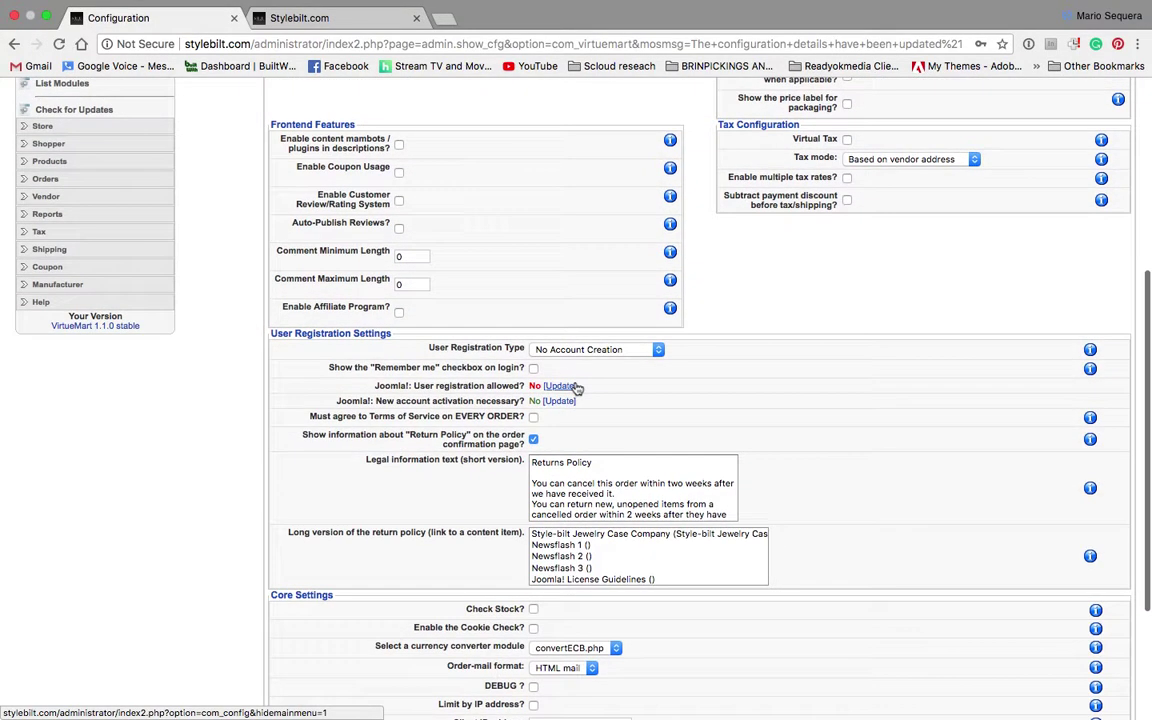
# - Turn off the catalogue-only mode and disable the feature that limits prices to a member group
pyautogui.scroll(2, 576, 388)
pyautogui.scroll(5, 576, 388)
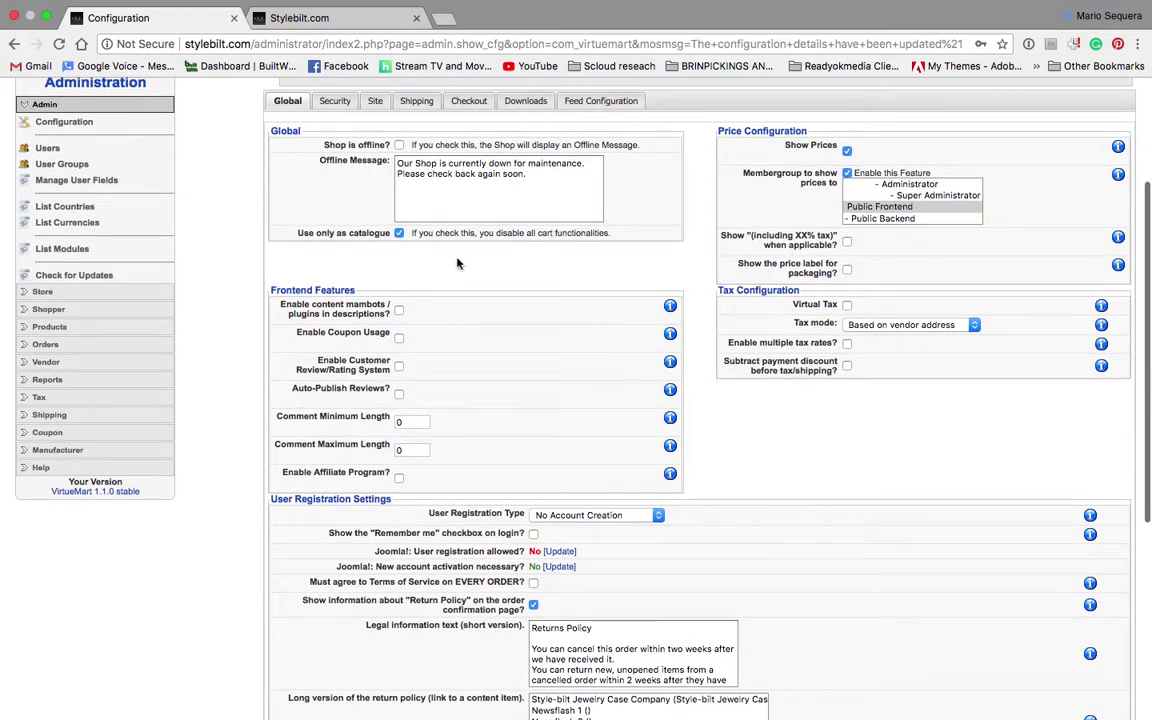
pyautogui.click(398, 234)
pyautogui.scroll(3, 875, 195)
pyautogui.click(847, 174)
pyautogui.scroll(-2, 820, 328)
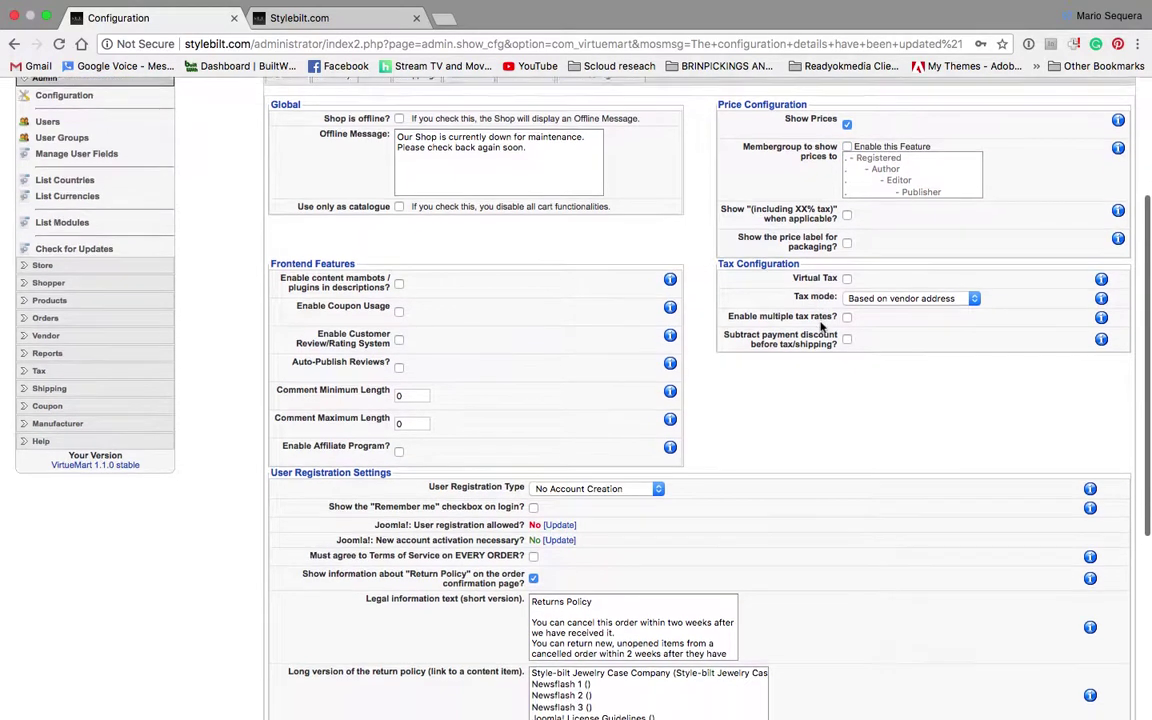
# - Try to save the updated shop configuration after checking the remaining global settings, and dismiss the resulting alert
pyautogui.scroll(-5, 820, 328)
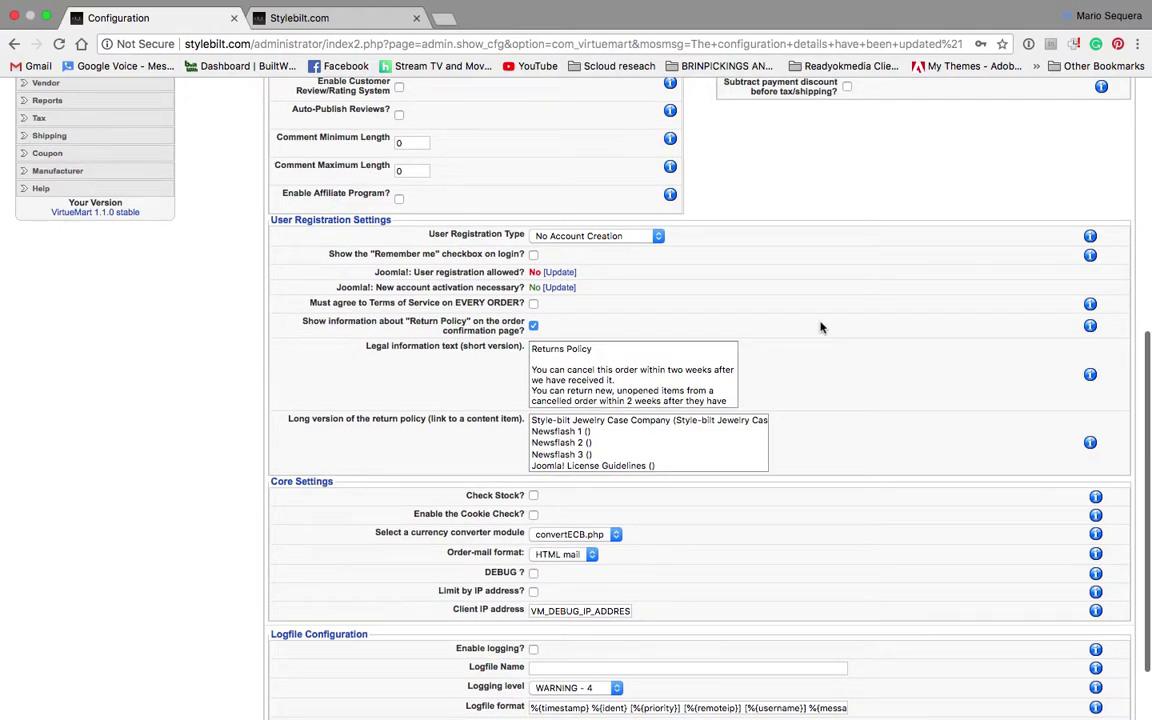
pyautogui.scroll(1, 820, 327)
pyautogui.scroll(10, 820, 328)
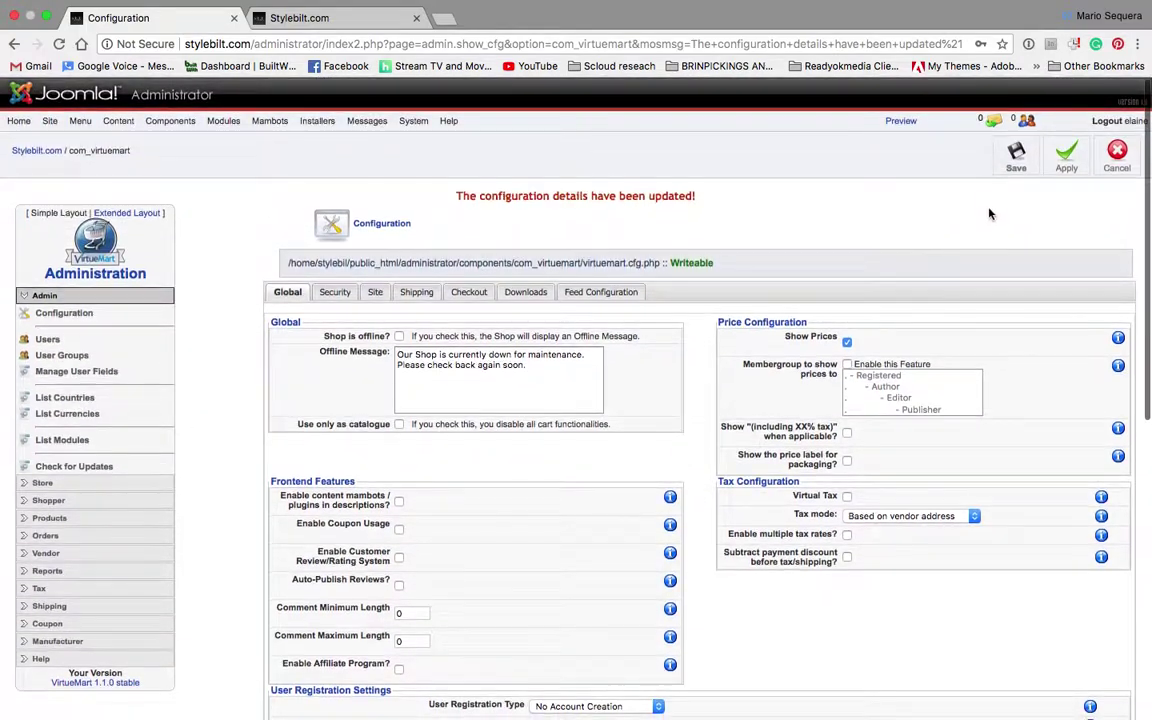
pyautogui.click(1016, 160)
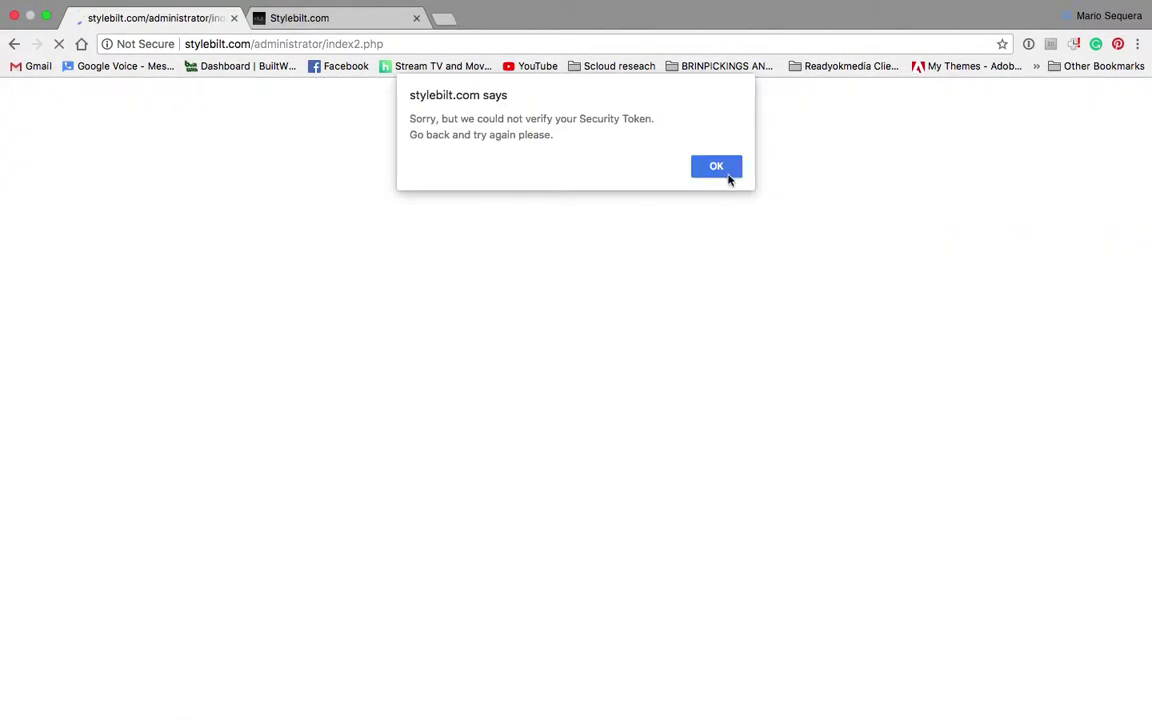
pyautogui.click(718, 172)
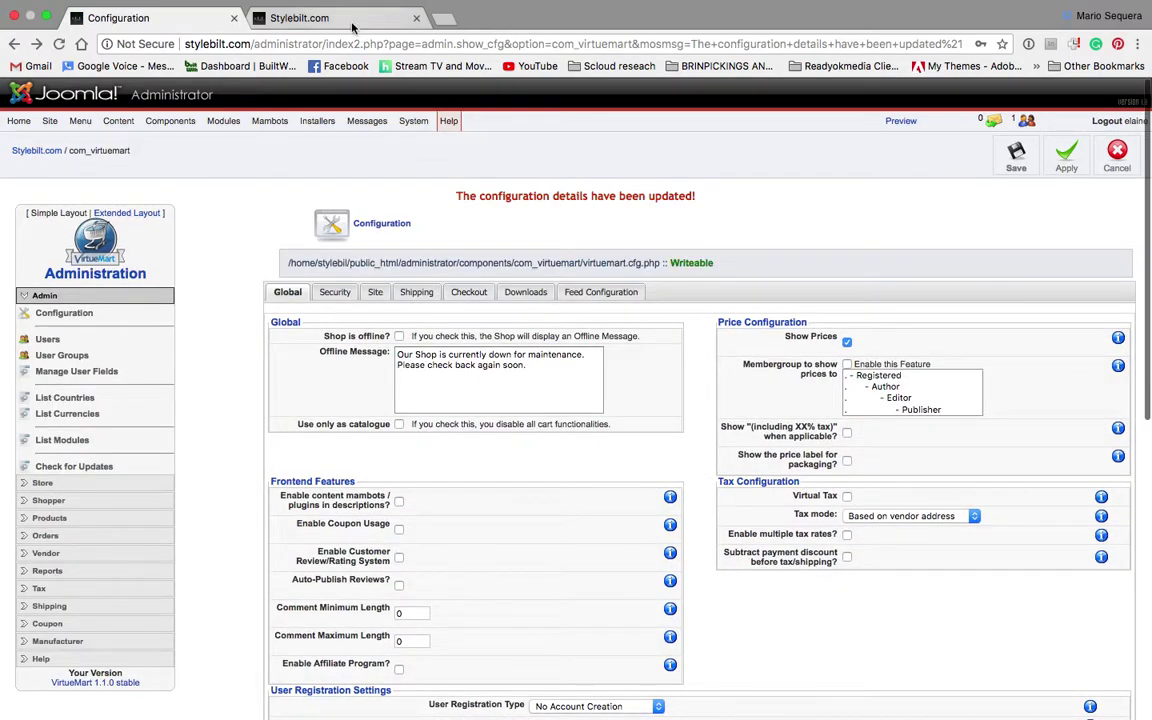
# - Switch to the storefront preview, reload it, and go back to its main page to check shop access
pyautogui.click(300, 18)
pyautogui.click(59, 43)
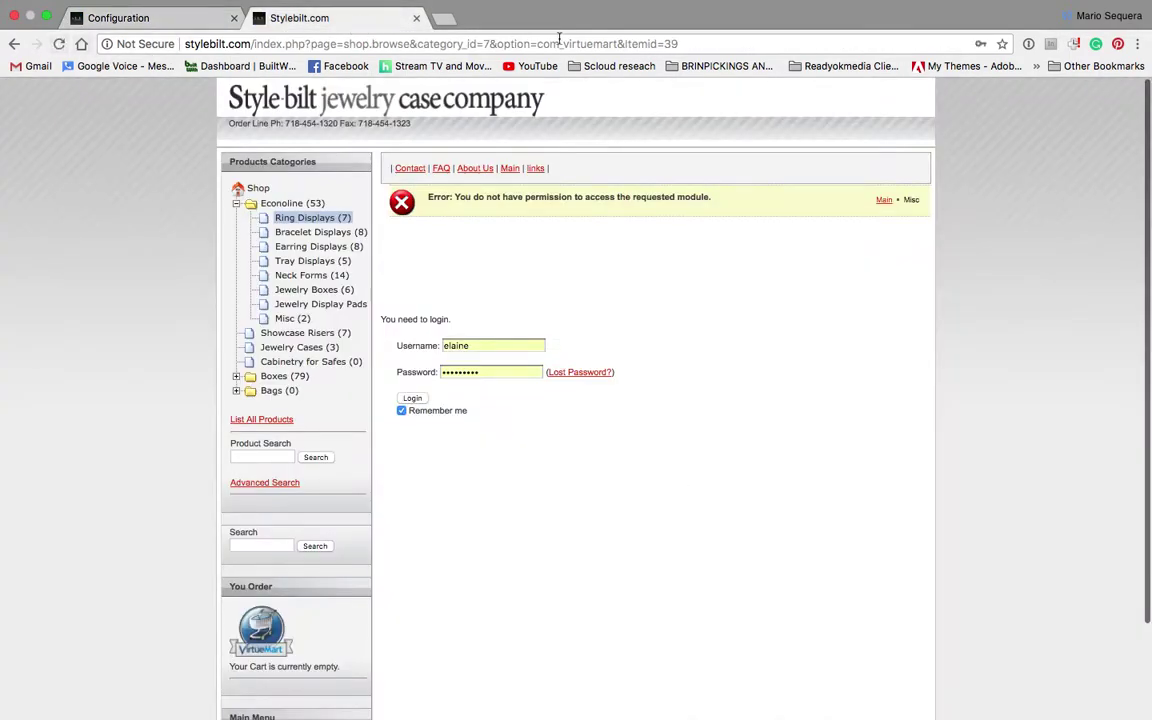
pyautogui.click(885, 201)
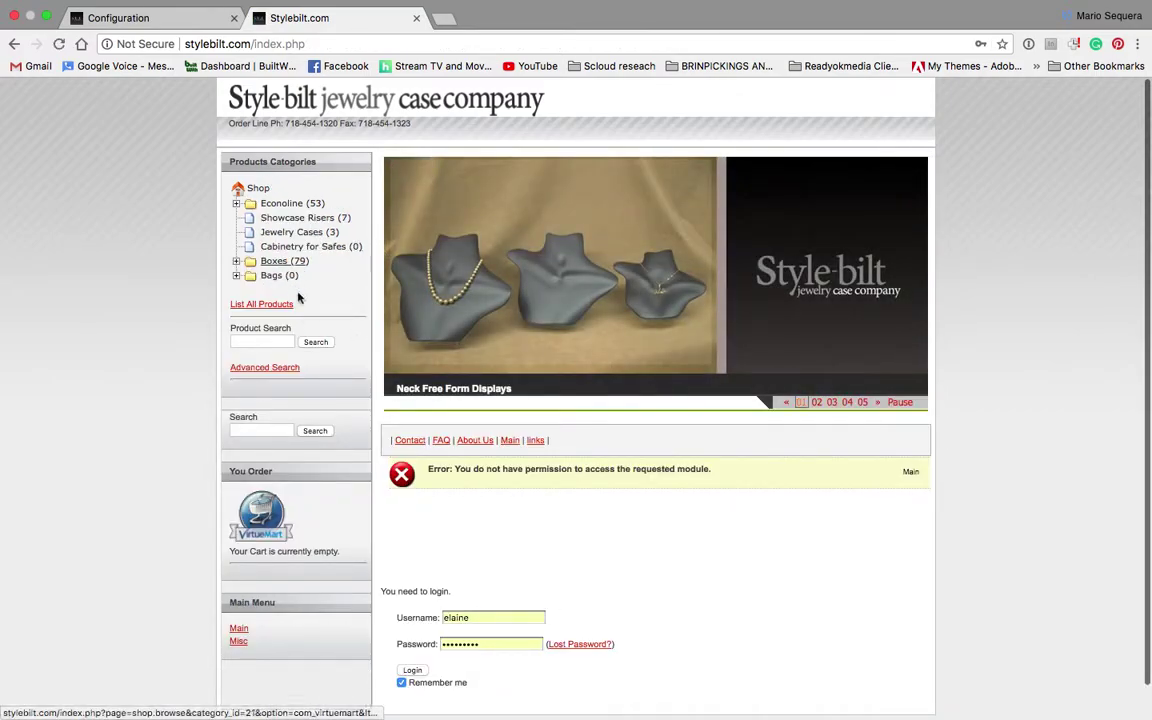
pyautogui.scroll(-1, 512, 603)
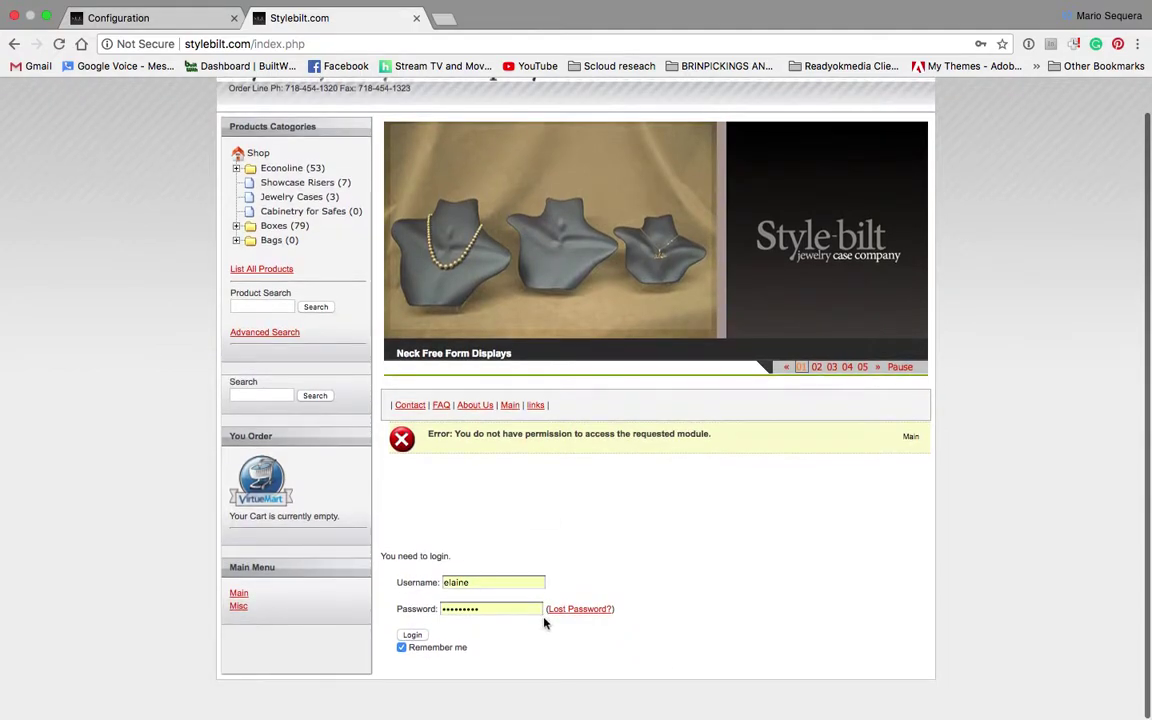
# - Log in to the storefront with the saved username and account password, and view the product categories
pyautogui.click(531, 610)
pyautogui.click(490, 582)
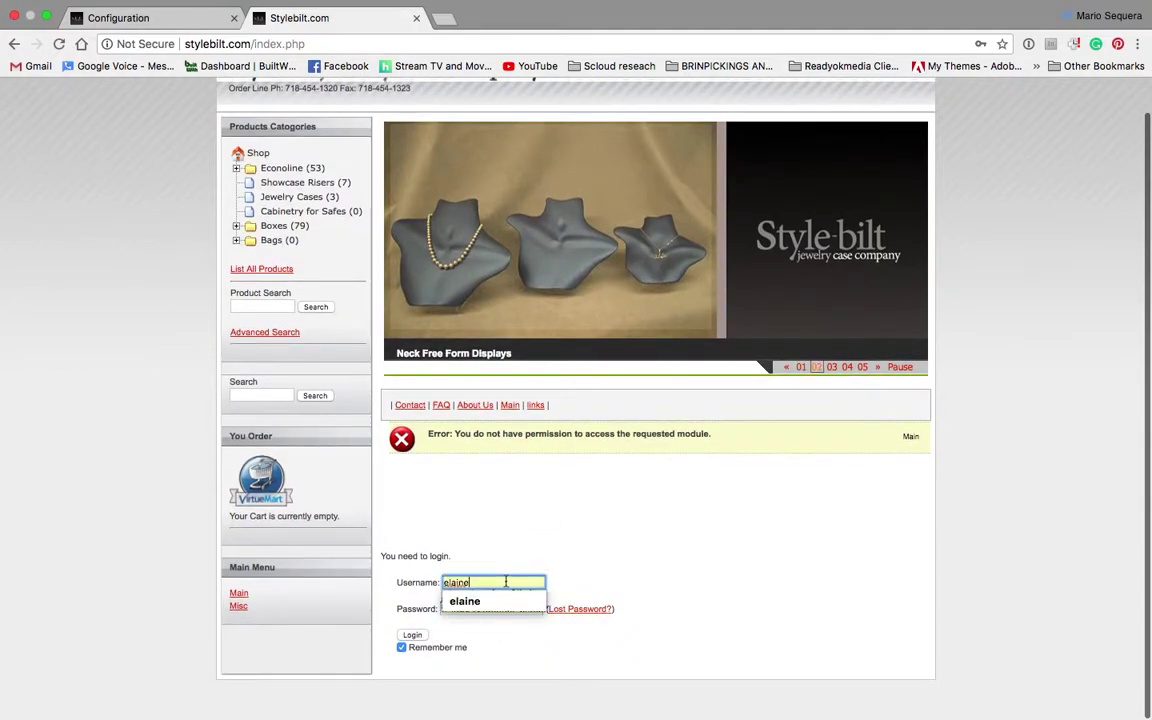
pyautogui.press('Return')
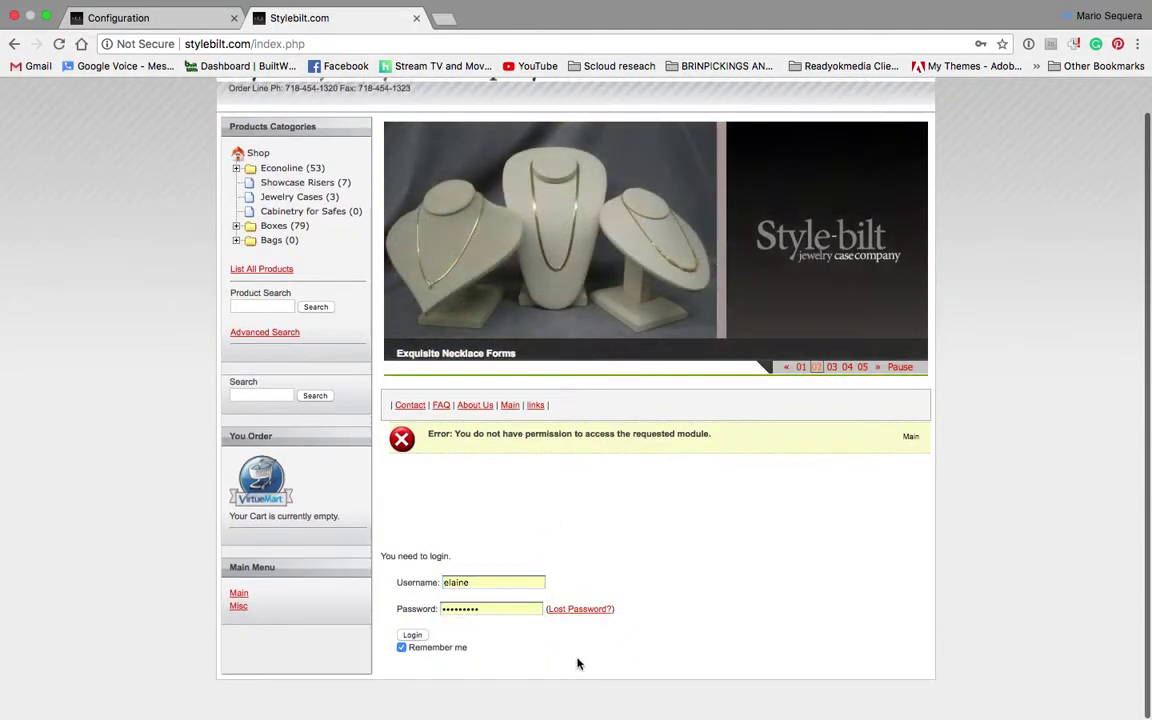
pyautogui.click(493, 608)
pyautogui.click(524, 699)
pyautogui.click(411, 636)
pyautogui.scroll(-3, 620, 510)
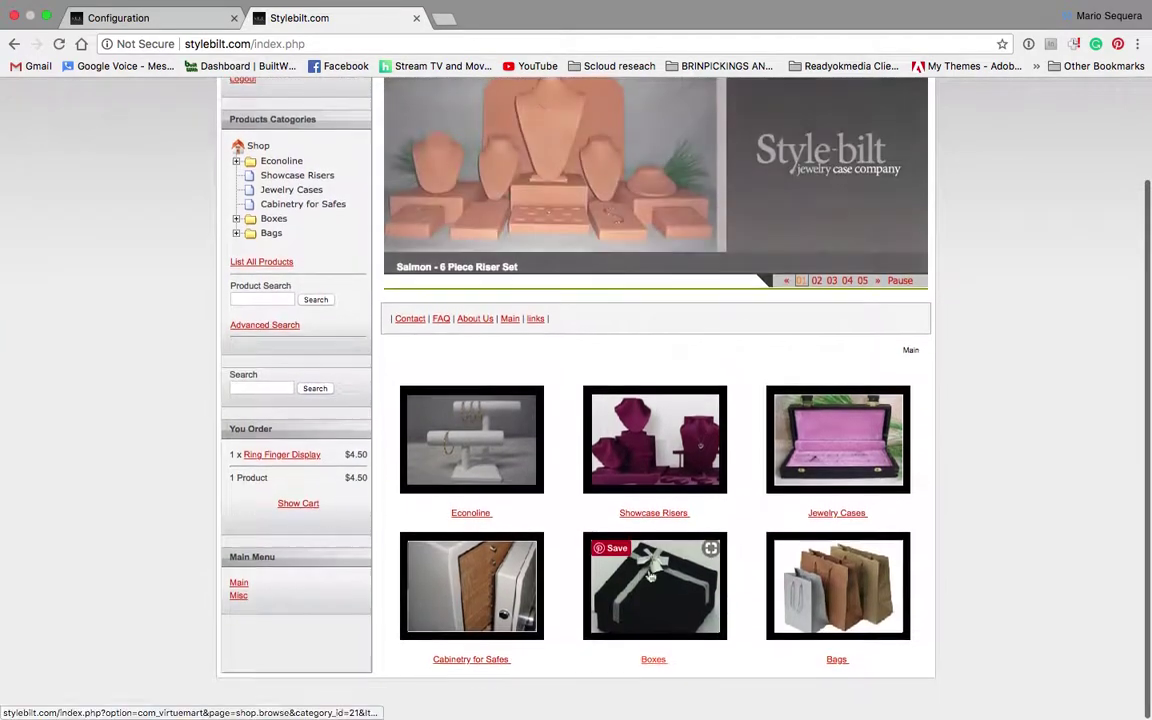
# - Open the Ring Displays subcategory of Econoline and look through its product list for displayed prices
pyautogui.click(514, 470)
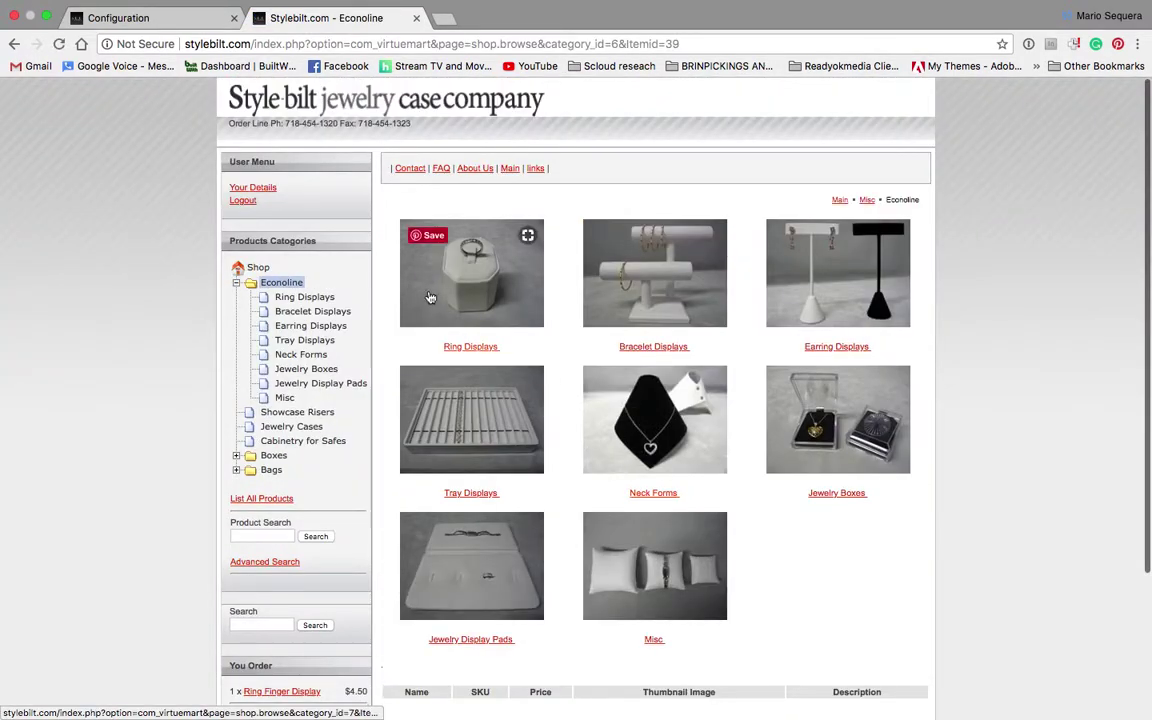
pyautogui.click(456, 289)
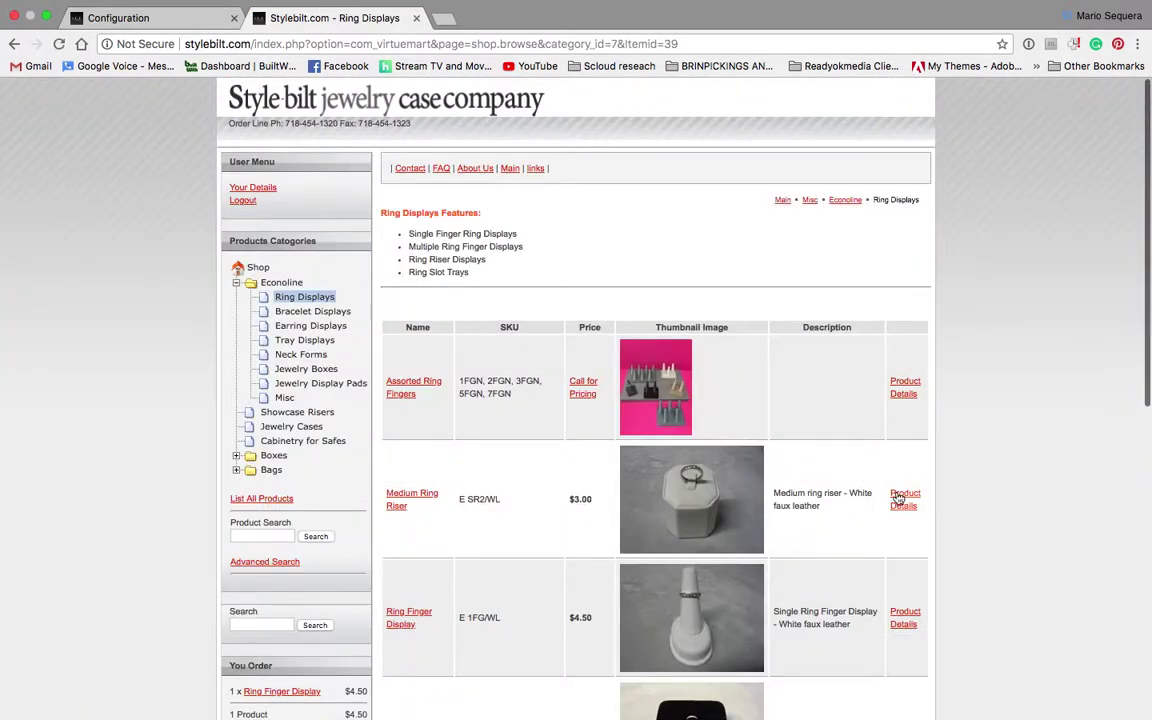
pyautogui.scroll(-2, 850, 497)
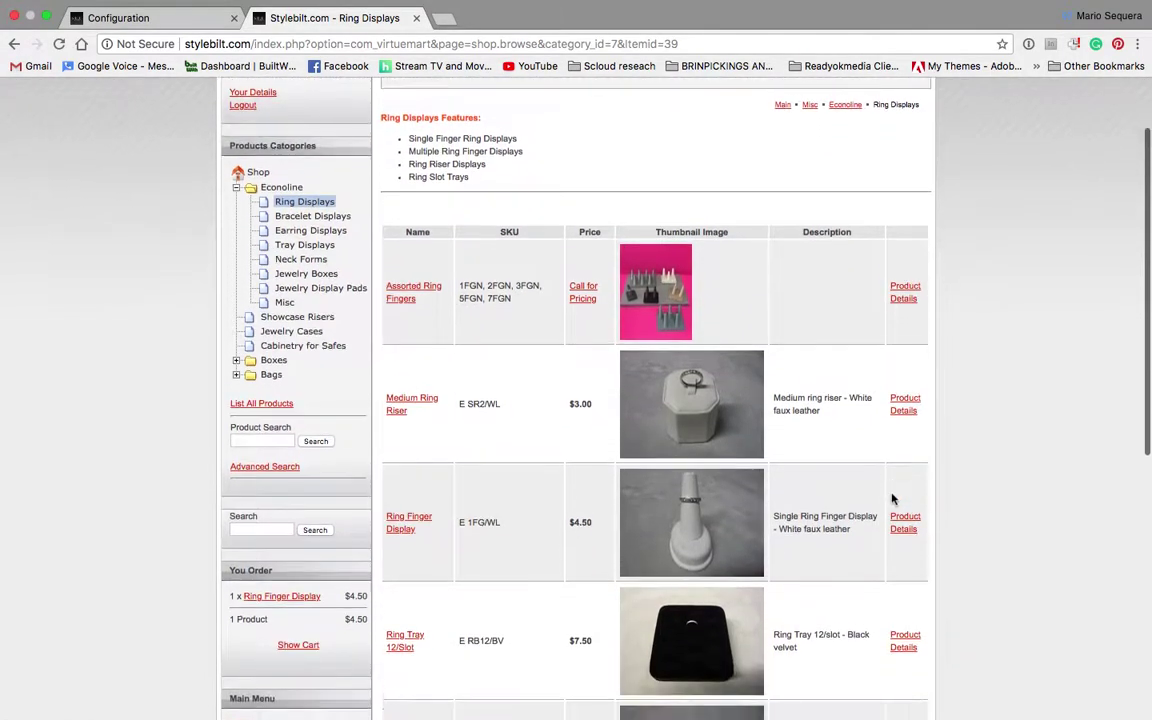
pyautogui.scroll(-10, 668, 430)
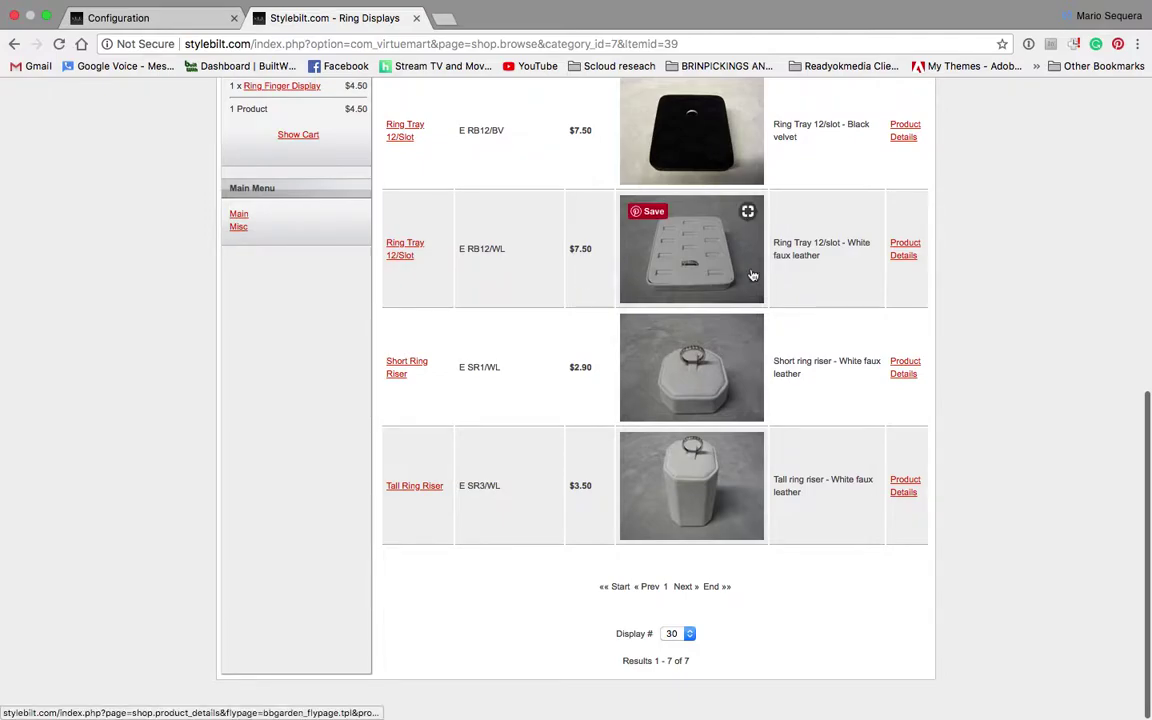
# - Open the white faux leather Ring Tray 12/Slot product page and check the price shown there
pyautogui.click(400, 249)
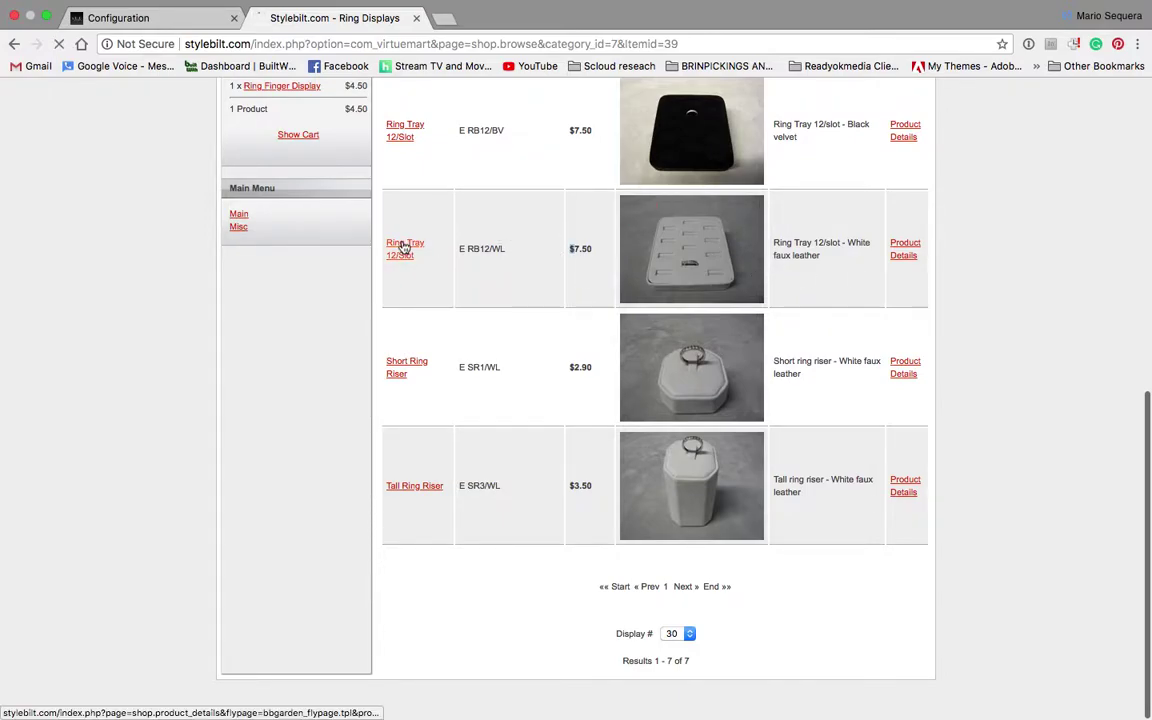
pyautogui.scroll(-3, 549, 453)
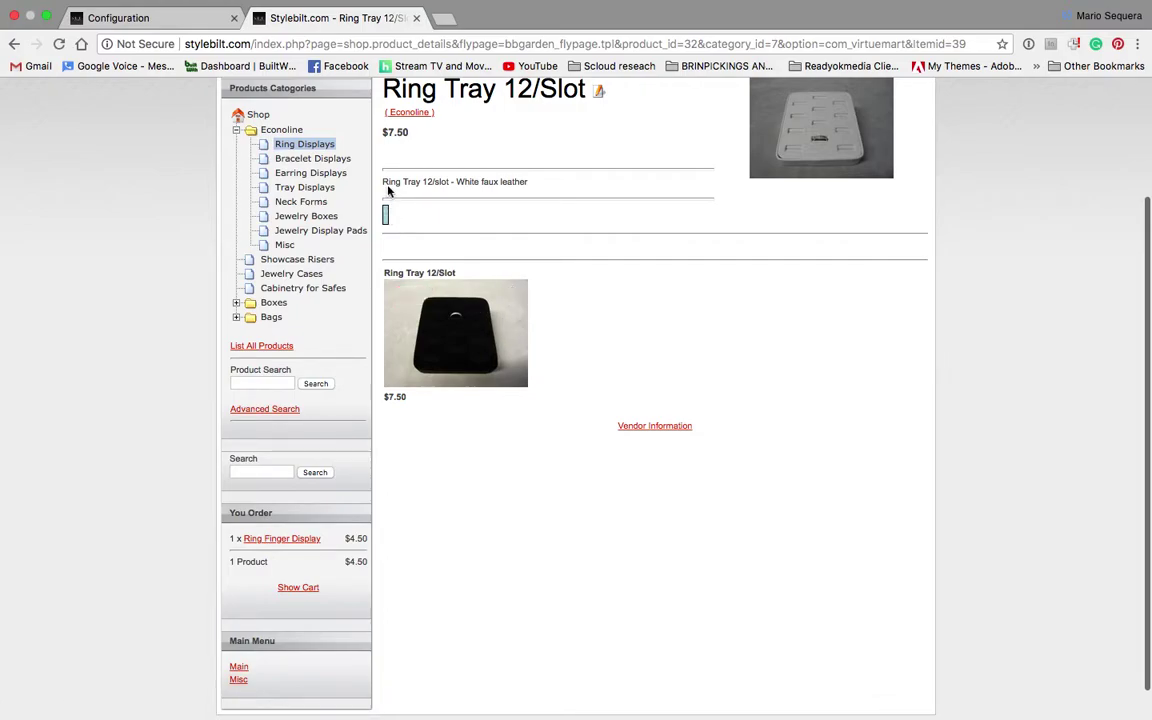
pyautogui.doubleClick(399, 134)
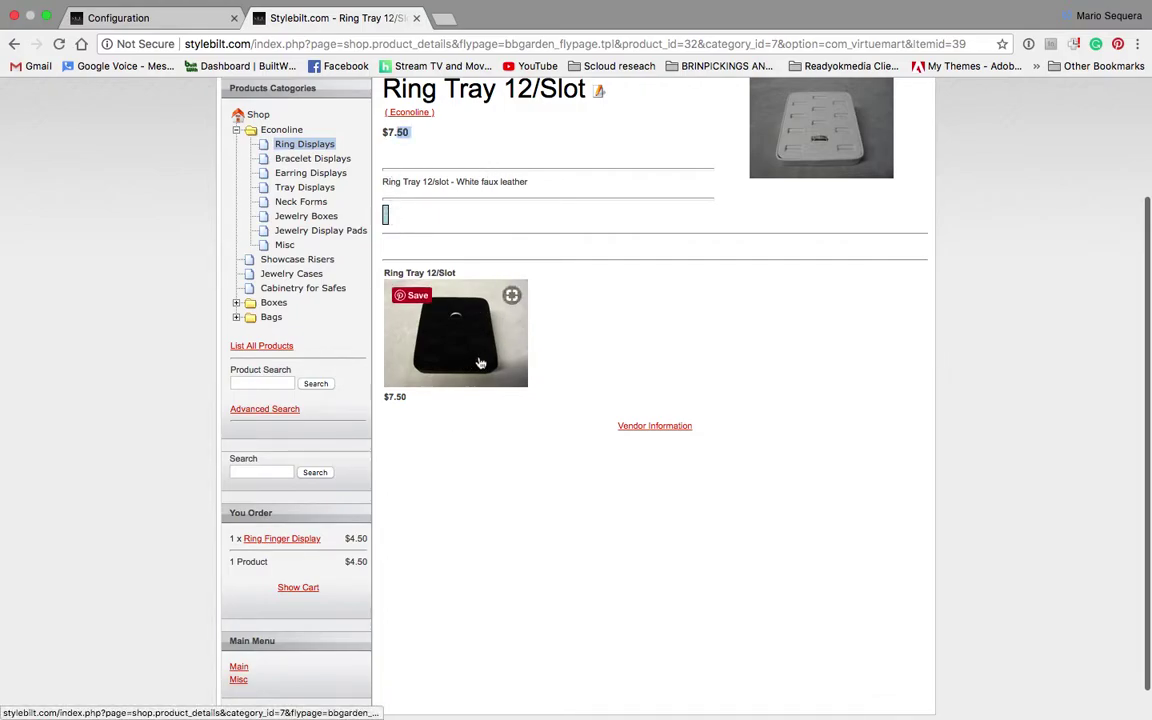